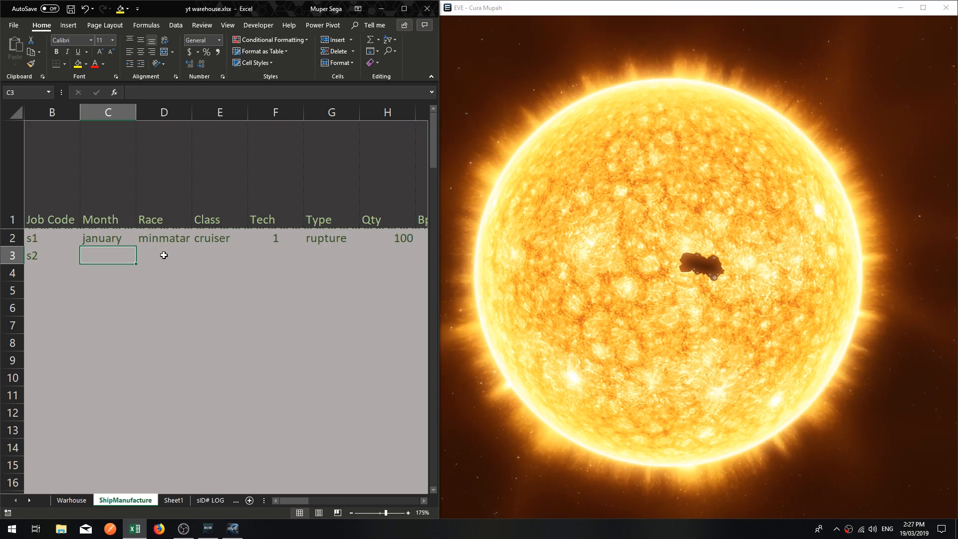
Open the recent workbook GhesaShips.xlsm.
{"action": "left_click", "coordinate": [10, 26]}
{"action": "left_click", "coordinate": [32, 89]}
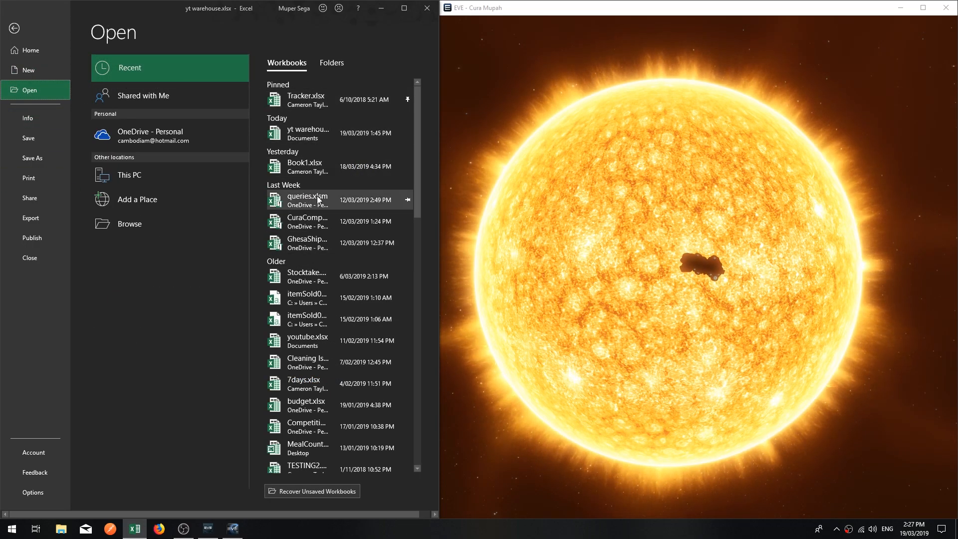
{"action": "left_click", "coordinate": [303, 245]}
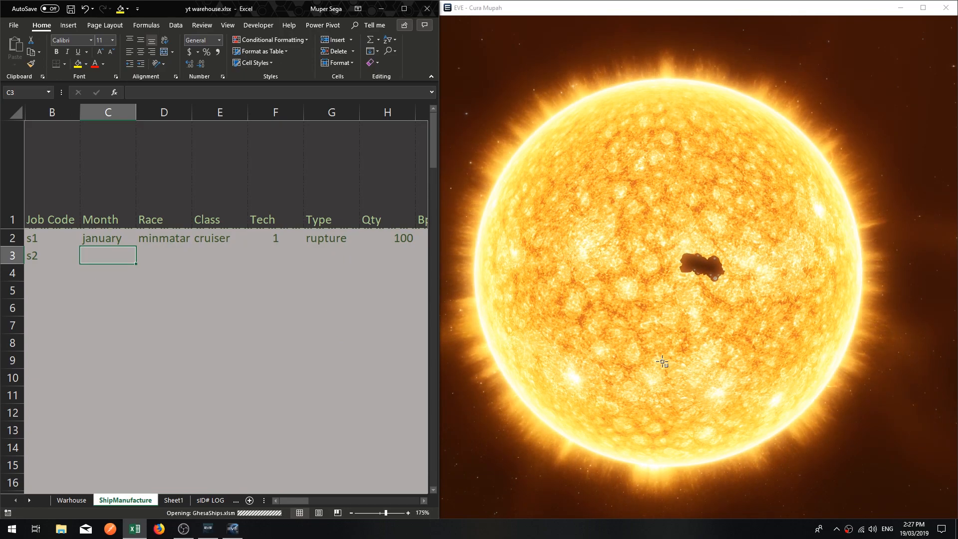
{"action": "left_click_drag", "start_coordinate": [720, 292], "coordinate": [639, 309]}
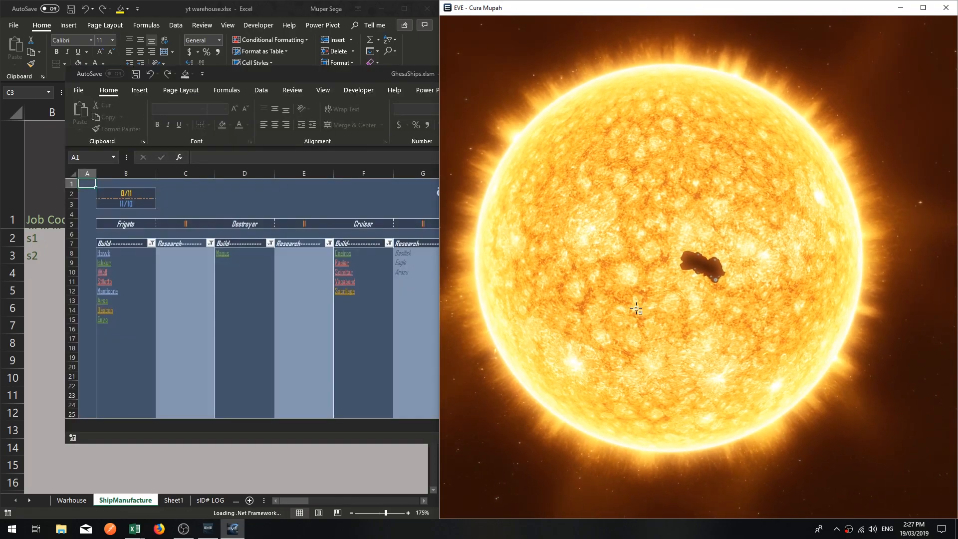
{"action": "left_click", "coordinate": [348, 68]}
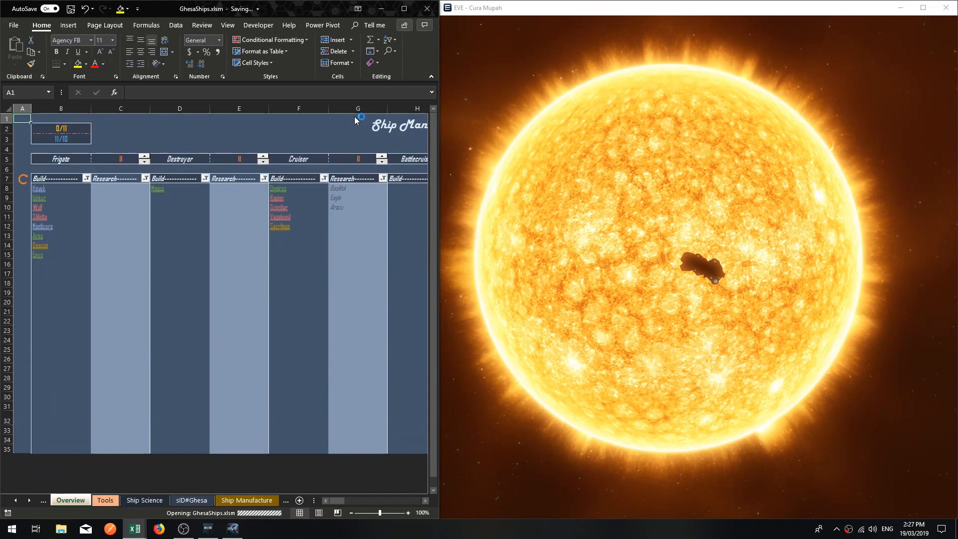
{"action": "left_click", "coordinate": [287, 287]}
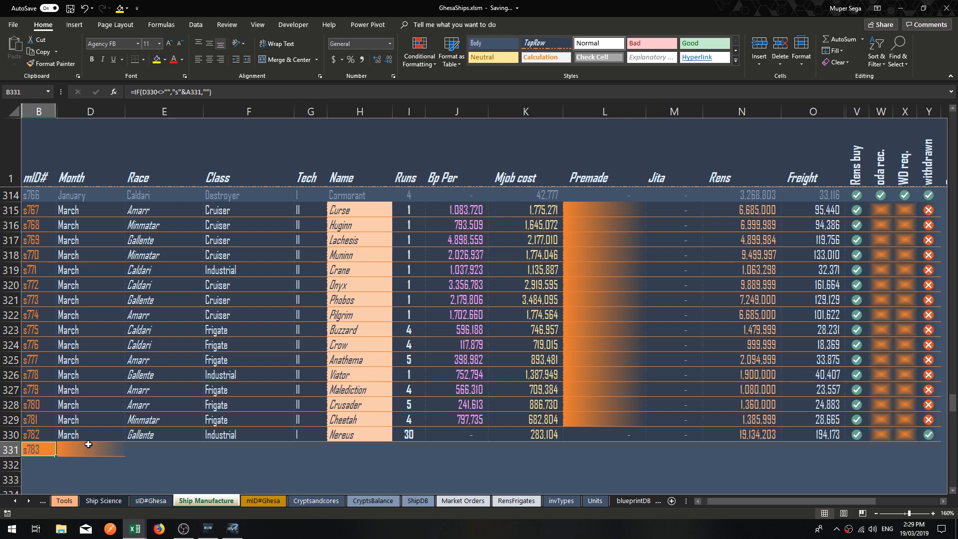
Examine the ships listed for building in the Cruiser column of the Overview sheet.
{"action": "left_click", "coordinate": [88, 449]}
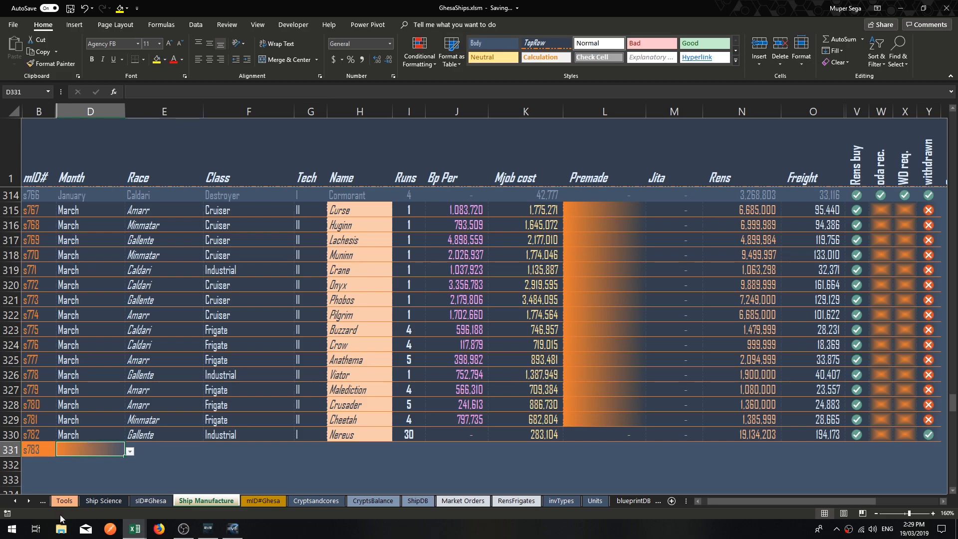
{"action": "left_click", "coordinate": [63, 501]}
{"action": "key", "text": "ctrl+Page_Up"}
{"action": "left_click", "coordinate": [164, 321]}
{"action": "left_click", "coordinate": [283, 197]}
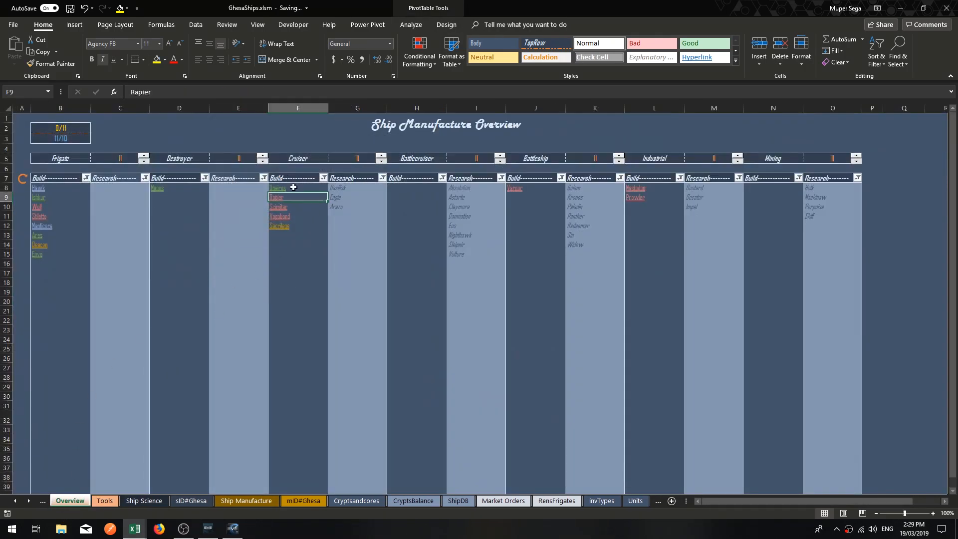
{"action": "left_click_drag", "start_coordinate": [294, 187], "coordinate": [291, 225]}
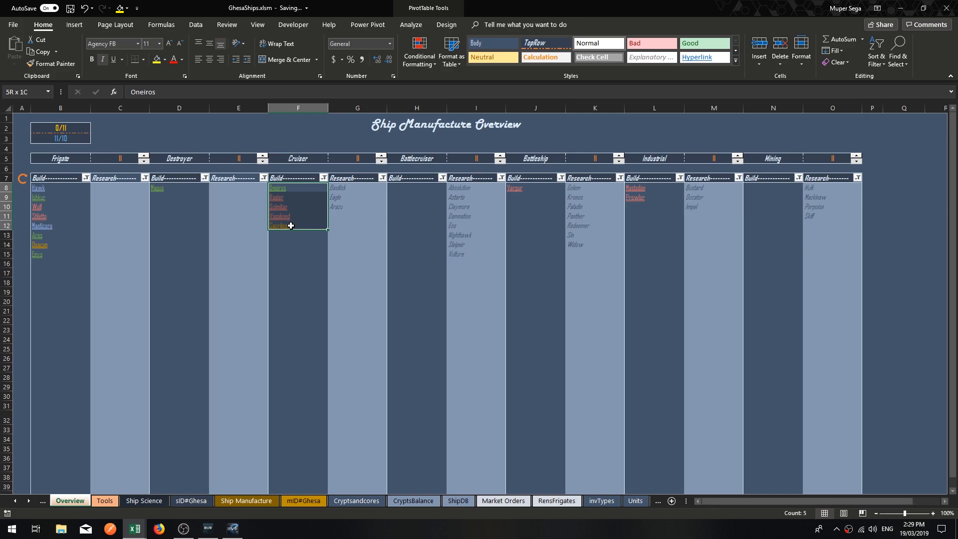
{"action": "left_click", "coordinate": [283, 198]}
{"action": "left_click", "coordinate": [287, 208]}
{"action": "left_click", "coordinate": [288, 217]}
{"action": "left_click", "coordinate": [288, 232]}
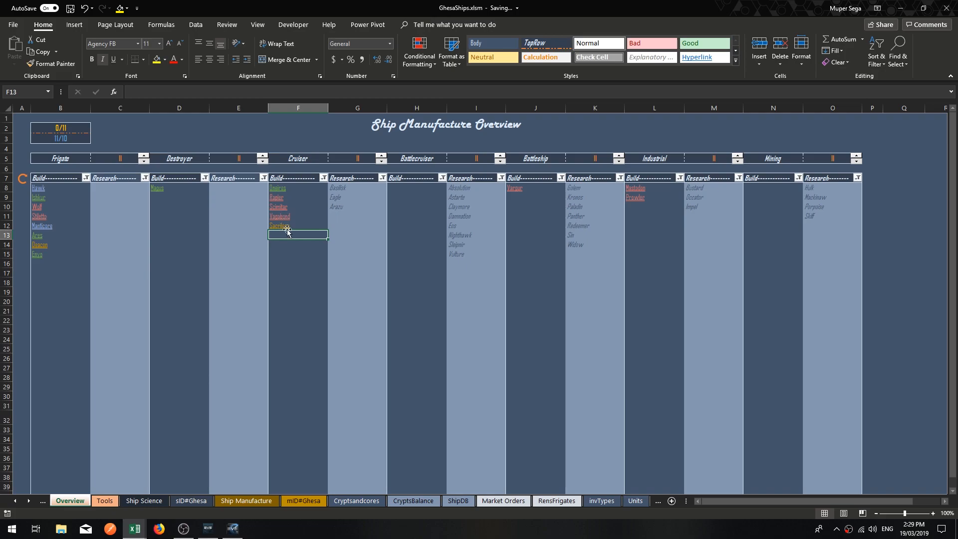
Copy the cruiser build list from Oneiros to Sacrilege (F8:F12) on the Overview sheet.
{"action": "left_click_drag", "start_coordinate": [284, 228], "coordinate": [282, 188]}
{"action": "right_click", "coordinate": [281, 188]}
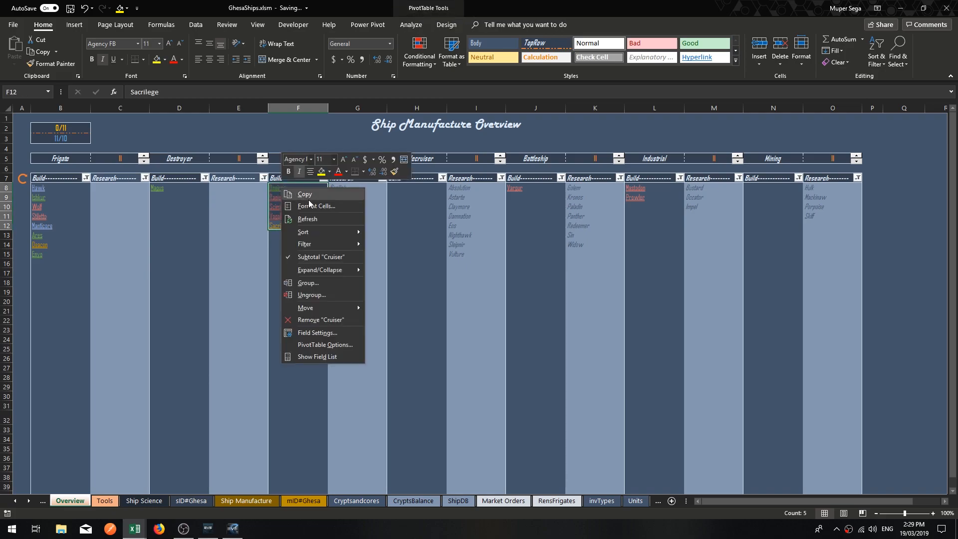
{"action": "left_click", "coordinate": [309, 196]}
Clear the old ship names from the BpCostPlanner item column (M3:M14) on the Tools sheet.
{"action": "left_click", "coordinate": [105, 500]}
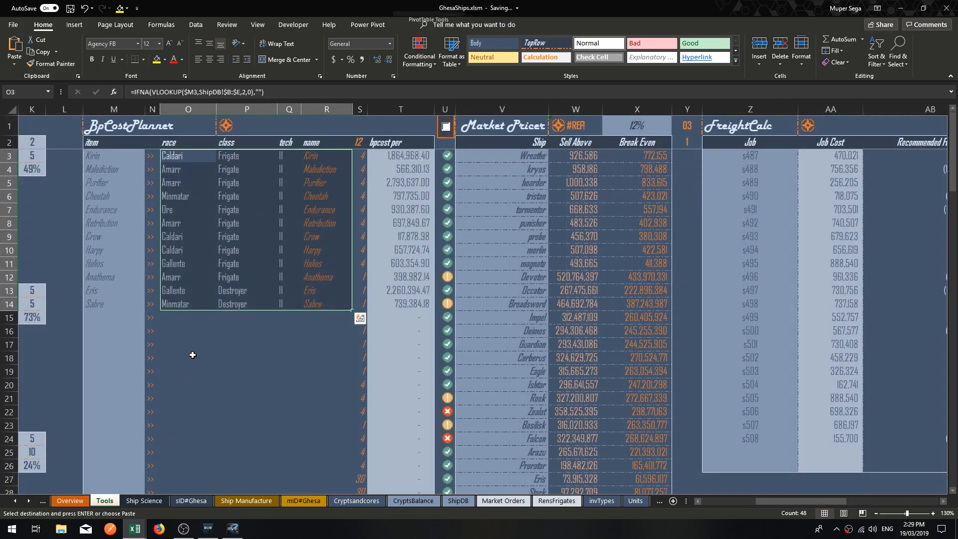
{"action": "left_click_drag", "start_coordinate": [108, 154], "coordinate": [110, 306]}
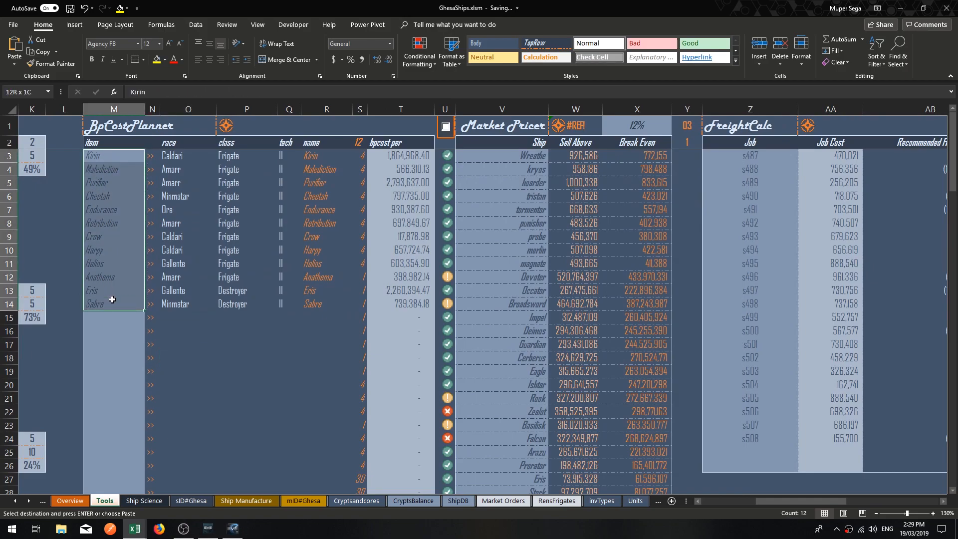
{"action": "key", "text": "Delete"}
{"action": "left_click", "coordinate": [108, 154]}
{"action": "right_click", "coordinate": [109, 157]}
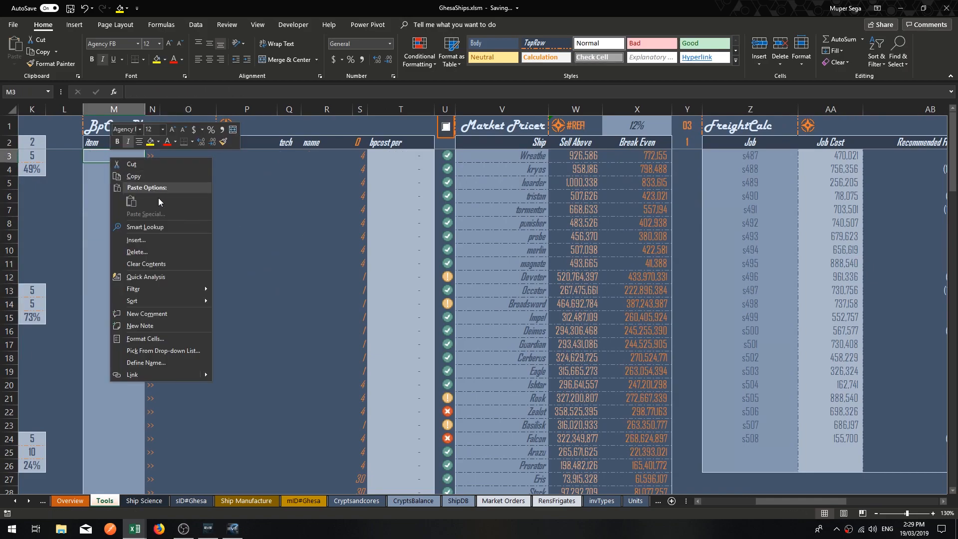
{"action": "key", "text": "Escape"}
Copy the Overview cruiser build list again and paste it into the BpCostPlanner item column on the Tools sheet, starting at M3.
{"action": "left_click", "coordinate": [69, 499]}
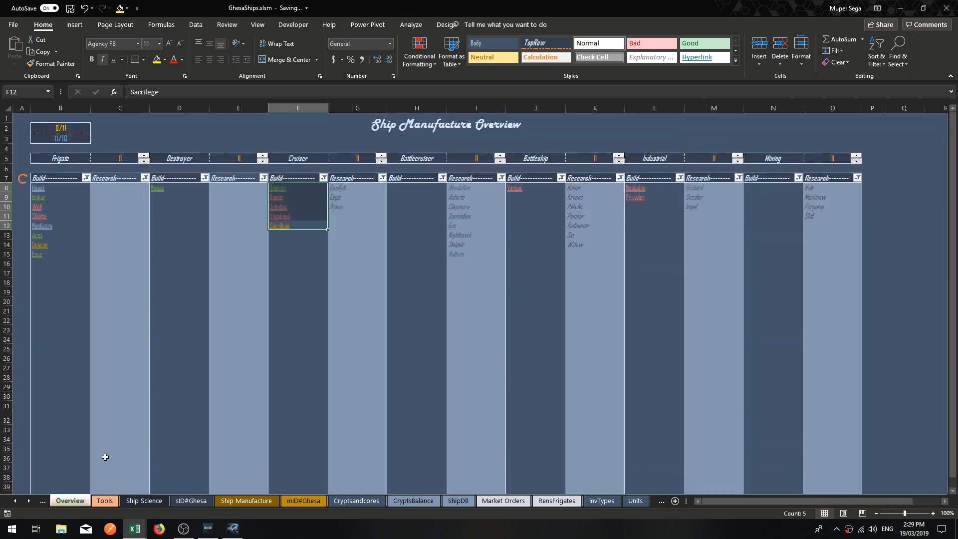
{"action": "key", "text": "ctrl+c"}
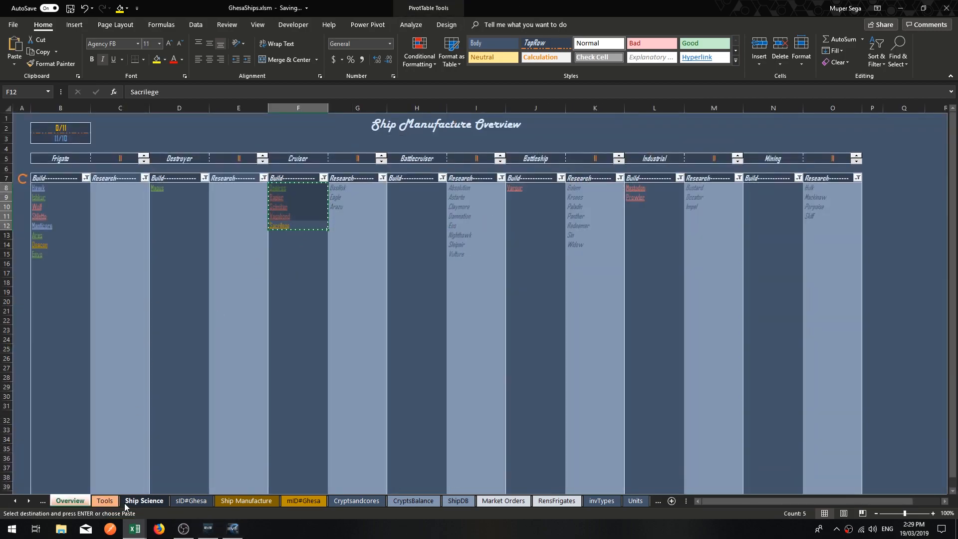
{"action": "left_click", "coordinate": [104, 500]}
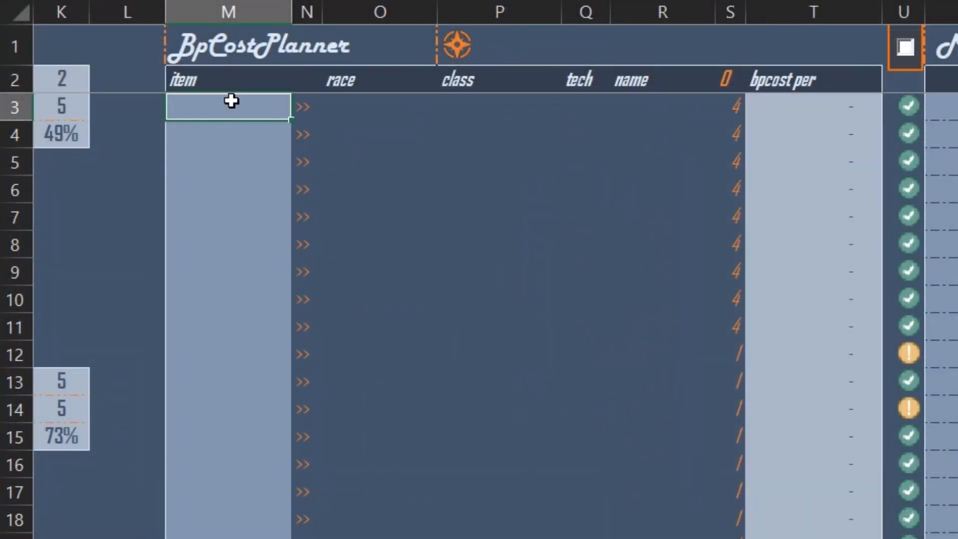
{"action": "right_click", "coordinate": [231, 100]}
{"action": "left_click", "coordinate": [305, 189]}
{"action": "left_click", "coordinate": [218, 419]}
{"action": "left_click", "coordinate": [586, 409]}
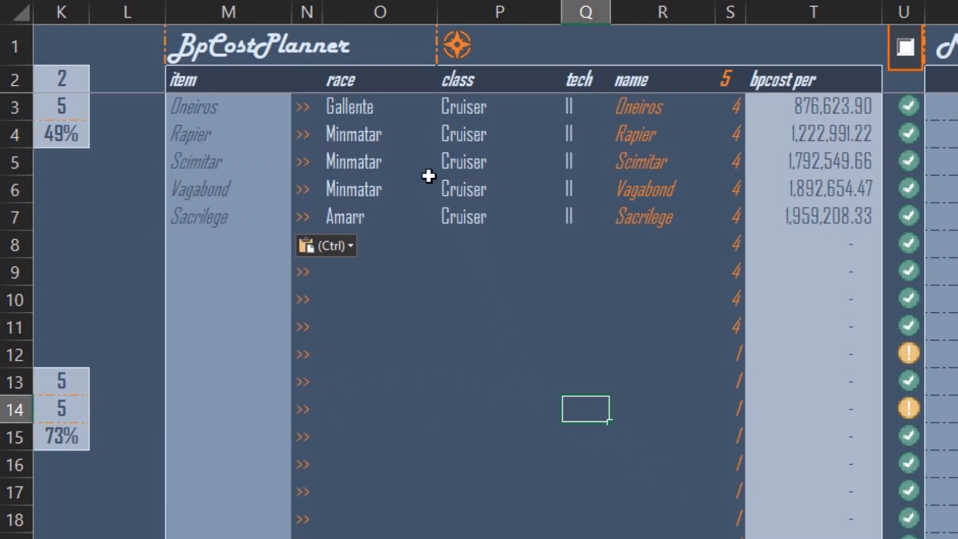
Check the race, class, tech and name looked up for each pasted cruiser in the BpCostPlanner table.
{"action": "left_click_drag", "start_coordinate": [522, 216], "coordinate": [352, 96]}
{"action": "left_click", "coordinate": [349, 106]}
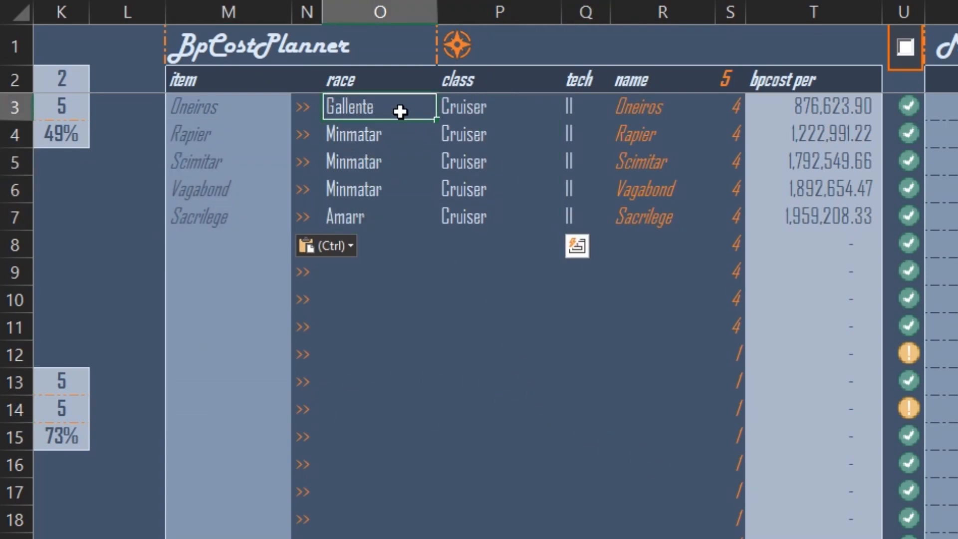
{"action": "left_click", "coordinate": [494, 108]}
{"action": "left_click", "coordinate": [568, 104]}
{"action": "left_click", "coordinate": [656, 109]}
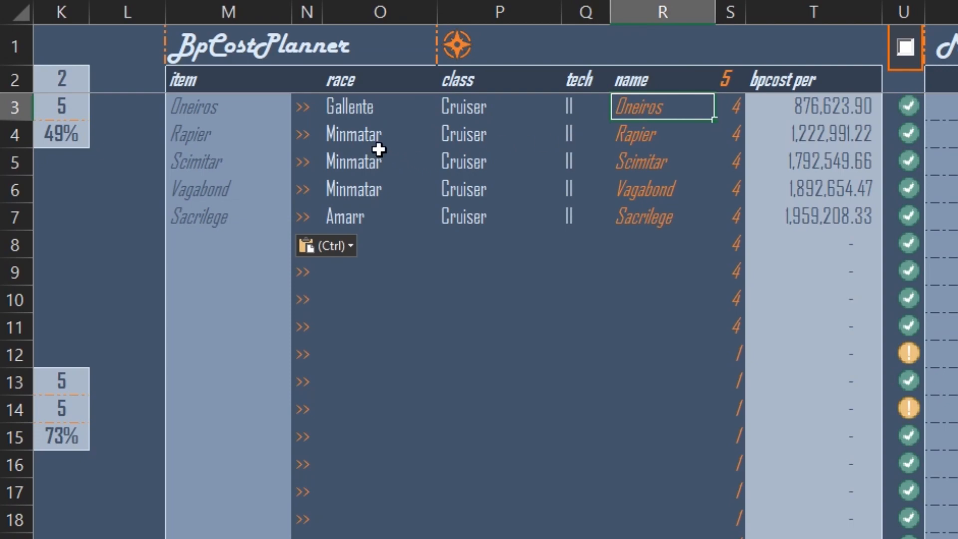
{"action": "left_click", "coordinate": [381, 145]}
{"action": "left_click", "coordinate": [464, 136]}
{"action": "left_click", "coordinate": [648, 129]}
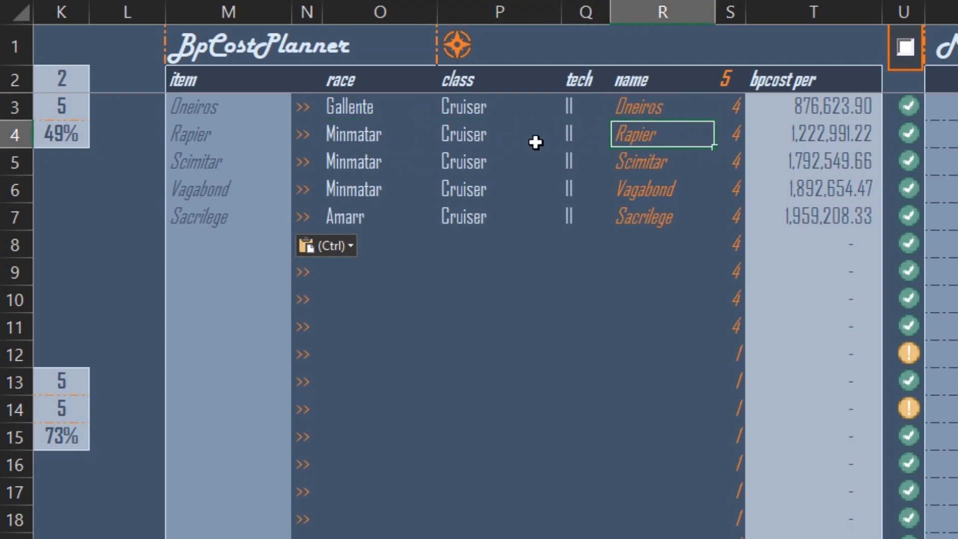
{"action": "left_click", "coordinate": [385, 160]}
{"action": "left_click", "coordinate": [532, 163]}
{"action": "left_click", "coordinate": [579, 162]}
{"action": "left_click", "coordinate": [642, 160]}
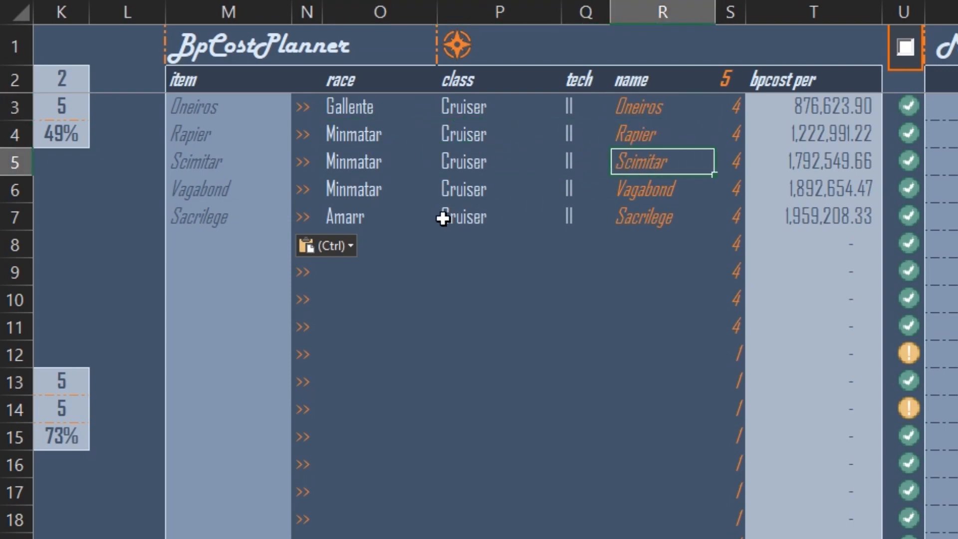
{"action": "left_click", "coordinate": [433, 219]}
{"action": "left_click", "coordinate": [570, 221]}
{"action": "left_click", "coordinate": [660, 222]}
{"action": "left_click", "coordinate": [585, 298]}
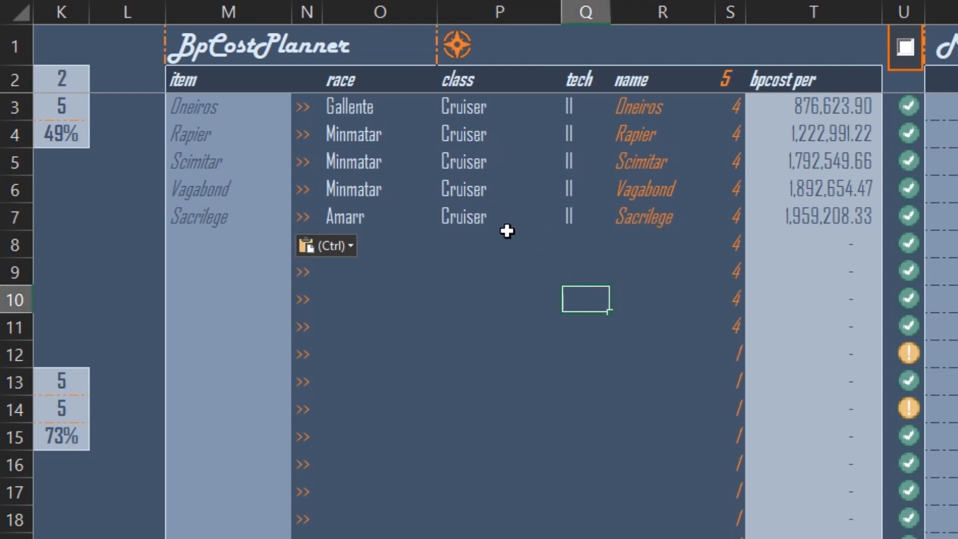
Copy the planner results from race to bpcost per (O3:T7) and paste them as values at E331 on the Ship Manufacture sheet.
{"action": "left_click_drag", "start_coordinate": [350, 103], "coordinate": [796, 213]}
{"action": "right_click", "coordinate": [795, 213]}
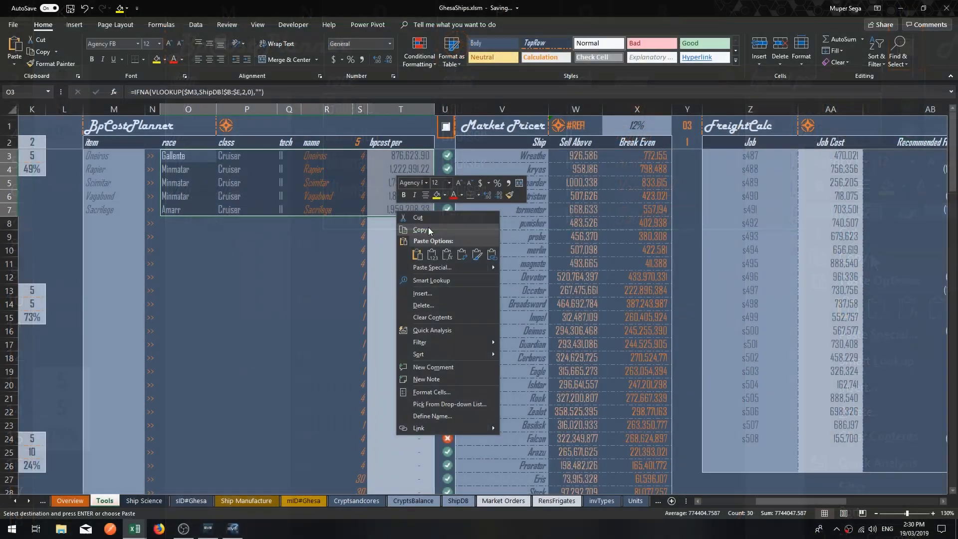
{"action": "left_click", "coordinate": [428, 230]}
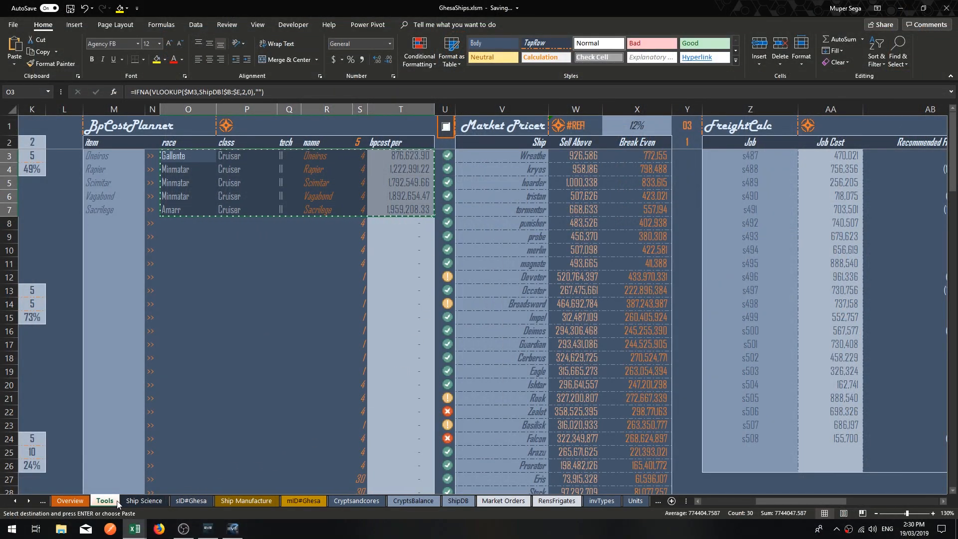
{"action": "left_click", "coordinate": [240, 501]}
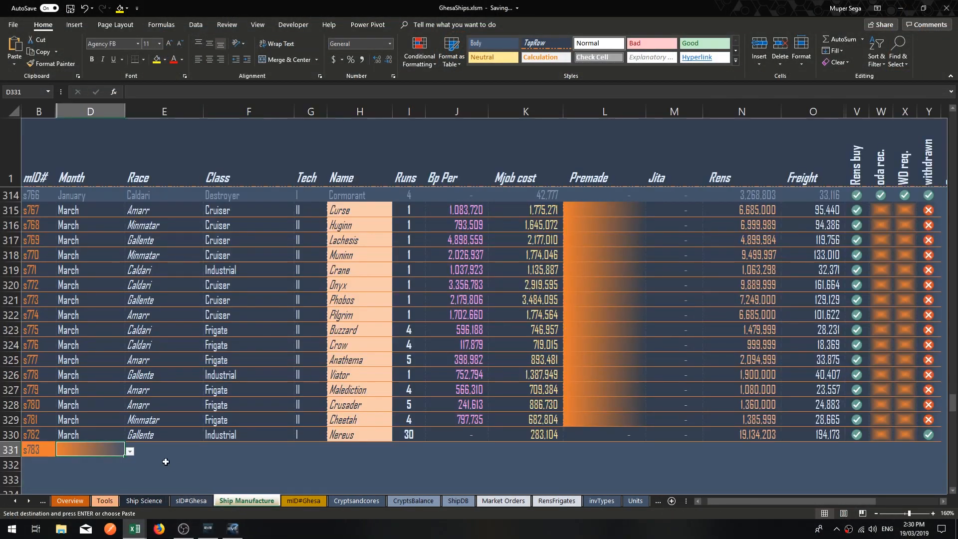
{"action": "right_click", "coordinate": [170, 451]}
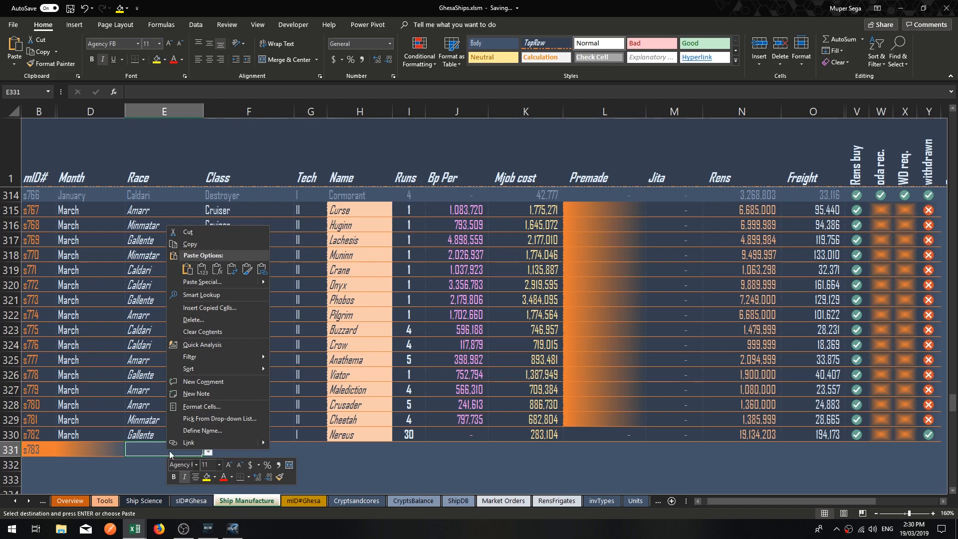
{"action": "left_click", "coordinate": [202, 269]}
Set the Month to March for the Oneiros and Rapier jobs in rows 331 and 332.
{"action": "scroll", "coordinate": [181, 375], "scroll_direction": "down", "scroll_amount": 5}
{"action": "left_click", "coordinate": [95, 222]}
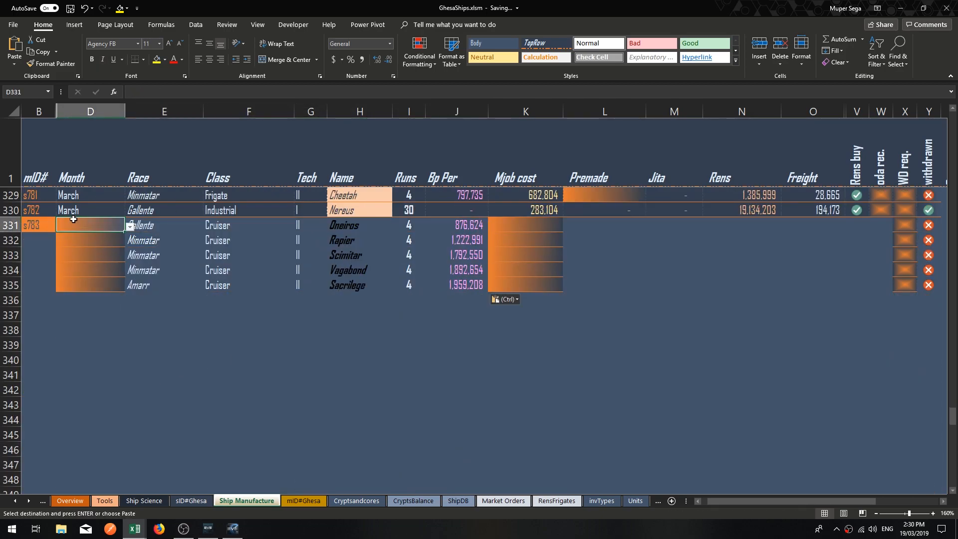
{"action": "key", "text": "alt+Down"}
{"action": "key", "text": "Down"}
{"action": "key", "text": "Down"}
{"action": "key", "text": "Down"}
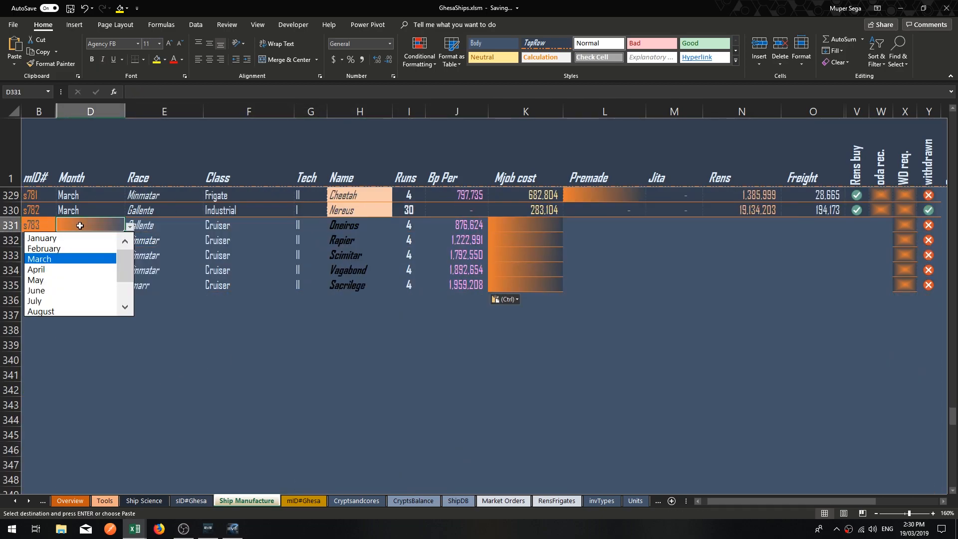
{"action": "key", "text": "Return"}
{"action": "key", "text": "alt+Down"}
{"action": "key", "text": "Down"}
{"action": "key", "text": "Down"}
{"action": "key", "text": "Down"}
{"action": "key", "text": "Return"}
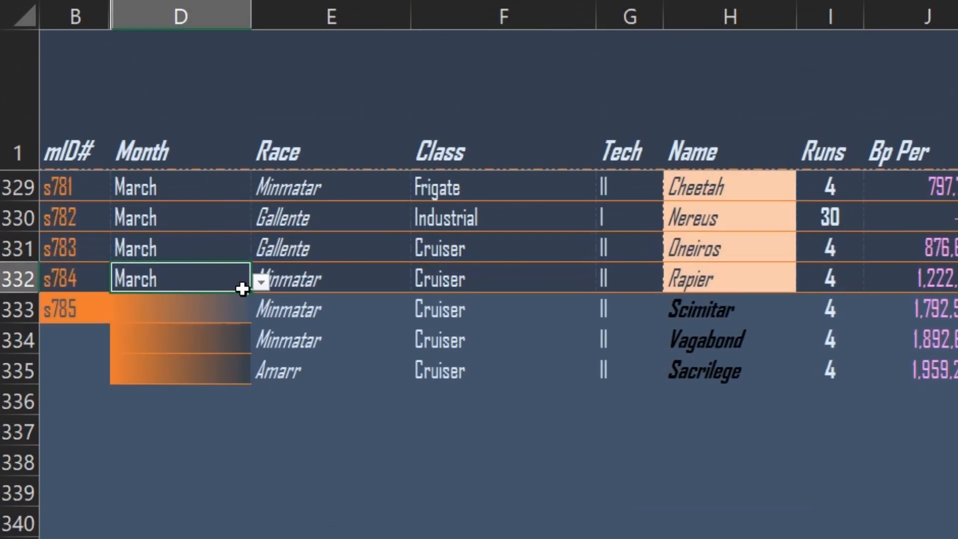
Copy March from D332 into the Month cells of the Scimitar, Vagabond and Sacrilege jobs (D333:D335).
{"action": "right_click", "coordinate": [114, 242]}
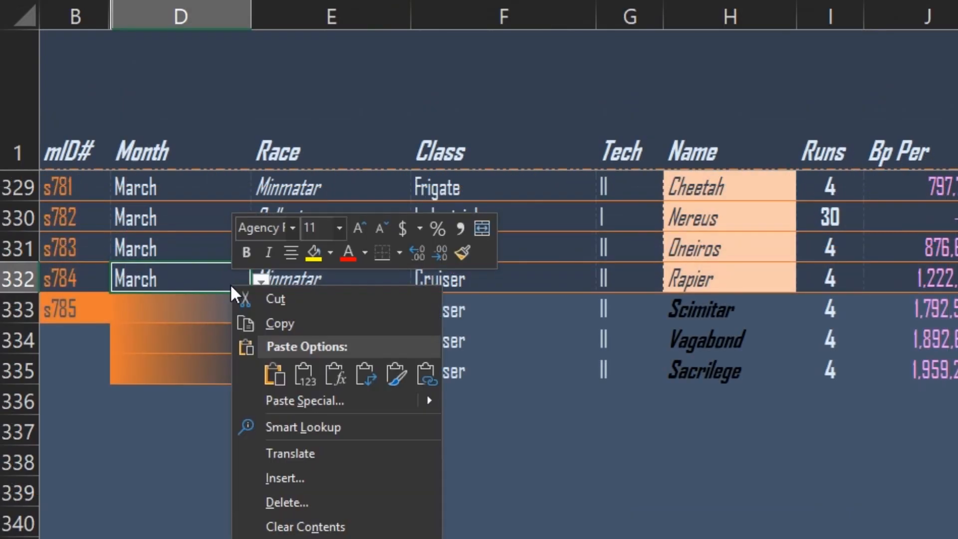
{"action": "left_click", "coordinate": [293, 323]}
{"action": "left_click_drag", "start_coordinate": [195, 311], "coordinate": [195, 366]}
{"action": "right_click", "coordinate": [194, 366]}
{"action": "left_click", "coordinate": [272, 454]}
{"action": "left_click", "coordinate": [698, 465]}
{"action": "left_click", "coordinate": [864, 499]}
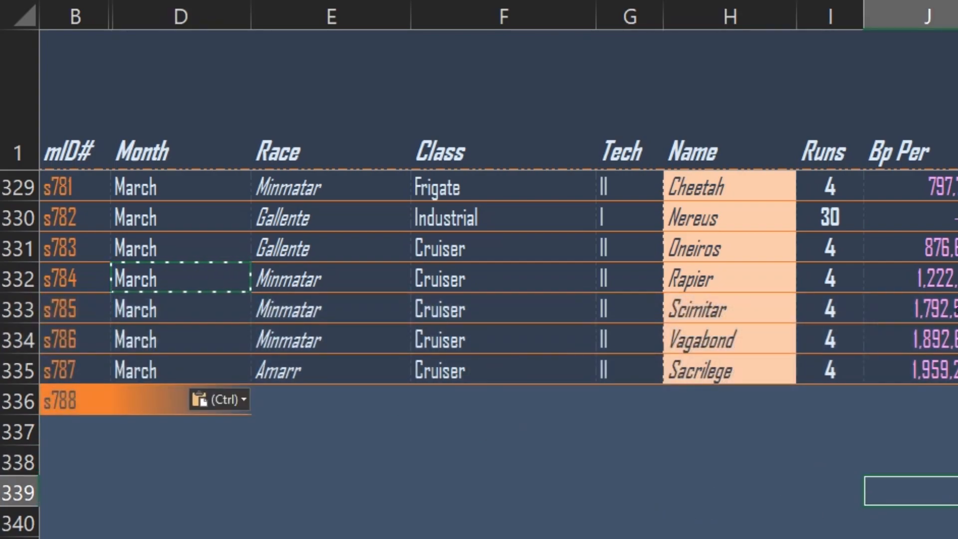
Set Runs to 1 for the five new cruiser jobs in rows 331 to 335.
{"action": "left_click", "coordinate": [848, 250]}
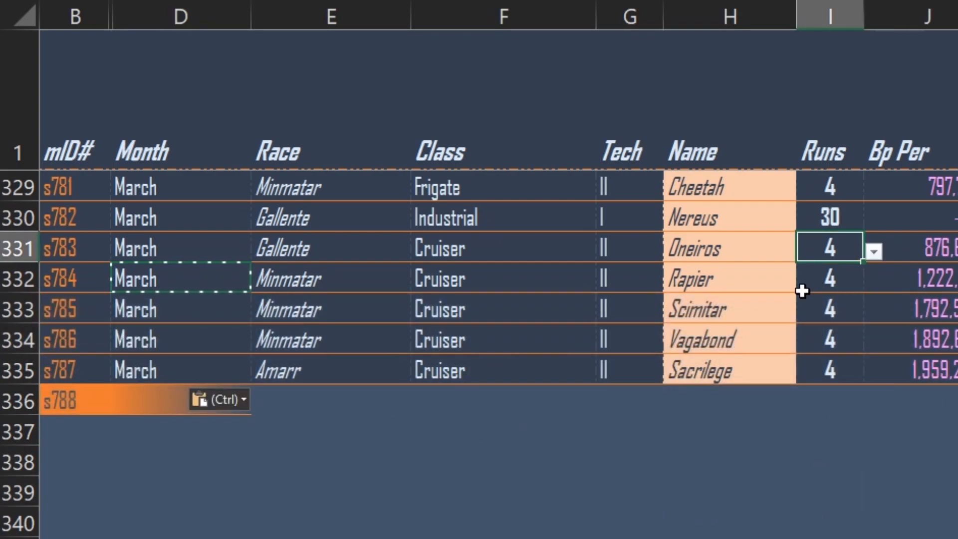
{"action": "type", "text": "1"}
{"action": "key", "text": "Return"}
{"action": "type", "text": "1"}
{"action": "key", "text": "Return"}
{"action": "type", "text": "1"}
{"action": "key", "text": "Return"}
{"action": "type", "text": "1"}
{"action": "key", "text": "Return"}
{"action": "type", "text": "1"}
{"action": "key", "text": "Tab"}
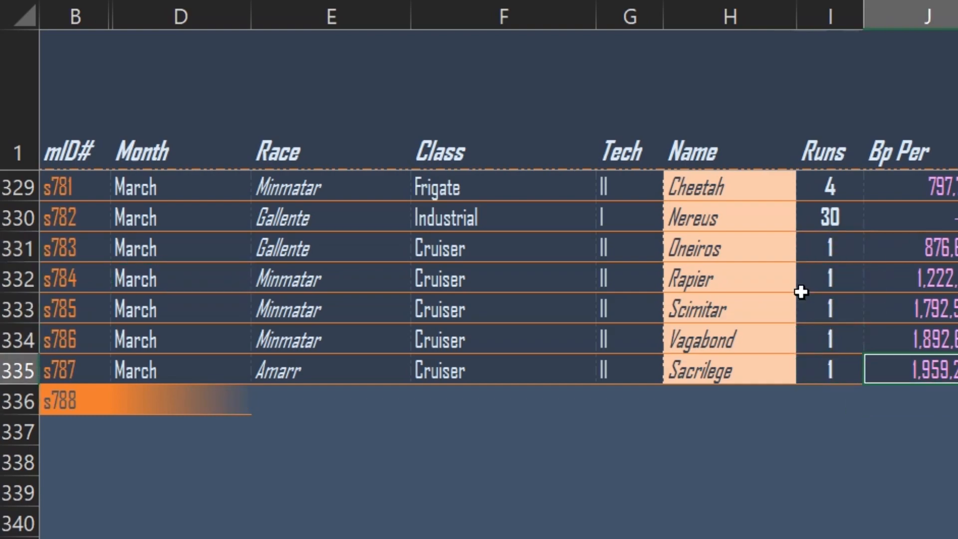
{"action": "key", "text": "Left"}
{"action": "key", "text": "Up"}
{"action": "key", "text": "Up"}
{"action": "key", "text": "Up"}
{"action": "key", "text": "Up"}
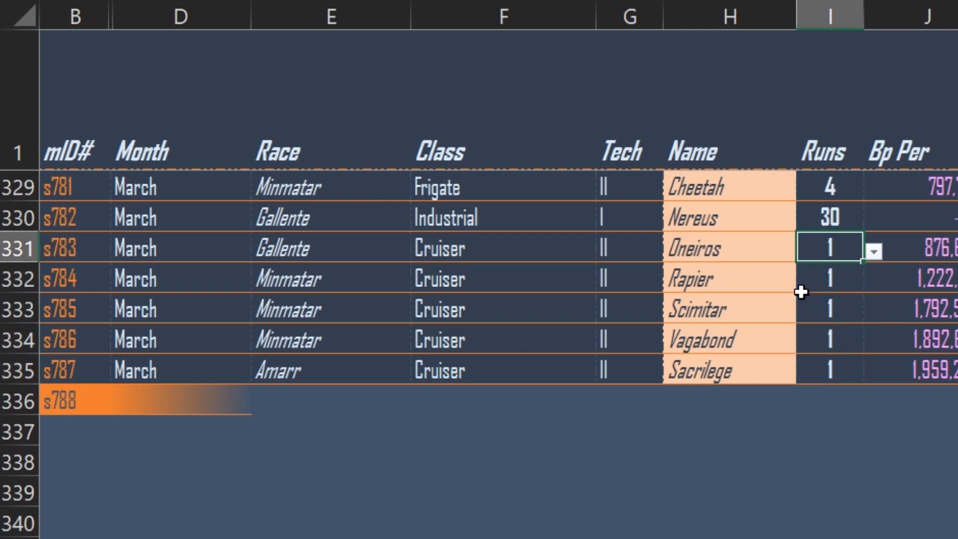
{"action": "key", "text": "Right"}
{"action": "key", "text": "Right"}
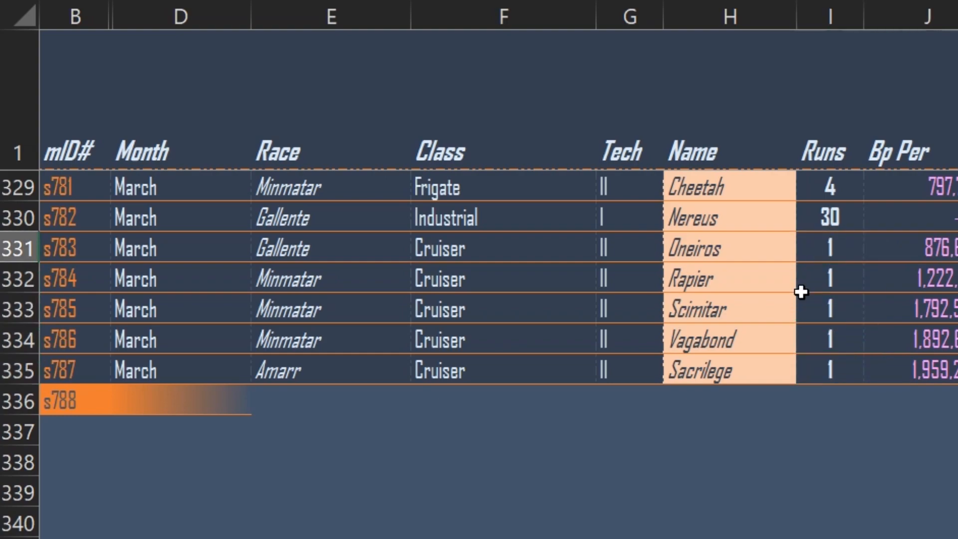
{"action": "key", "text": "Left"}
{"action": "key", "text": "Left"}
{"action": "key", "text": "Right"}
{"action": "key", "text": "Right"}
{"action": "key", "text": "Left"}
{"action": "key", "text": "Left"}
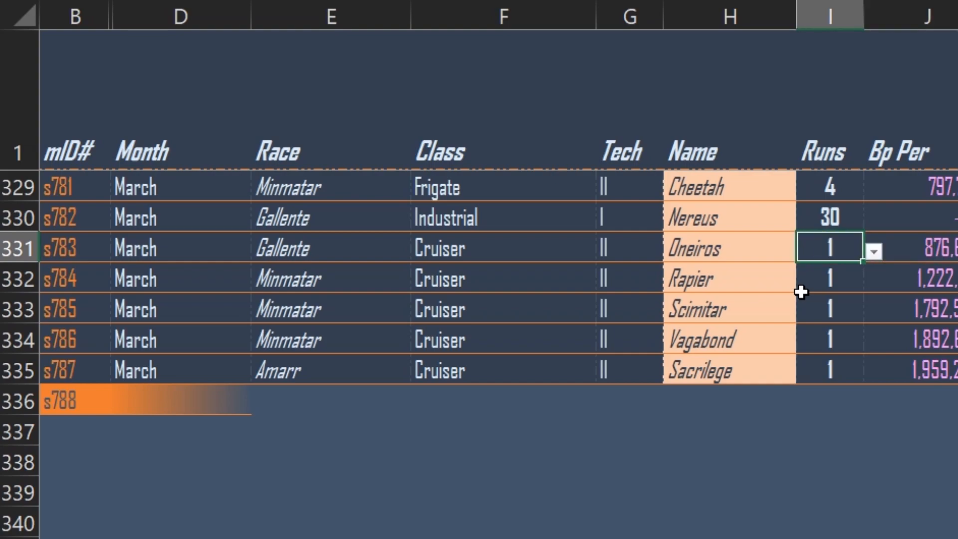
Clear the Runs cells of the five cruiser jobs in rows 331 to 335.
{"action": "key", "text": "Delete"}
{"action": "key", "text": "Down"}
{"action": "key", "text": "Delete"}
{"action": "key", "text": "Down"}
{"action": "key", "text": "Delete"}
{"action": "key", "text": "Down"}
{"action": "key", "text": "Delete"}
{"action": "key", "text": "Down"}
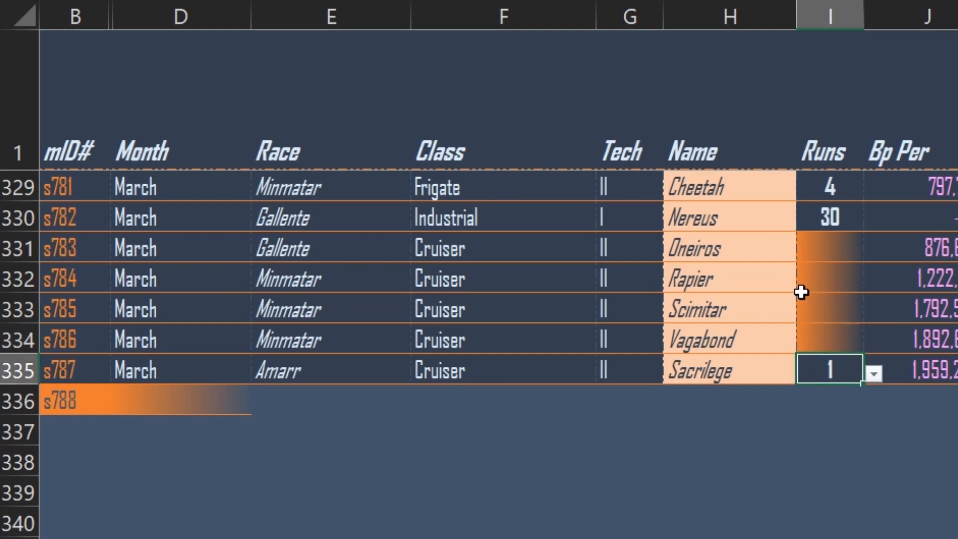
{"action": "key", "text": "Delete"}
Clear the Bp Per values of the cruiser jobs in J331:J335.
{"action": "key", "text": "Right"}
{"action": "key", "text": "Up"}
{"action": "key", "text": "Down"}
{"action": "key", "text": "Delete"}
{"action": "key", "text": "Up"}
{"action": "key", "text": "Delete"}
{"action": "key", "text": "Up"}
{"action": "key", "text": "Delete"}
{"action": "key", "text": "Up"}
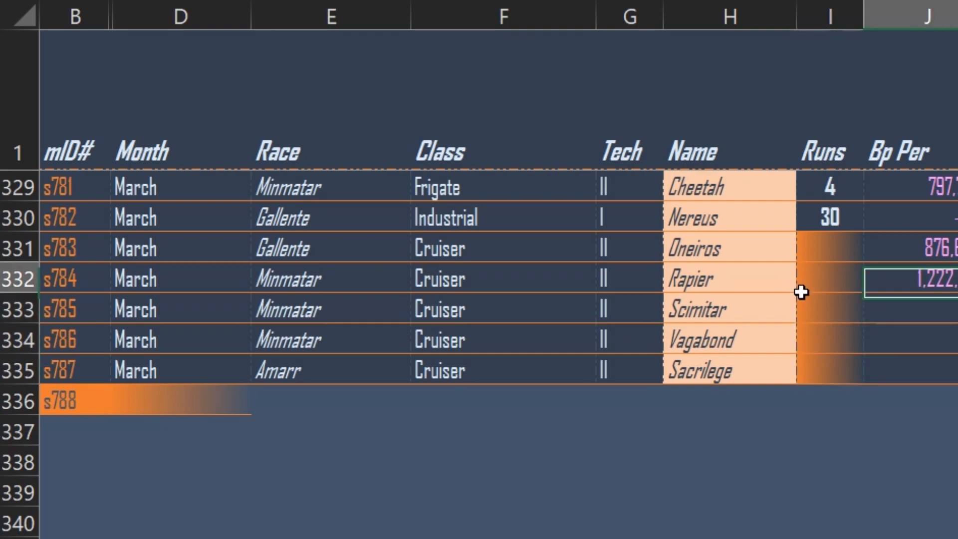
{"action": "key", "text": "Delete"}
Clear the Tech entries of the cruiser jobs in G331:G335.
{"action": "key", "text": "Up"}
Clear the ship names of the cruiser jobs in H331:H335.
{"action": "key", "text": "Delete"}
{"action": "key", "text": "Left"}
{"action": "key", "text": "Left"}
{"action": "key", "text": "Delete"}
{"action": "key", "text": "Down"}
{"action": "key", "text": "Delete"}
{"action": "key", "text": "Down"}
{"action": "key", "text": "Delete"}
{"action": "key", "text": "Down"}
{"action": "key", "text": "Delete"}
{"action": "key", "text": "Down"}
{"action": "key", "text": "Delete"}
{"action": "key", "text": "Down"}
{"action": "key", "text": "Left"}
{"action": "key", "text": "Up"}
{"action": "key", "text": "Delete"}
{"action": "key", "text": "Up"}
{"action": "key", "text": "Delete"}
{"action": "key", "text": "Up"}
{"action": "key", "text": "Delete"}
{"action": "key", "text": "Up"}
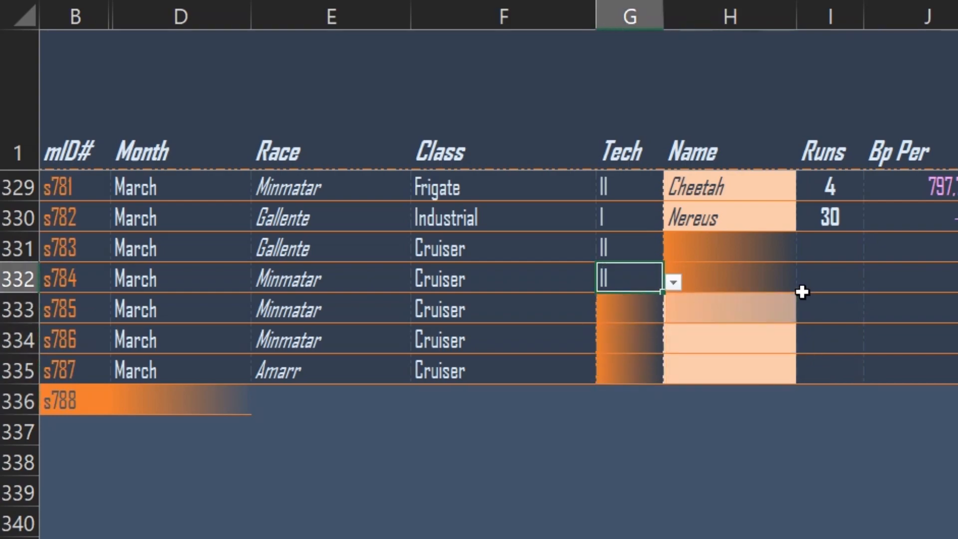
Clear the Class entries of the cruiser jobs in F331:F335.
{"action": "key", "text": "Delete"}
{"action": "key", "text": "Up"}
{"action": "key", "text": "Delete"}
{"action": "key", "text": "Left"}
{"action": "key", "text": "Delete"}
{"action": "key", "text": "Down"}
{"action": "key", "text": "Delete"}
{"action": "key", "text": "Down"}
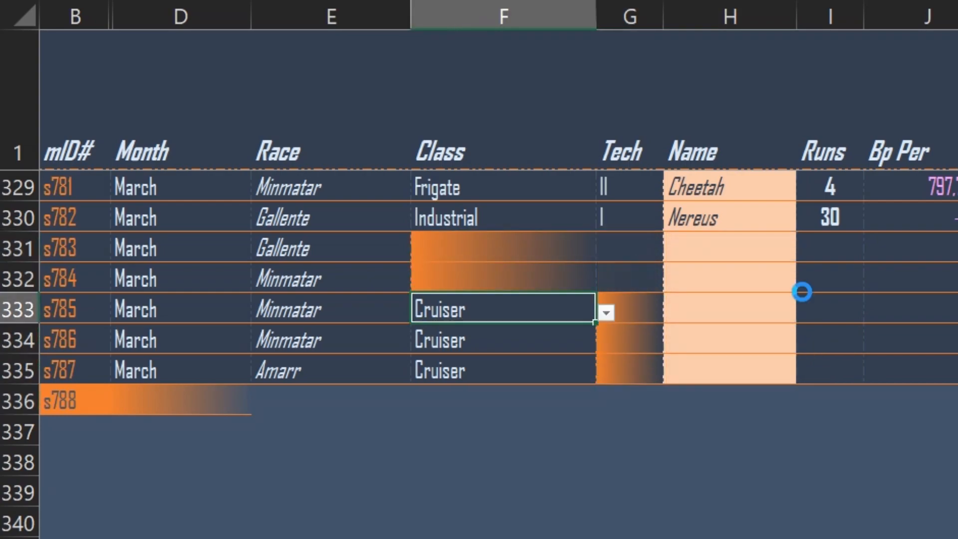
Clear the Race entries of the cruiser jobs in E331:E335.
{"action": "key", "text": "Delete"}
{"action": "key", "text": "Down"}
{"action": "key", "text": "Delete"}
{"action": "key", "text": "Down"}
{"action": "key", "text": "Delete"}
{"action": "key", "text": "Down"}
{"action": "key", "text": "Left"}
{"action": "key", "text": "Up"}
{"action": "key", "text": "Delete"}
{"action": "key", "text": "Up"}
{"action": "key", "text": "Delete"}
{"action": "key", "text": "Up"}
{"action": "key", "text": "Delete"}
{"action": "key", "text": "Up"}
Clear the Month entries in D331:D335 to empty the five job rows.
{"action": "key", "text": "Delete"}
{"action": "key", "text": "Up"}
{"action": "key", "text": "Delete"}
{"action": "key", "text": "Left"}
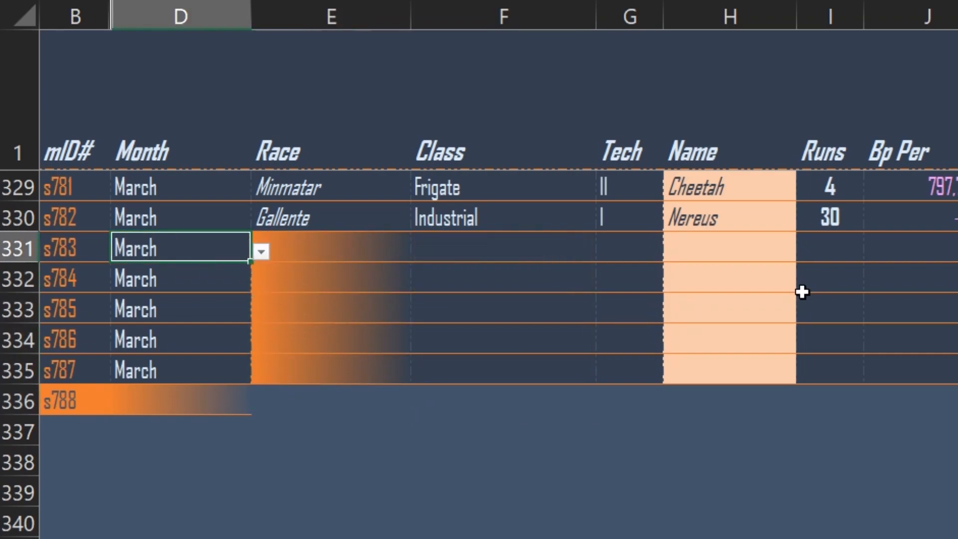
{"action": "key", "text": "Delete"}
{"action": "key", "text": "Down"}
{"action": "key", "text": "Delete"}
{"action": "key", "text": "Down"}
{"action": "key", "text": "Delete"}
{"action": "key", "text": "Down"}
{"action": "key", "text": "Delete"}
{"action": "key", "text": "Down"}
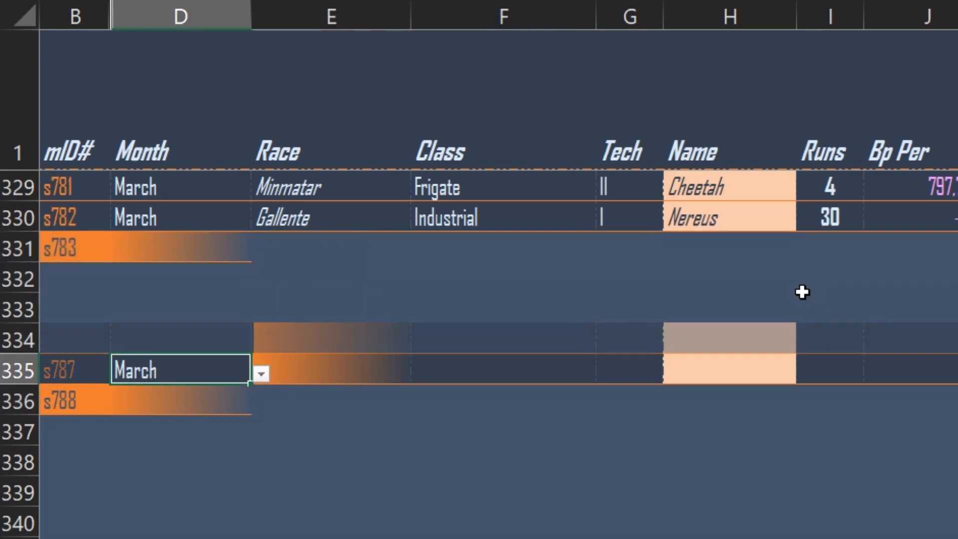
{"action": "key", "text": "Delete"}
{"action": "key", "text": "Down"}
Start a new job in row 331 by setting its Month to March.
{"action": "key", "text": "Up"}
{"action": "key", "text": "Up"}
{"action": "key", "text": "Up"}
{"action": "key", "text": "Up"}
{"action": "key", "text": "Up"}
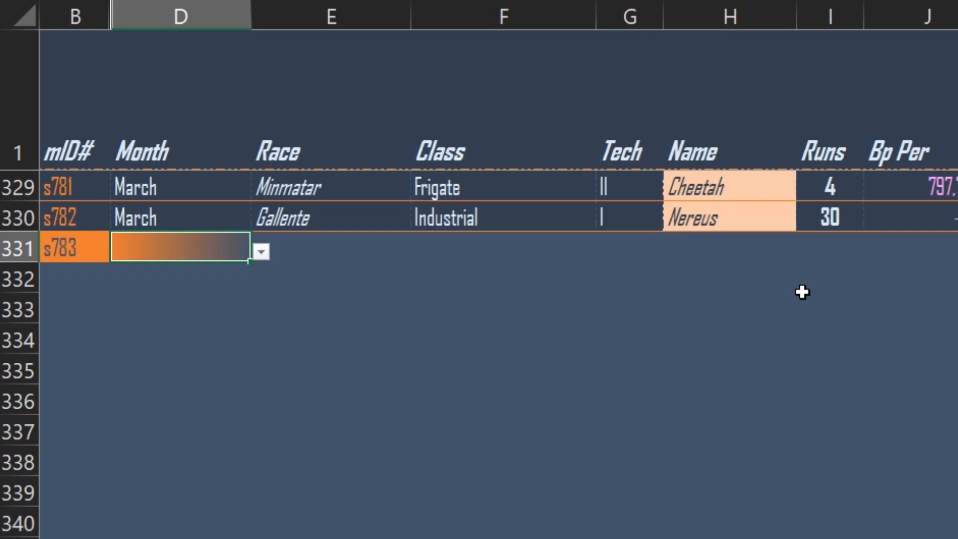
{"action": "key", "text": "alt+Down"}
{"action": "key", "text": "Down"}
{"action": "key", "text": "Down"}
{"action": "key", "text": "Down"}
{"action": "key", "text": "Down"}
{"action": "key", "text": "Up"}
{"action": "key", "text": "Return"}
Set the Race of the row 331 job to Amarr and its Class to Battlecruiser.
{"action": "key", "text": "Tab"}
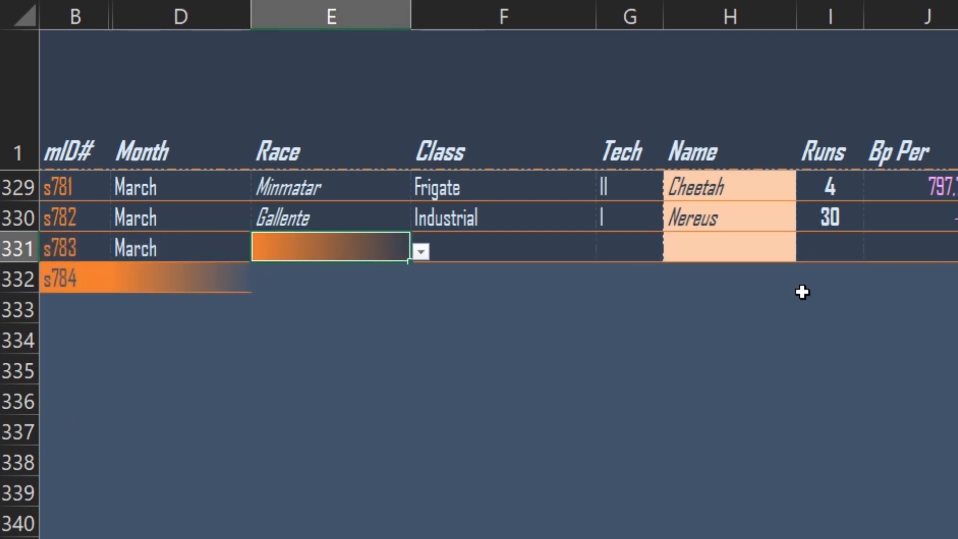
{"action": "key", "text": "alt+Down"}
{"action": "key", "text": "Down"}
{"action": "key", "text": "Return"}
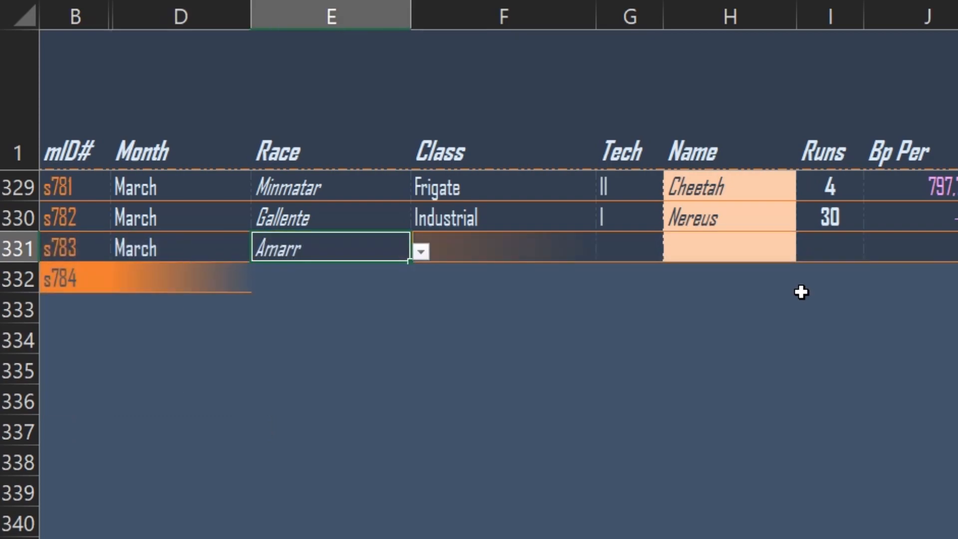
{"action": "key", "text": "Tab"}
{"action": "key", "text": "alt+Down"}
{"action": "key", "text": "Down"}
{"action": "key", "text": "Down"}
{"action": "key", "text": "Down"}
{"action": "key", "text": "Return"}
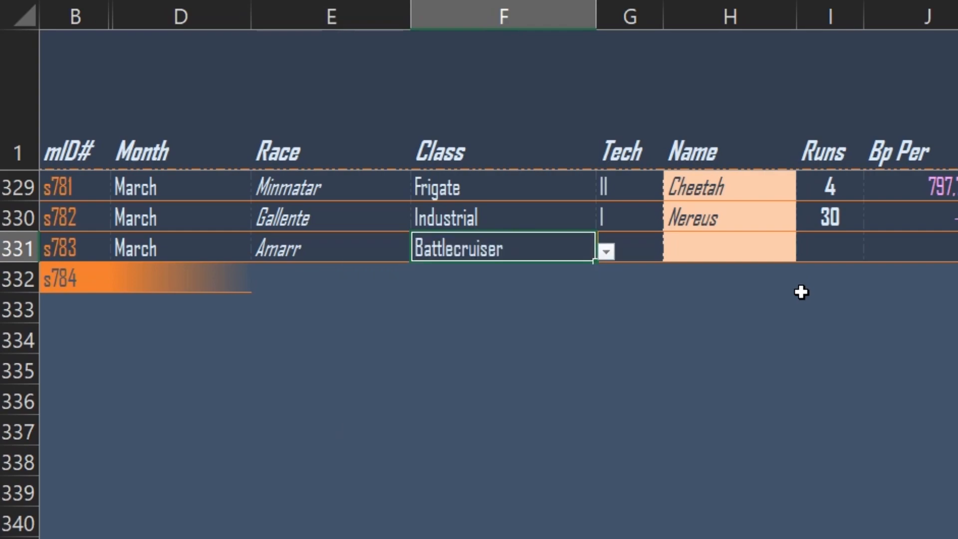
Set the Tech of the row 331 job to I and its Name to Oracle.
{"action": "key", "text": "Tab"}
{"action": "key", "text": "alt+Down"}
{"action": "key", "text": "Down"}
{"action": "key", "text": "Return"}
{"action": "key", "text": "Tab"}
{"action": "key", "text": "alt+Down"}
{"action": "key", "text": "Down"}
{"action": "key", "text": "Down"}
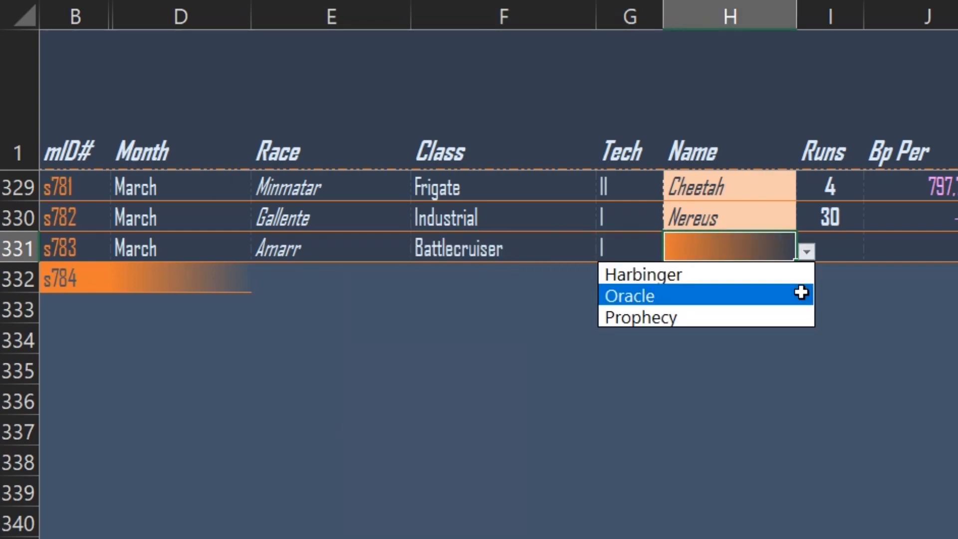
{"action": "key", "text": "Up"}
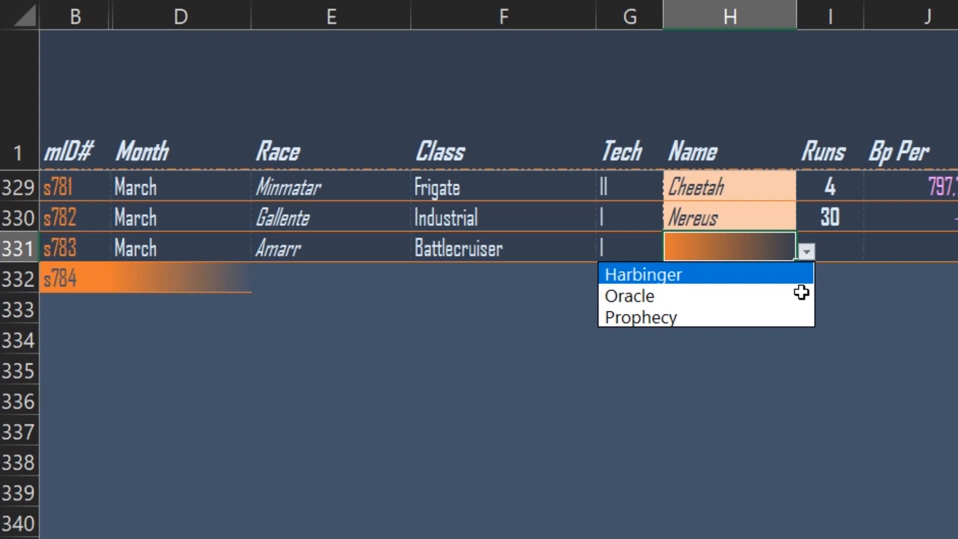
{"action": "key", "text": "Down"}
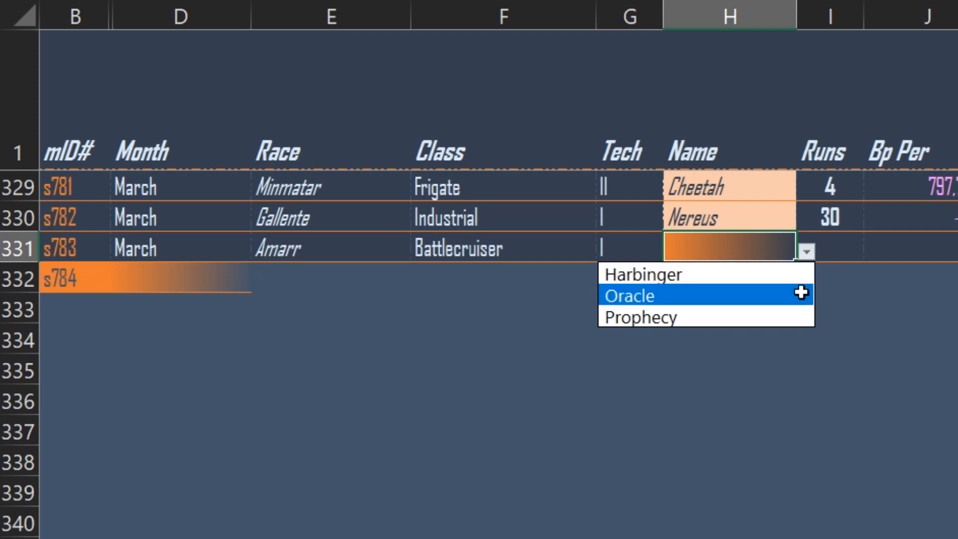
{"action": "key", "text": "Down"}
{"action": "key", "text": "Up"}
{"action": "key", "text": "Return"}
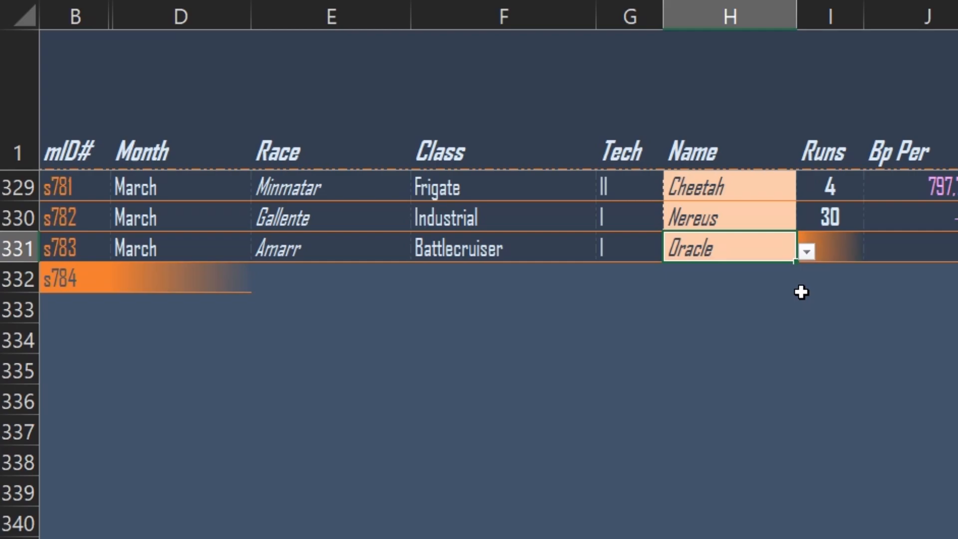
Set the Oracle job's Runs to 20 and its Bp Per to 0.
{"action": "key", "text": "Tab"}
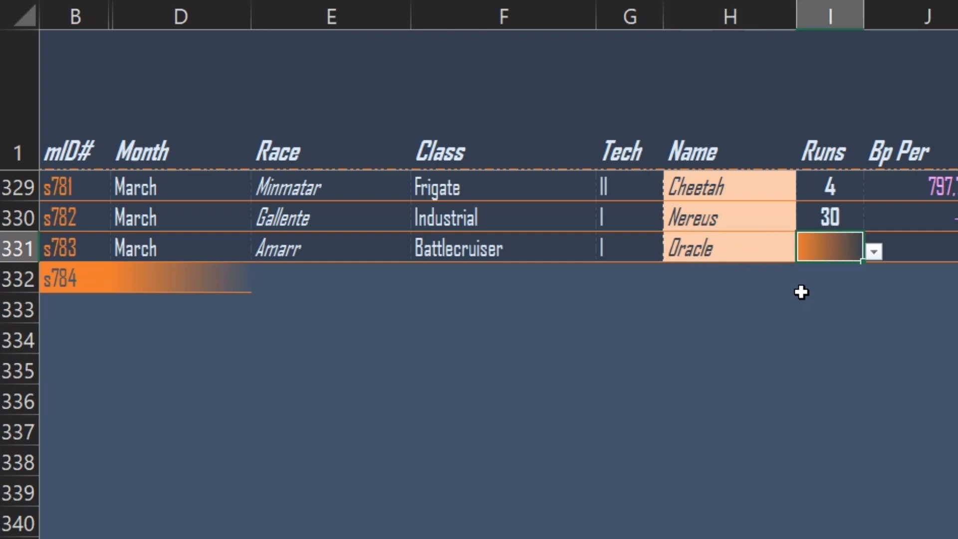
{"action": "type", "text": "20"}
{"action": "key", "text": "Tab"}
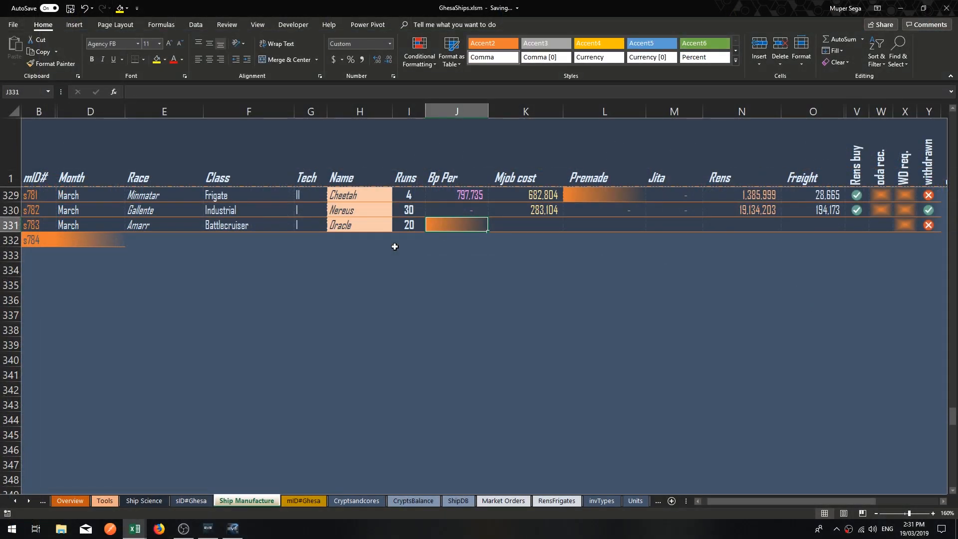
{"action": "type", "text": "0"}
{"action": "key", "text": "ctrl+Return"}
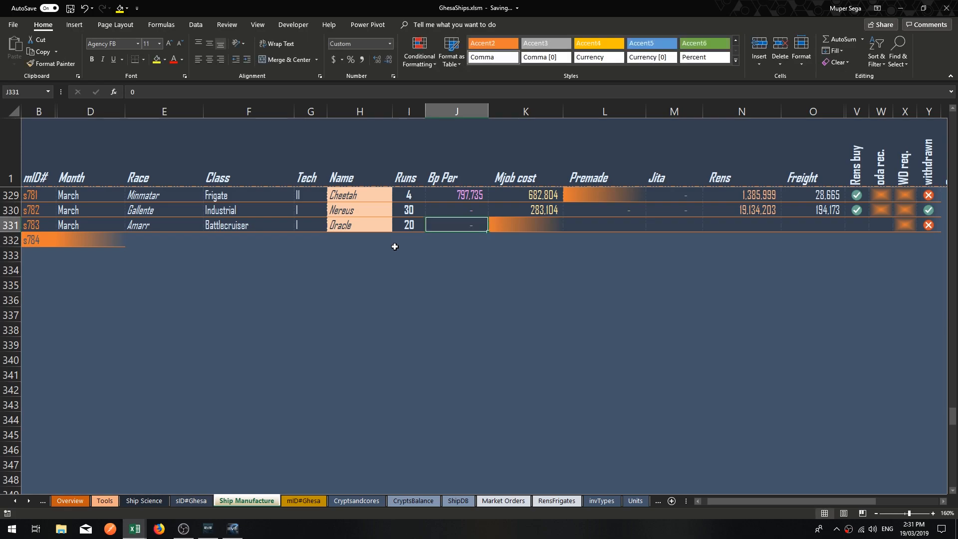
Examine the Oracle job's cost cells in row 331 from Mjob cost to Freight and its Rens buy check.
{"action": "key", "text": "Tab"}
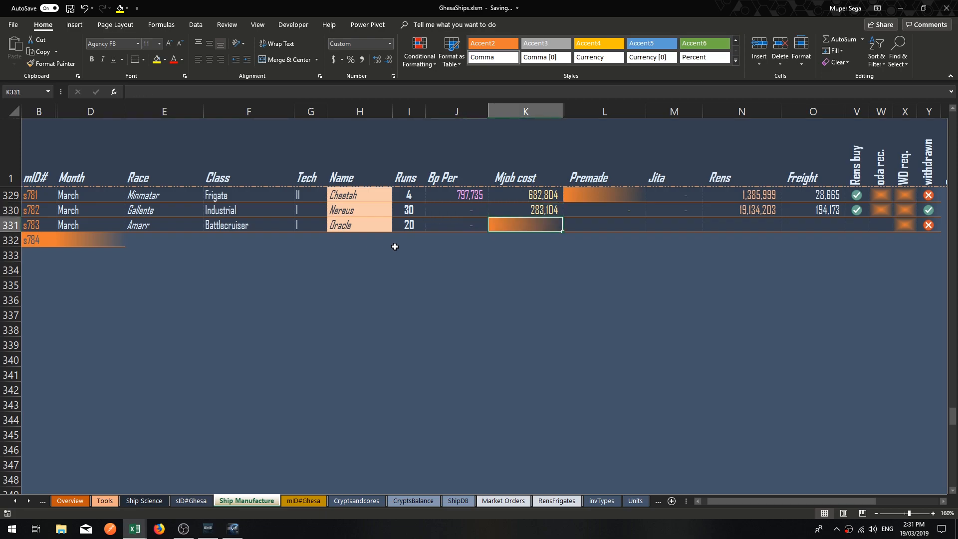
{"action": "key", "text": "Tab"}
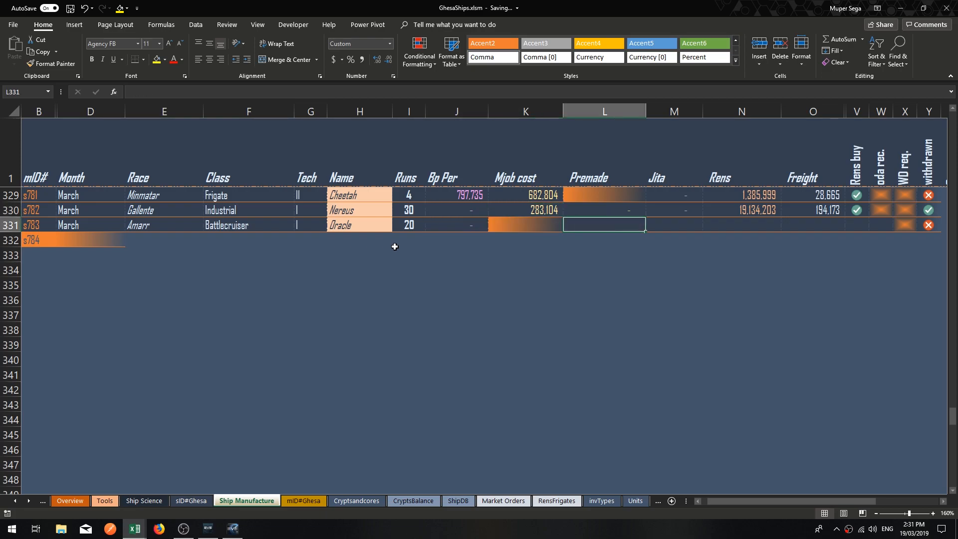
{"action": "key", "text": "Tab"}
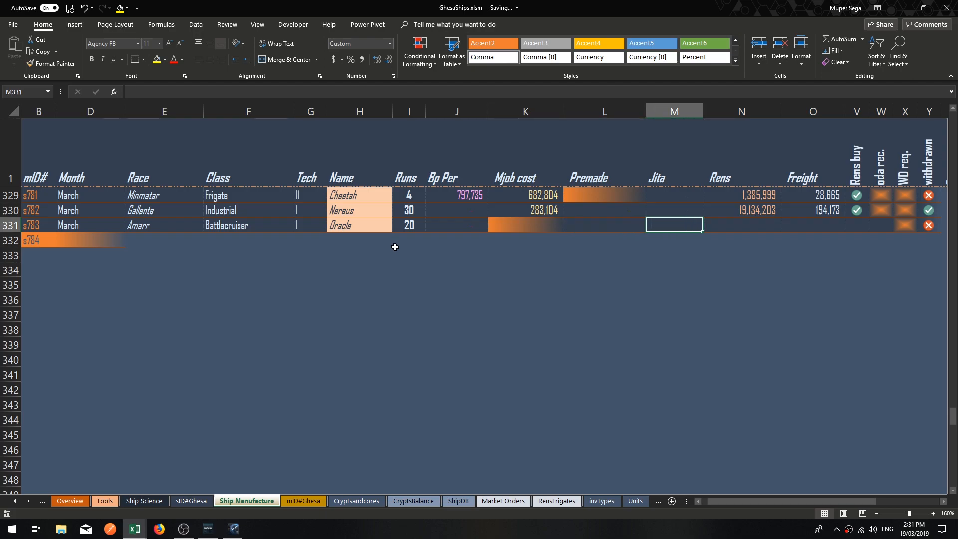
{"action": "key", "text": "Tab"}
{"action": "key", "text": "Tab"}
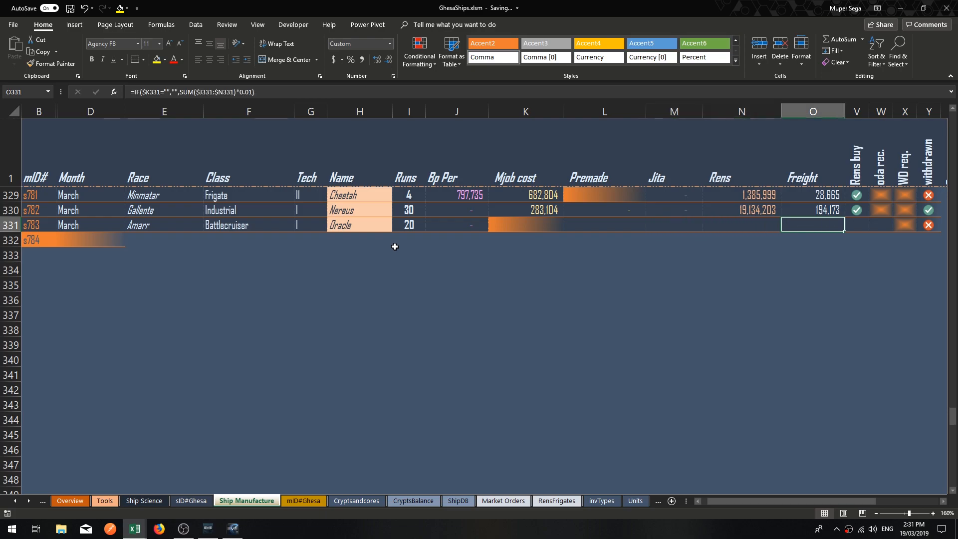
{"action": "key", "text": "Up"}
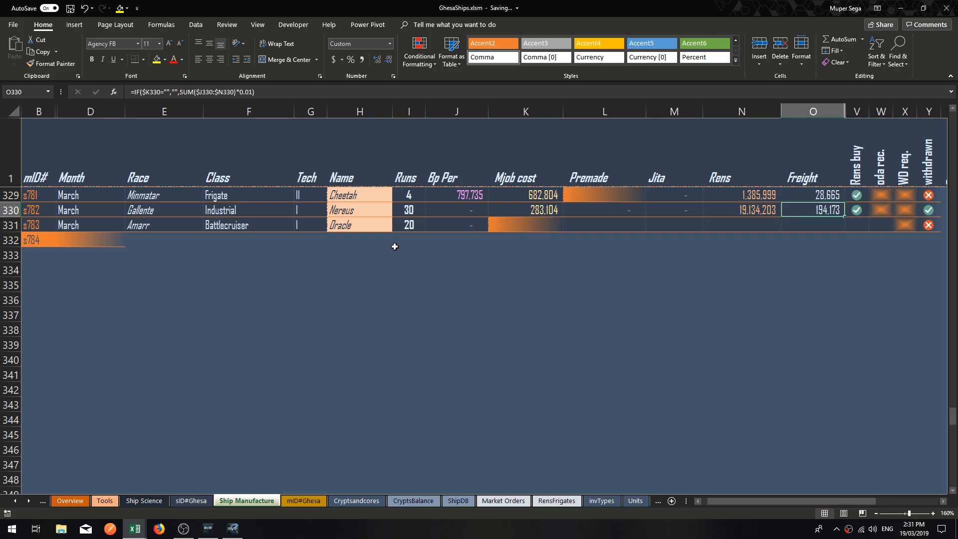
{"action": "key", "text": "Down"}
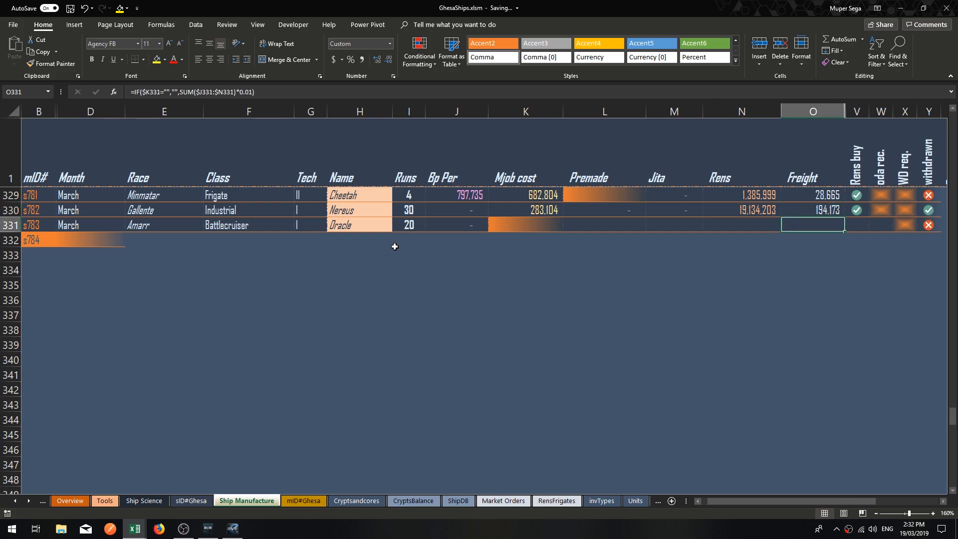
{"action": "key", "text": "Right"}
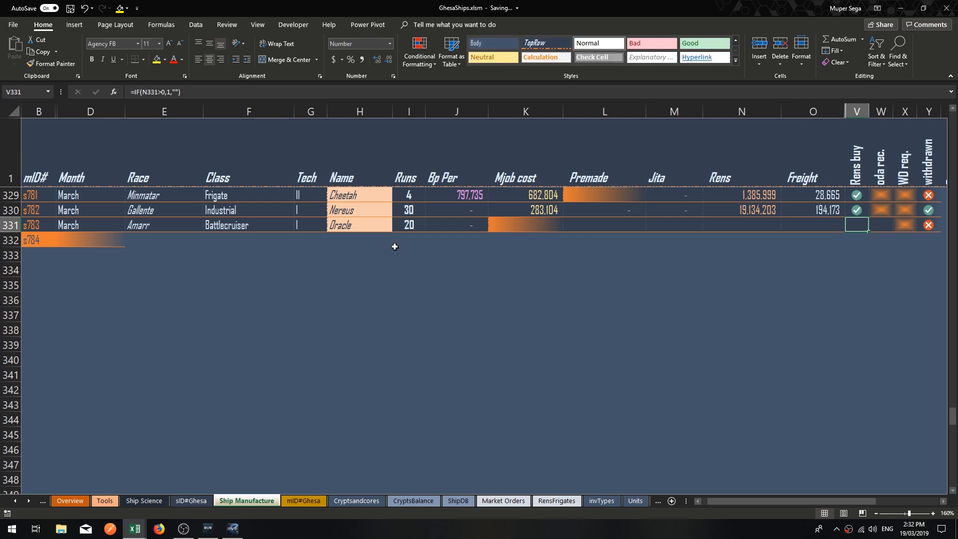
{"action": "key", "text": "Left"}
{"action": "key", "text": "Left"}
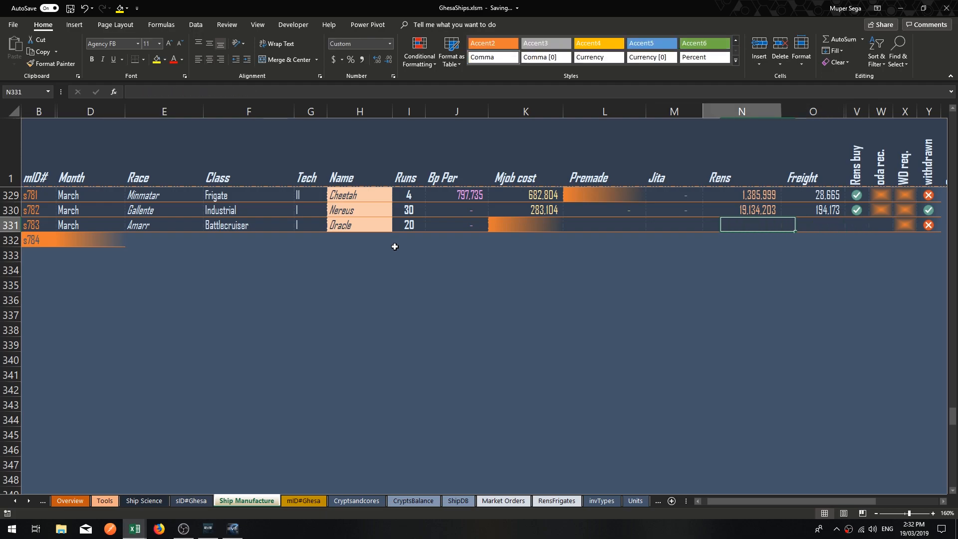
{"action": "key", "text": "Left"}
{"action": "type", "text": "234"}
{"action": "key", "text": "Return"}
{"action": "key", "text": "Up"}
{"action": "key", "text": "Delete"}
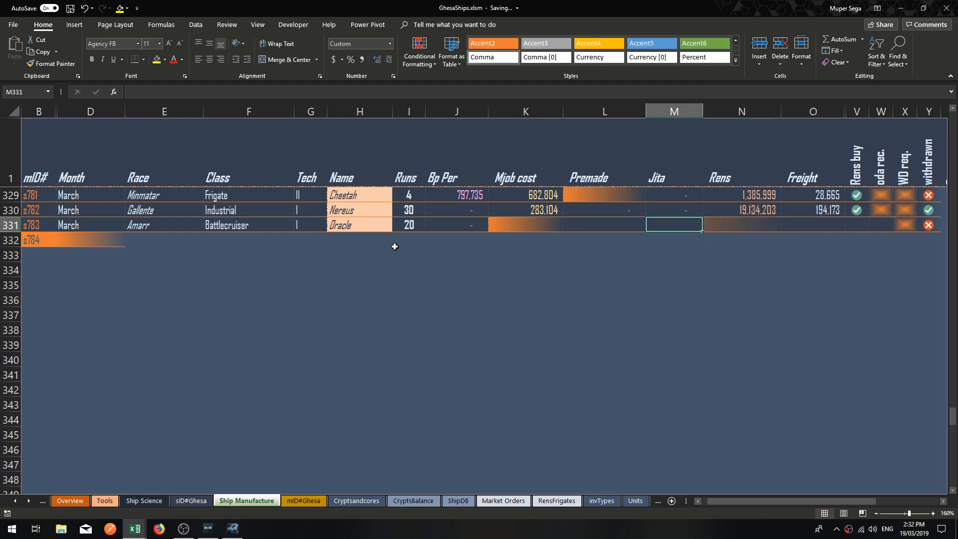
Enter 234 as the Rens cost of the Oracle job in N331.
{"action": "key", "text": "Right"}
{"action": "type", "text": "234"}
{"action": "key", "text": "Return"}
{"action": "key", "text": "Up"}
{"action": "key", "text": "Right"}
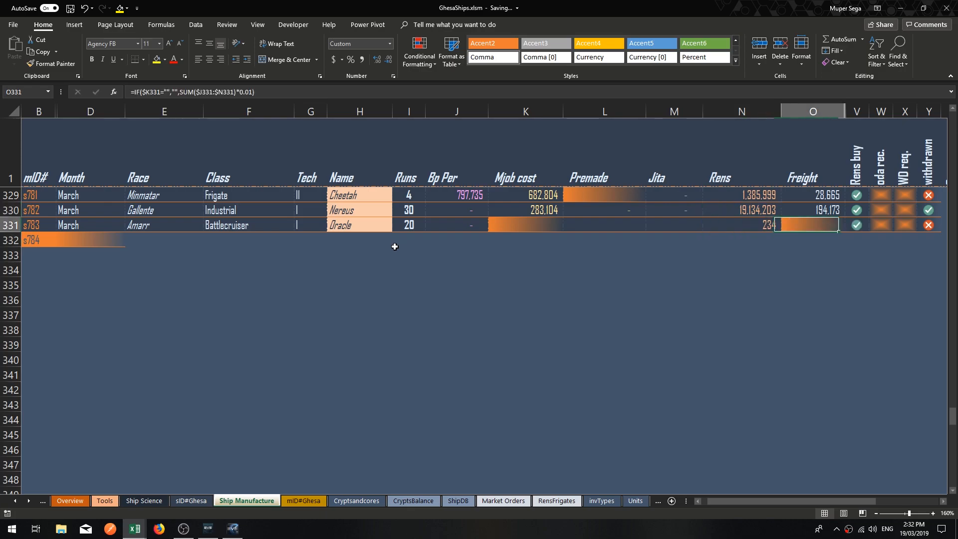
{"action": "key", "text": "Right"}
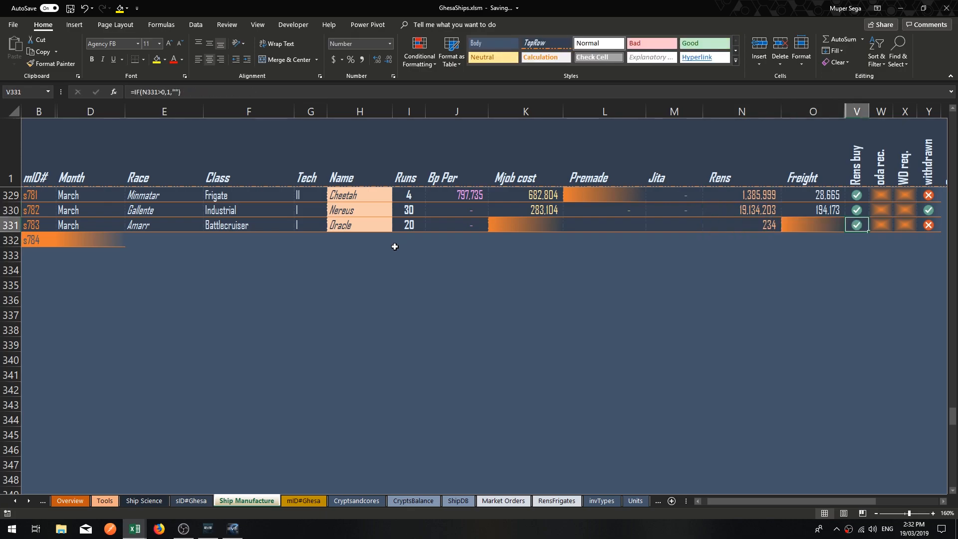
Enter 1 in the Oracle job's received and WD req. checks in W331 and X331.
{"action": "key", "text": "Right"}
{"action": "type", "text": "1"}
{"action": "key", "text": "Right"}
{"action": "type", "text": "1"}
{"action": "key", "text": "Right"}
{"action": "key", "text": "Right"}
{"action": "key", "text": "Right"}
Enter 345 as the Oracle job's Mjob cost in K331.
{"action": "key", "text": "Left"}
{"action": "key", "text": "Left"}
{"action": "key", "text": "Left"}
{"action": "key", "text": "Left"}
{"action": "key", "text": "Left"}
{"action": "key", "text": "Left"}
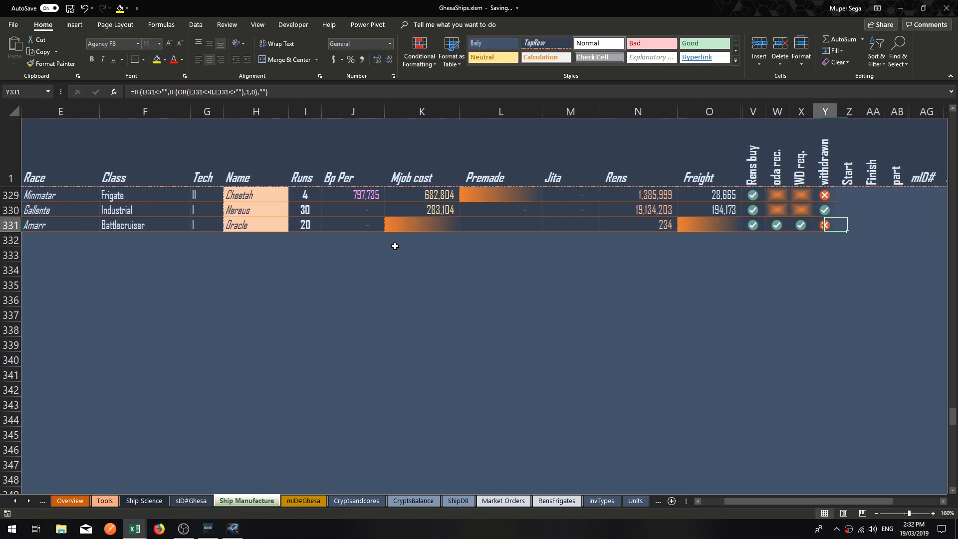
{"action": "key", "text": "Left"}
{"action": "key", "text": "Left"}
{"action": "key", "text": "Left"}
{"action": "key", "text": "Left"}
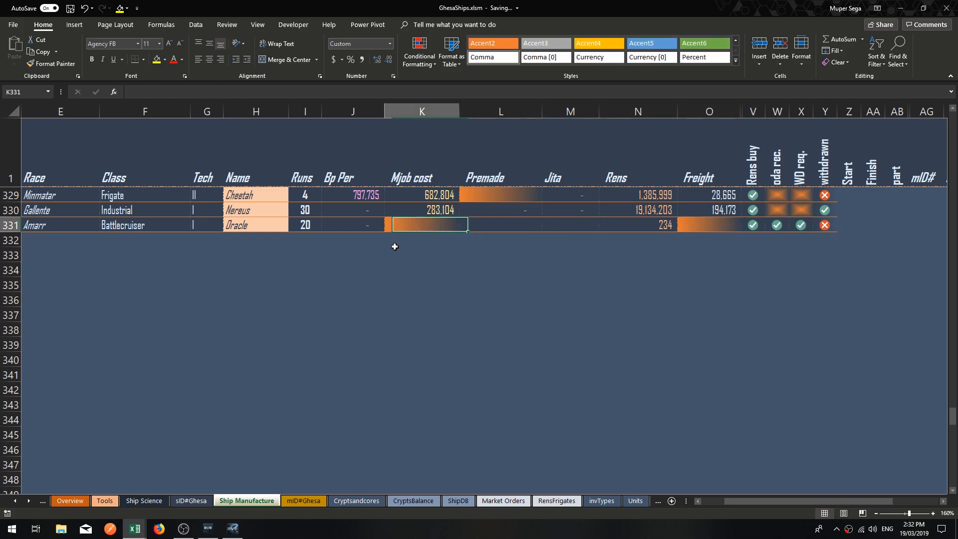
{"action": "type", "text": "345"}
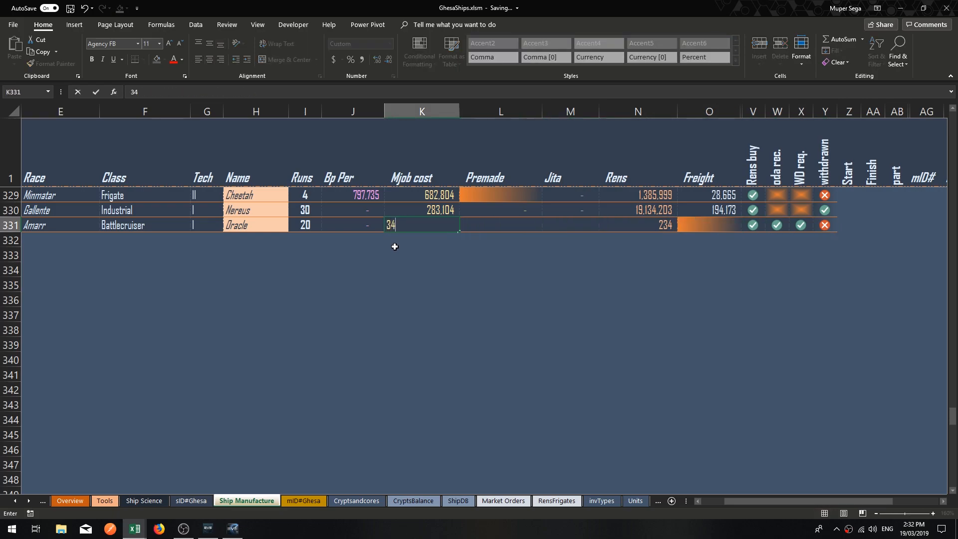
{"action": "key", "text": "Right"}
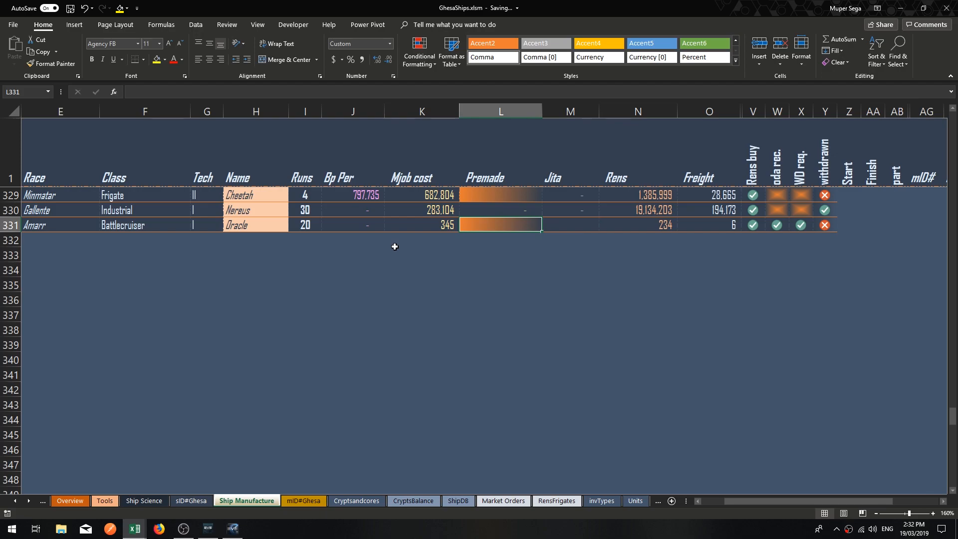
Set the Oracle job's Premade and Jita costs to 0.
{"action": "type", "text": "0"}
{"action": "key", "text": "Right"}
{"action": "type", "text": "0"}
{"action": "key", "text": "Return"}
Mark the Oracle job as started by entering 1 in its Start cell Z331.
{"action": "key", "text": "Up"}
{"action": "key", "text": "Right"}
{"action": "key", "text": "Right"}
{"action": "key", "text": "Right"}
{"action": "key", "text": "Right"}
{"action": "key", "text": "Right"}
{"action": "key", "text": "Right"}
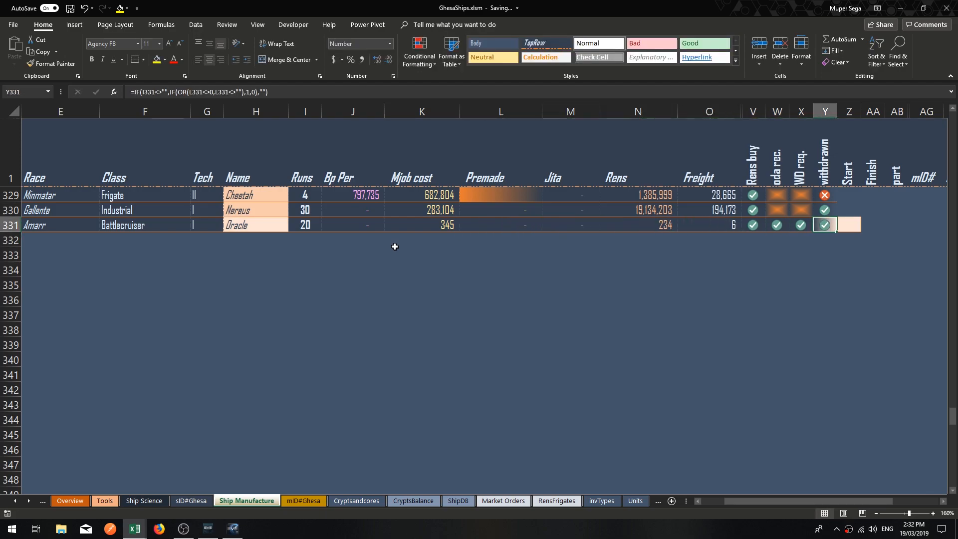
{"action": "key", "text": "Right"}
{"action": "type", "text": "1"}
{"action": "key", "text": "Return"}
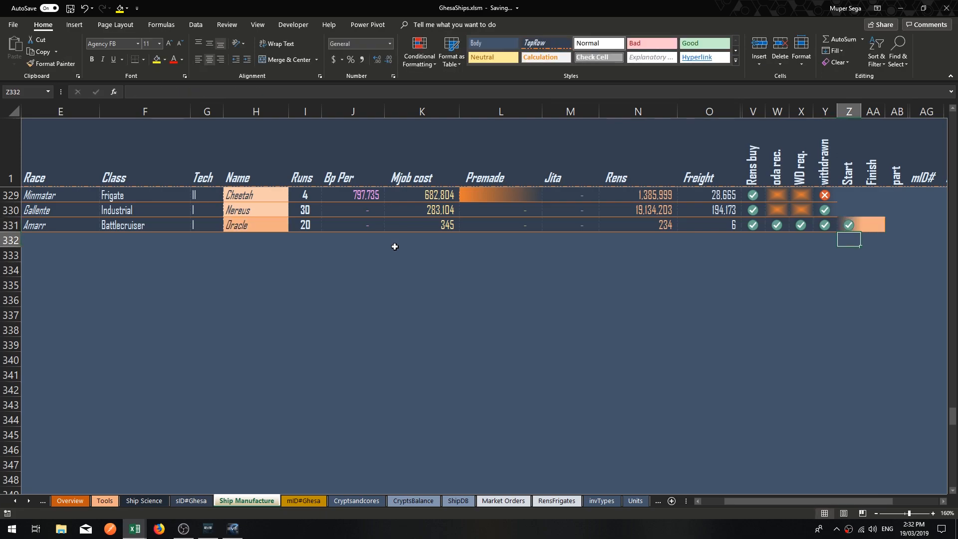
Mark the Oracle job as finished by entering 1 in its Finish cell AA331.
{"action": "key", "text": "Up"}
{"action": "key", "text": "Right"}
{"action": "type", "text": "1"}
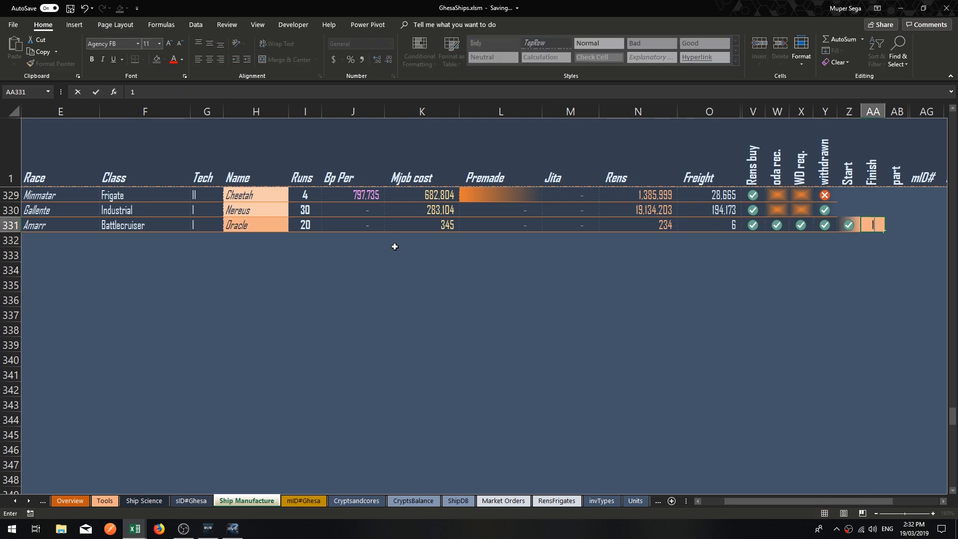
{"action": "key", "text": "Return"}
Review the Oracle job's output columns in row 331, including the quantity, cost per unit, total costs, sell-above price and month.
{"action": "key", "text": "Up"}
{"action": "key", "text": "Right"}
{"action": "key", "text": "Right"}
{"action": "key", "text": "Right"}
{"action": "key", "text": "Right"}
{"action": "key", "text": "Right"}
{"action": "key", "text": "Right"}
{"action": "key", "text": "Right"}
{"action": "key", "text": "Right"}
{"action": "key", "text": "Right"}
{"action": "key", "text": "Right"}
{"action": "key", "text": "Left"}
{"action": "key", "text": "Left"}
{"action": "key", "text": "Left"}
{"action": "key", "text": "Left"}
{"action": "key", "text": "Left"}
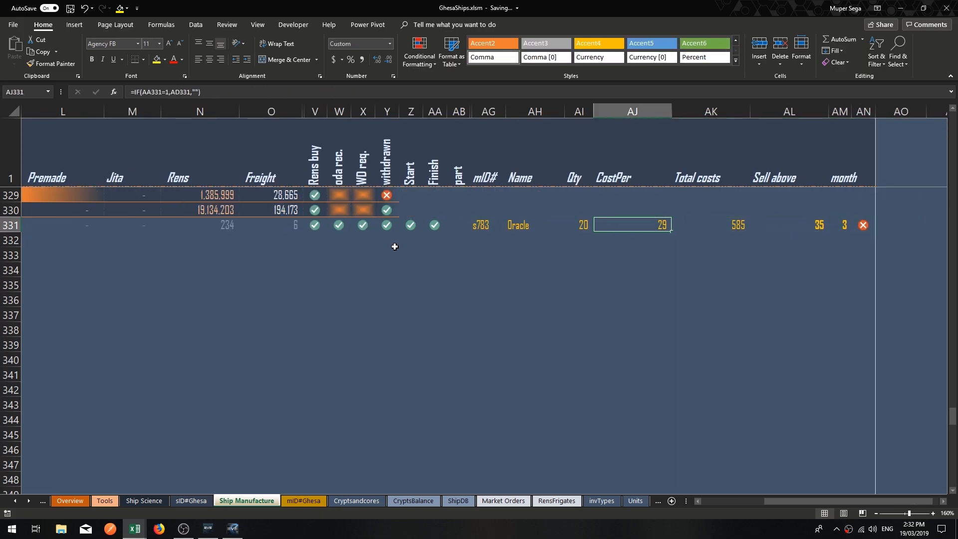
{"action": "key", "text": "Left"}
{"action": "key", "text": "Left"}
{"action": "key", "text": "Right"}
{"action": "key", "text": "Right"}
{"action": "key", "text": "Right"}
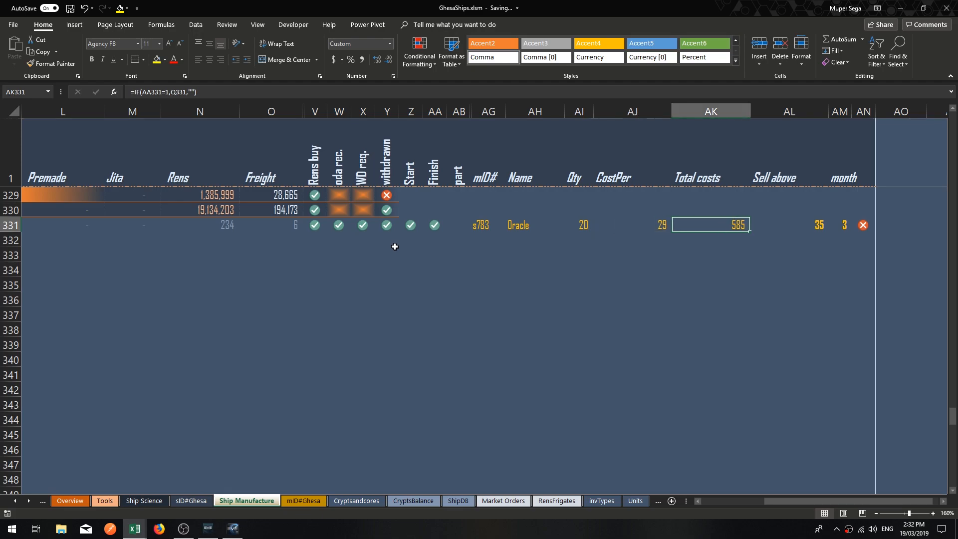
{"action": "key", "text": "Right"}
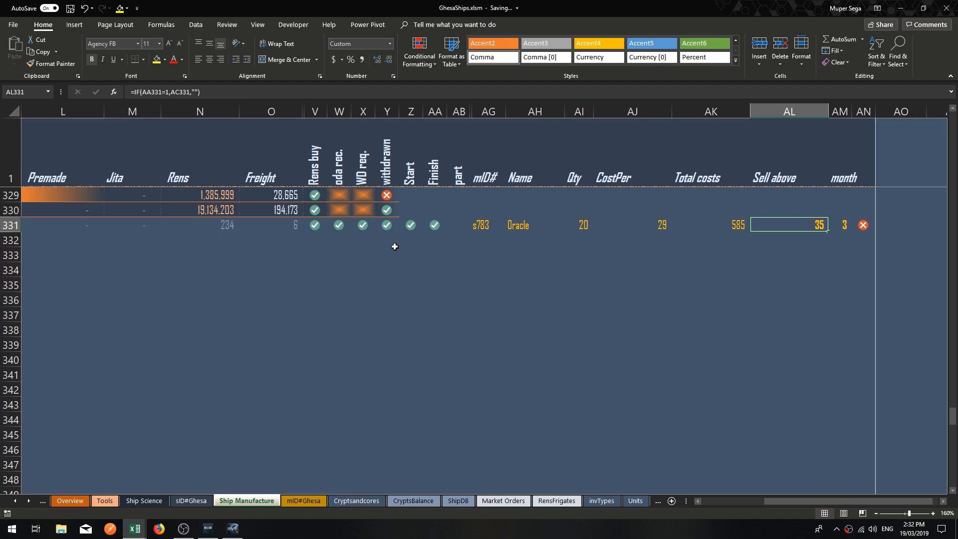
{"action": "key", "text": "Right"}
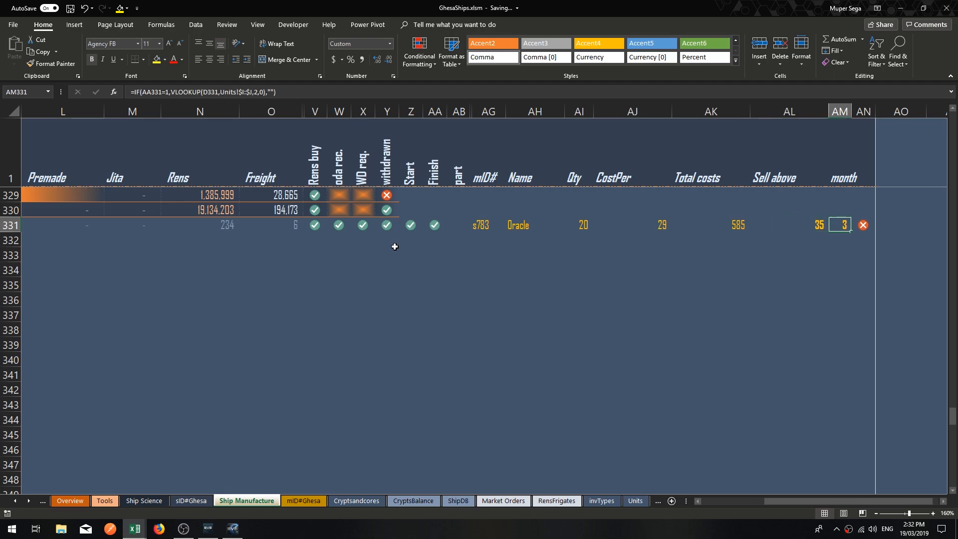
Clear the Oracle job's check marks in row 331, from Finish back to Rens buy.
{"action": "key", "text": "Left"}
{"action": "key", "text": "Left"}
{"action": "key", "text": "Left"}
{"action": "key", "text": "Left"}
{"action": "key", "text": "Left"}
{"action": "key", "text": "Left"}
{"action": "key", "text": "Left"}
{"action": "key", "text": "Left"}
{"action": "key", "text": "Left"}
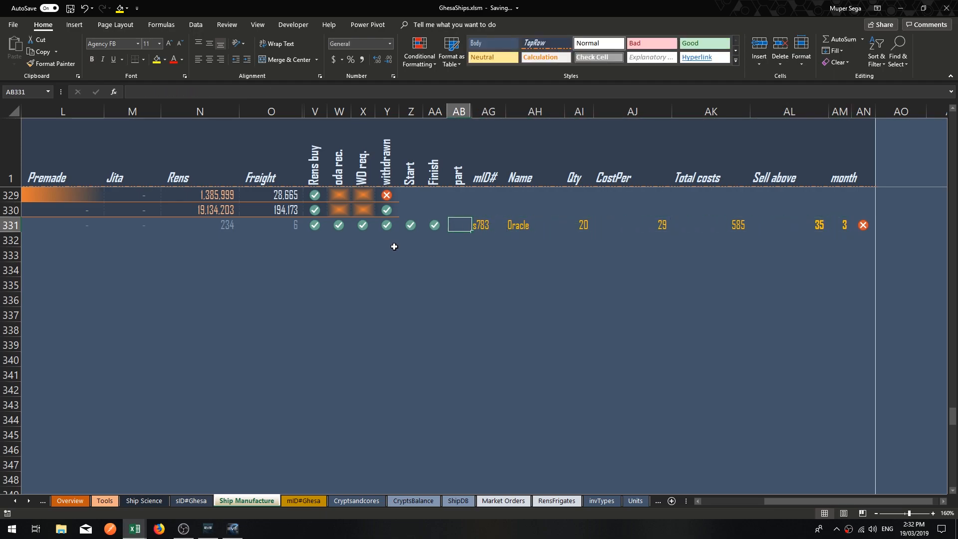
{"action": "key", "text": "Delete"}
{"action": "key", "text": "Left"}
{"action": "key", "text": "Delete"}
Clear the Oracle job's cost entries in row 331, from Rens back to Bp Per.
{"action": "key", "text": "Left"}
{"action": "key", "text": "Delete"}
{"action": "key", "text": "Left"}
{"action": "key", "text": "Delete"}
{"action": "key", "text": "Left"}
{"action": "key", "text": "Delete"}
{"action": "key", "text": "Left"}
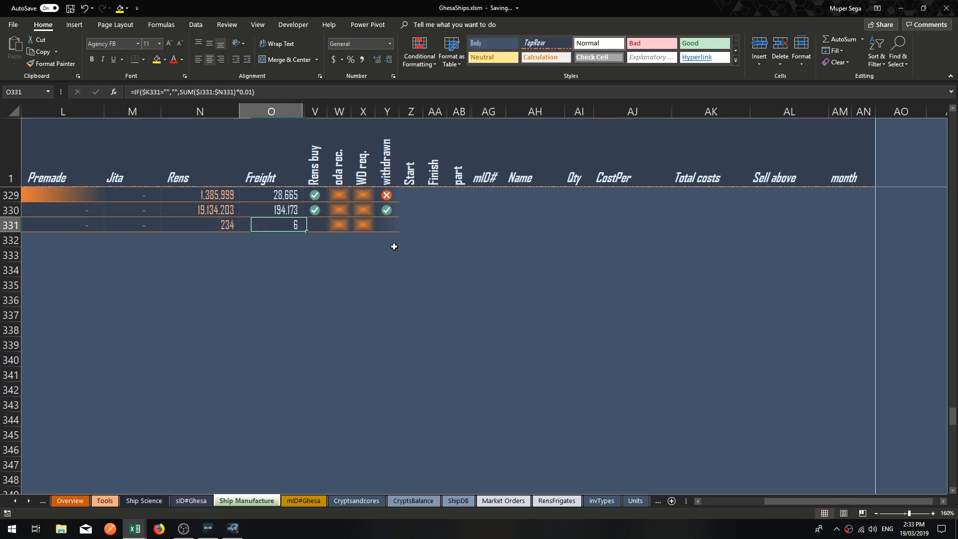
{"action": "key", "text": "Delete"}
{"action": "key", "text": "Left"}
{"action": "key", "text": "Delete"}
{"action": "key", "text": "Left"}
{"action": "key", "text": "Delete"}
{"action": "key", "text": "Left"}
{"action": "key", "text": "Delete"}
Clear the Oracle job's number of runs and ship name in row 331.
{"action": "key", "text": "Left"}
{"action": "key", "text": "Delete"}
{"action": "key", "text": "Left"}
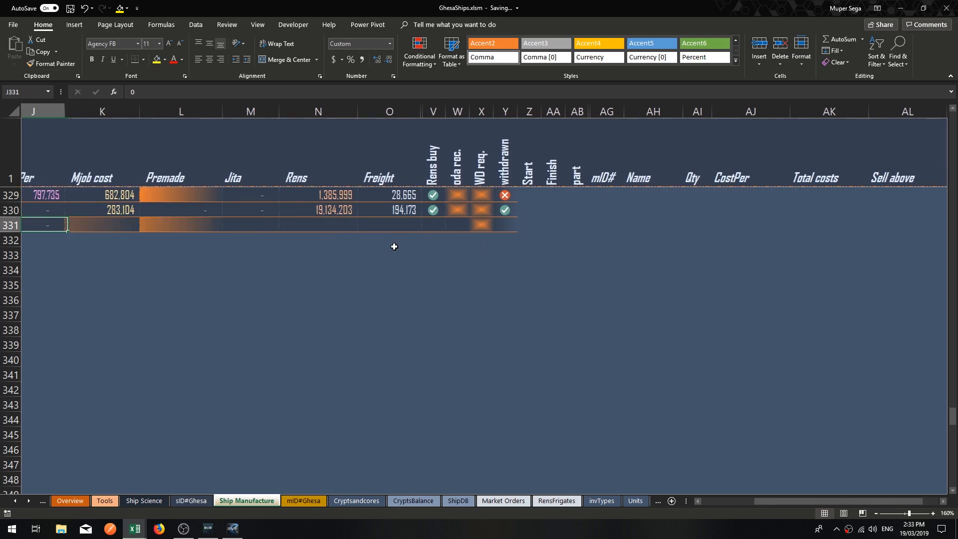
{"action": "key", "text": "Delete"}
{"action": "key", "text": "Left"}
{"action": "key", "text": "Delete"}
{"action": "key", "text": "Left"}
{"action": "key", "text": "Delete"}
{"action": "key", "text": "Left"}
{"action": "key", "text": "Left"}
{"action": "key", "text": "Left"}
{"action": "key", "text": "Right"}
{"action": "key", "text": "Right"}
{"action": "key", "text": "Right"}
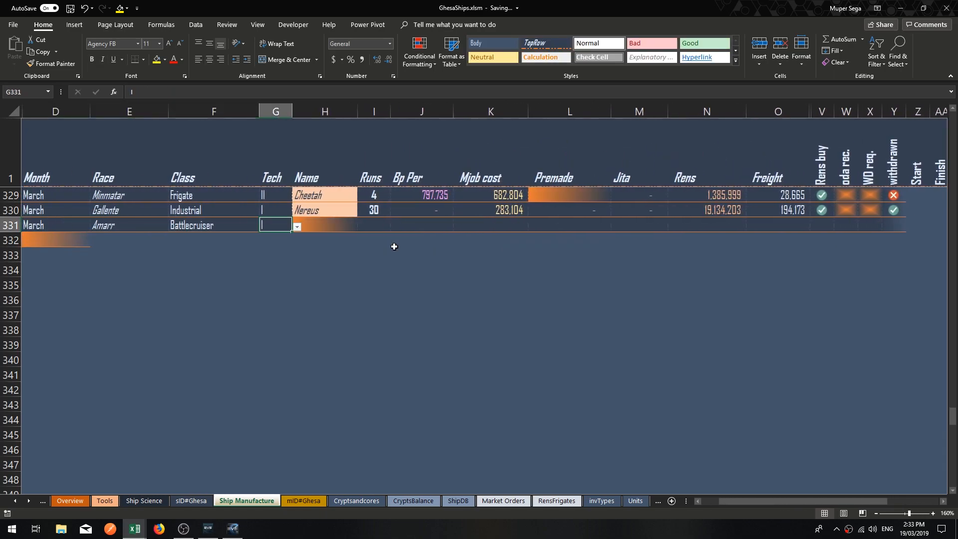
{"action": "key", "text": "Left"}
Clear the remaining Tech, Class, Race and Month entries from row 331.
{"action": "left_click", "coordinate": [318, 243]}
{"action": "scroll", "coordinate": [319, 244], "scroll_direction": "up", "scroll_amount": 2}
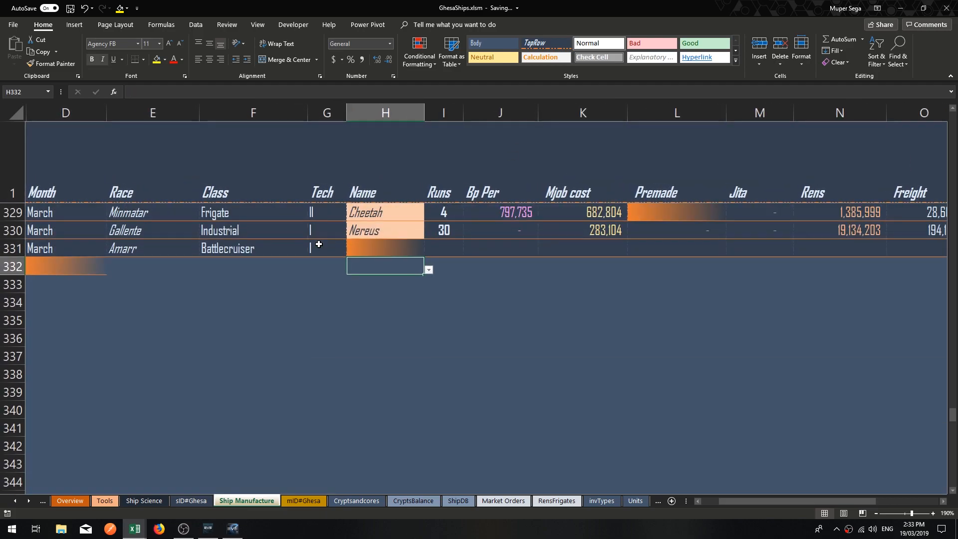
{"action": "scroll", "coordinate": [319, 243], "scroll_direction": "up", "scroll_amount": 5}
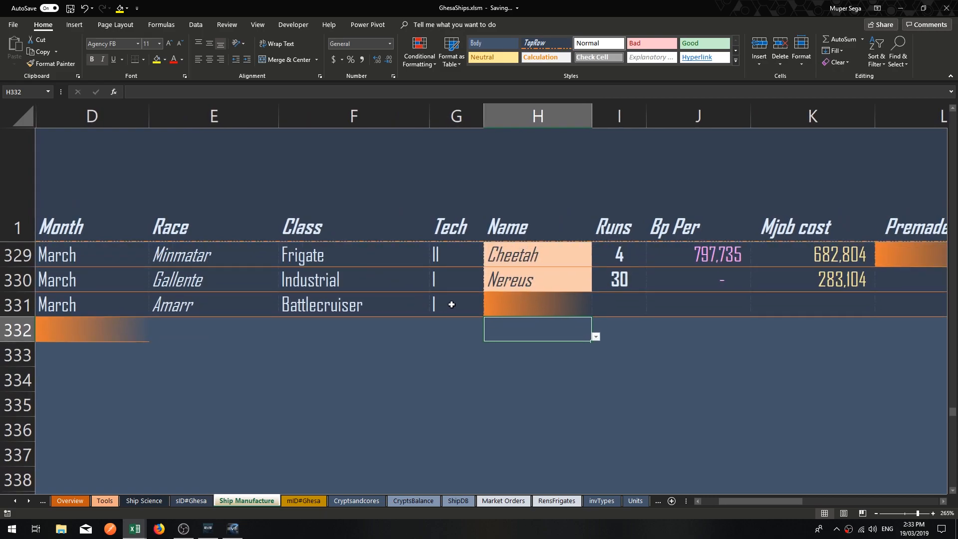
{"action": "left_click", "coordinate": [452, 304]}
{"action": "key", "text": "ctrl+z"}
{"action": "key", "text": "ctrl+z"}
{"action": "key", "text": "ctrl+z"}
{"action": "key", "text": "ctrl+z"}
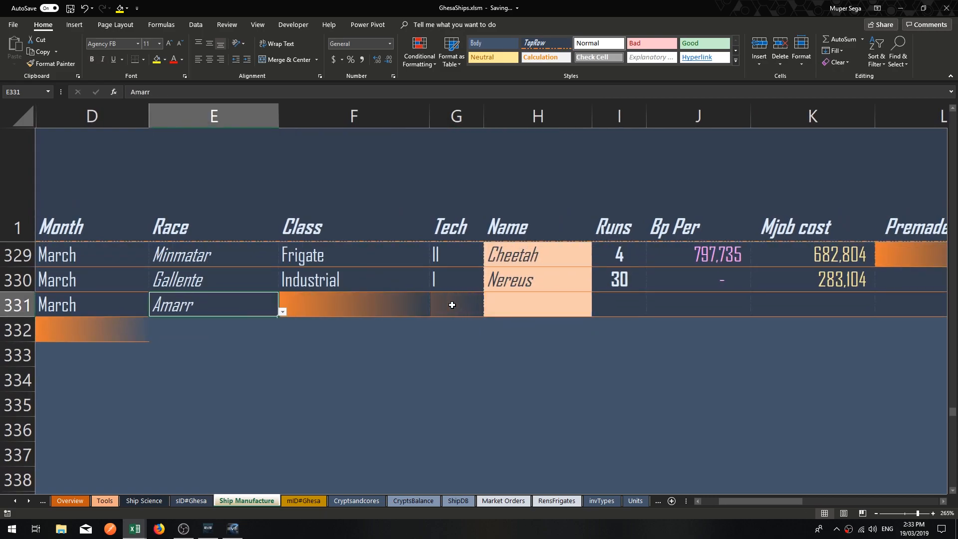
{"action": "key", "text": "ctrl+z"}
{"action": "key", "text": "ctrl+z"}
{"action": "key", "text": "ctrl+z"}
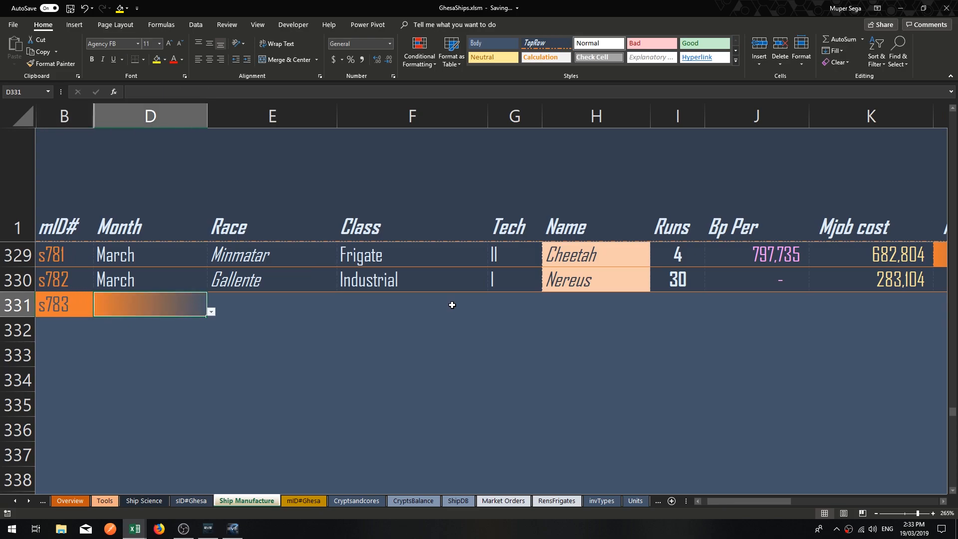
Choose February as the month and Caldari as the race for a new job in row 331.
{"action": "key", "text": "alt+Down"}
{"action": "key", "text": "Down"}
{"action": "key", "text": "Return"}
{"action": "key", "text": "Tab"}
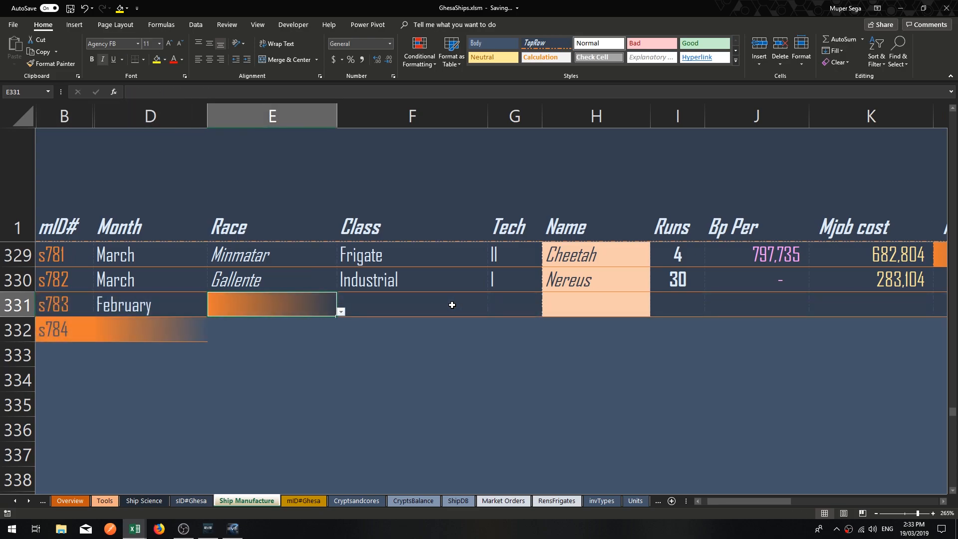
{"action": "key", "text": "alt+Down"}
{"action": "key", "text": "Down"}
Set the new job's class to Cruiser and its tech level to I in row 331.
{"action": "key", "text": "Down"}
{"action": "key", "text": "Return"}
{"action": "key", "text": "Tab"}
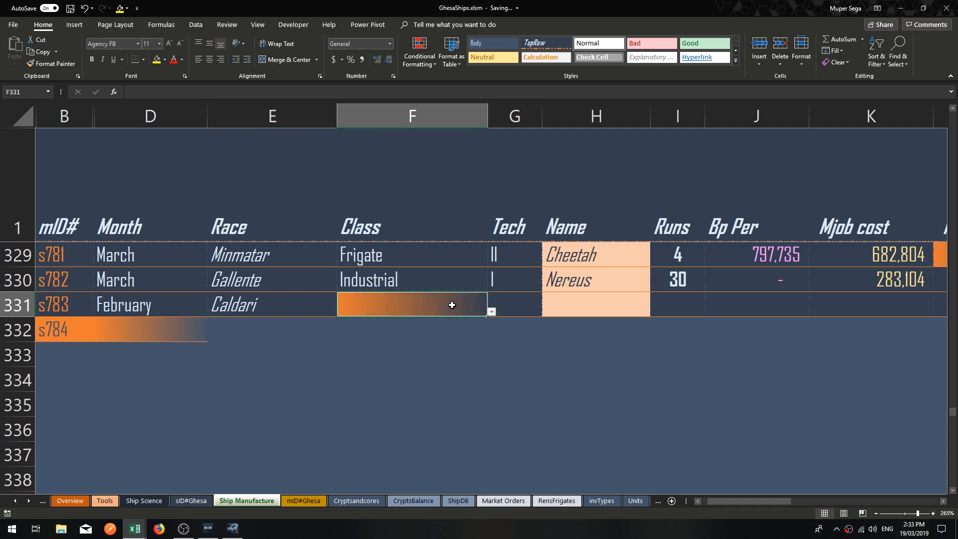
{"action": "key", "text": "alt+Down"}
{"action": "key", "text": "Down"}
{"action": "key", "text": "Down"}
{"action": "key", "text": "Down"}
{"action": "key", "text": "Return"}
{"action": "key", "text": "Tab"}
{"action": "key", "text": "alt+Down"}
{"action": "key", "text": "Down"}
{"action": "key", "text": "Escape"}
{"action": "type", "text": "I"}
{"action": "key", "text": "Tab"}
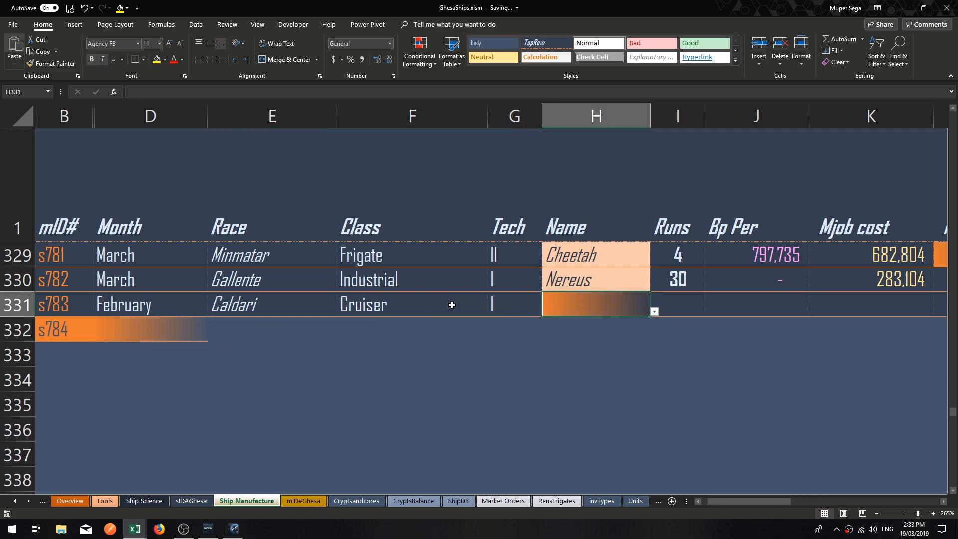
Choose Osprey as the ship name for the new job in H331.
{"action": "key", "text": "Tab"}
{"action": "key", "text": "shift+Tab"}
{"action": "key", "text": "alt+Down"}
{"action": "key", "text": "Down"}
{"action": "key", "text": "Down"}
{"action": "key", "text": "Down"}
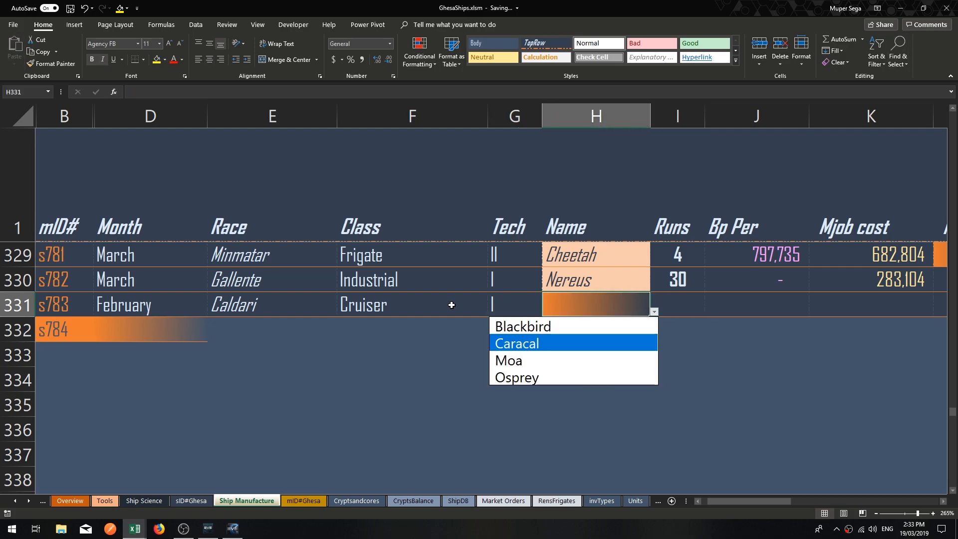
{"action": "key", "text": "Return"}
{"action": "key", "text": "Tab"}
Examine the ship names offered in H331 for the chosen race, class and tech, keeping Osprey selected.
{"action": "key", "text": "shift+Tab"}
{"action": "key", "text": "shift+Tab"}
{"action": "key", "text": "shift+Tab"}
{"action": "key", "text": "shift+Tab"}
{"action": "key", "text": "shift+Tab"}
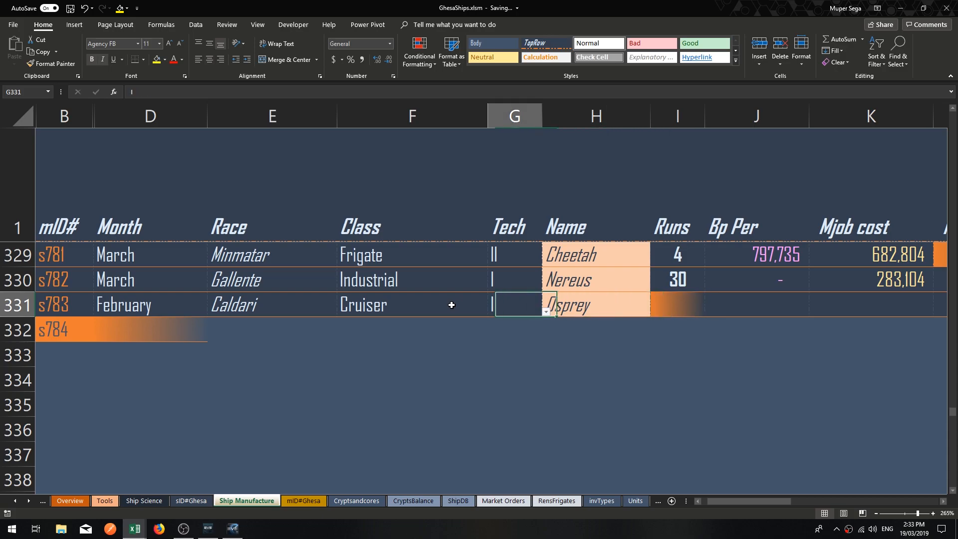
{"action": "key", "text": "Tab"}
{"action": "key", "text": "Tab"}
{"action": "key", "text": "Tab"}
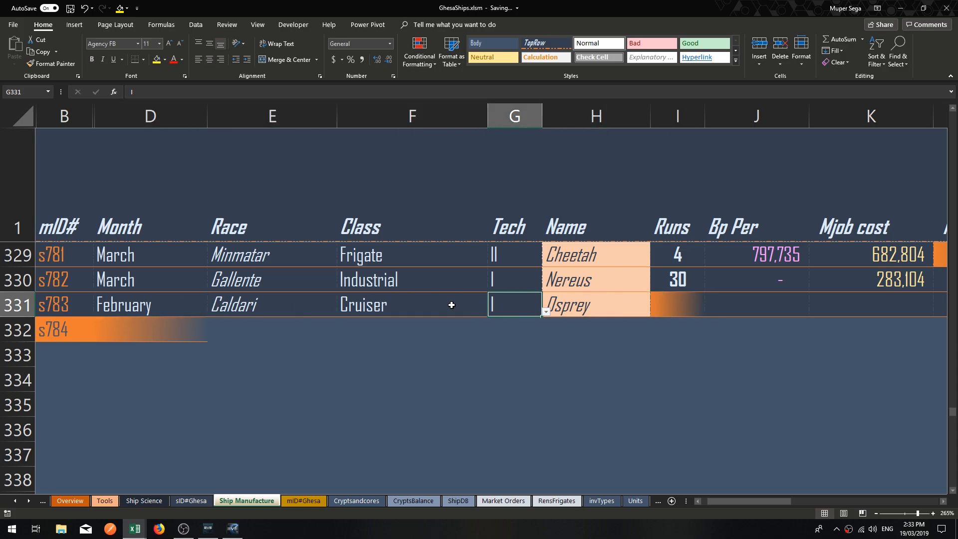
{"action": "key", "text": "Tab"}
{"action": "key", "text": "alt+Down"}
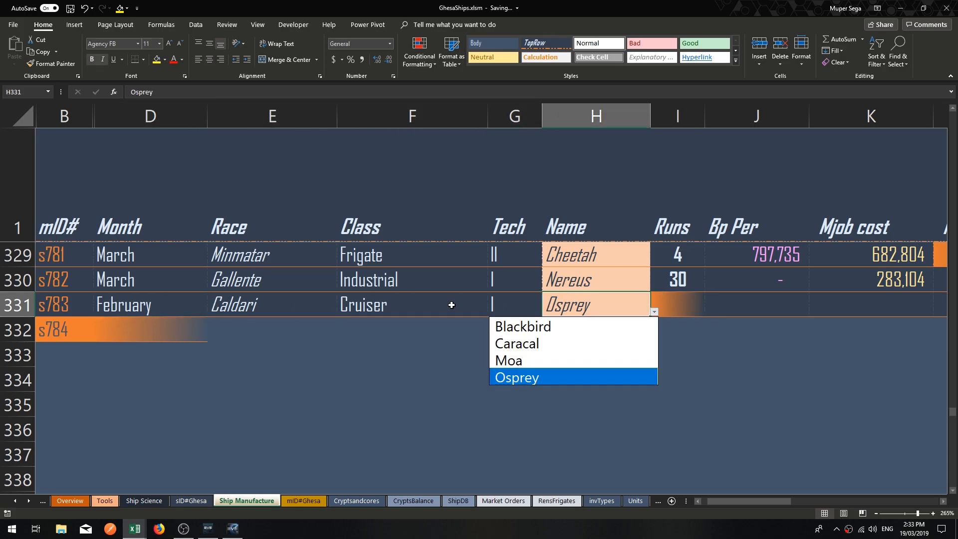
{"action": "key", "text": "Up"}
{"action": "key", "text": "Up"}
{"action": "key", "text": "Up"}
{"action": "key", "text": "Down"}
{"action": "key", "text": "Down"}
{"action": "key", "text": "Down"}
{"action": "key", "text": "Return"}
{"action": "key", "text": "Right"}
Clear the Osprey job's name, tech, class, race and month from row 331.
{"action": "key", "text": "Left"}
{"action": "key", "text": "Delete"}
{"action": "key", "text": "Left"}
{"action": "key", "text": "Delete"}
{"action": "key", "text": "Left"}
{"action": "key", "text": "Delete"}
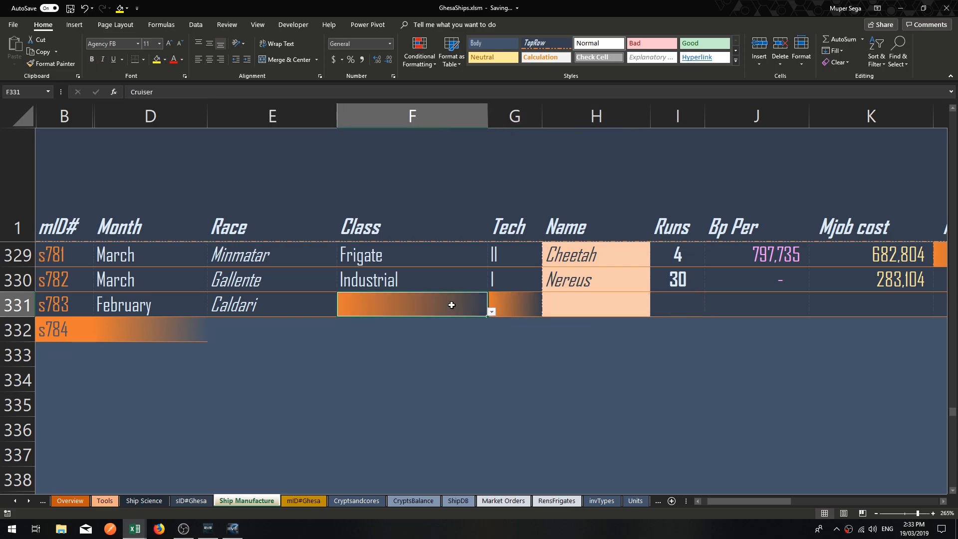
{"action": "key", "text": "Left"}
{"action": "key", "text": "Delete"}
{"action": "key", "text": "Left"}
{"action": "key", "text": "Delete"}
{"action": "key", "text": "Left"}
{"action": "key", "text": "Right"}
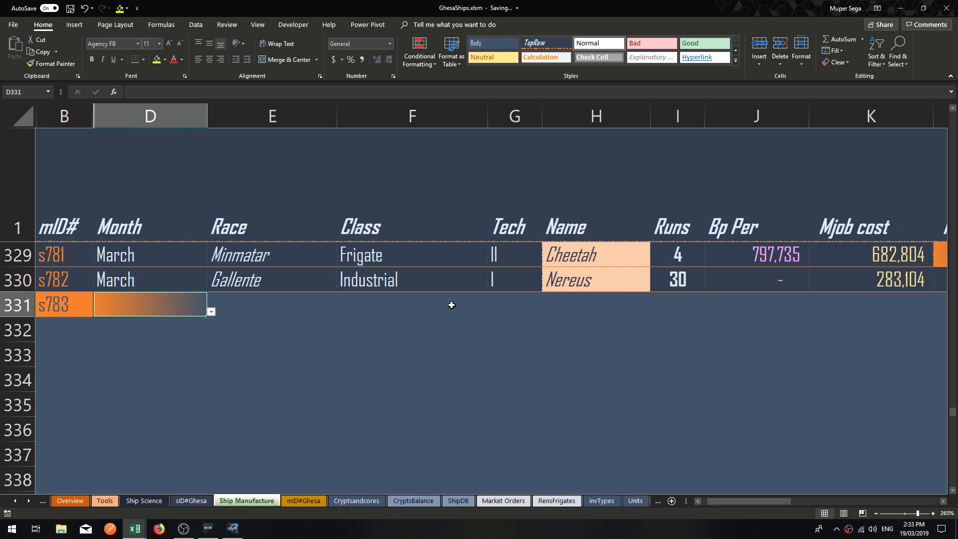
Switch to the yt warehouse.xlsx workbook and maximize its window on the ShipManufacture sheet.
{"action": "key", "text": "Right"}
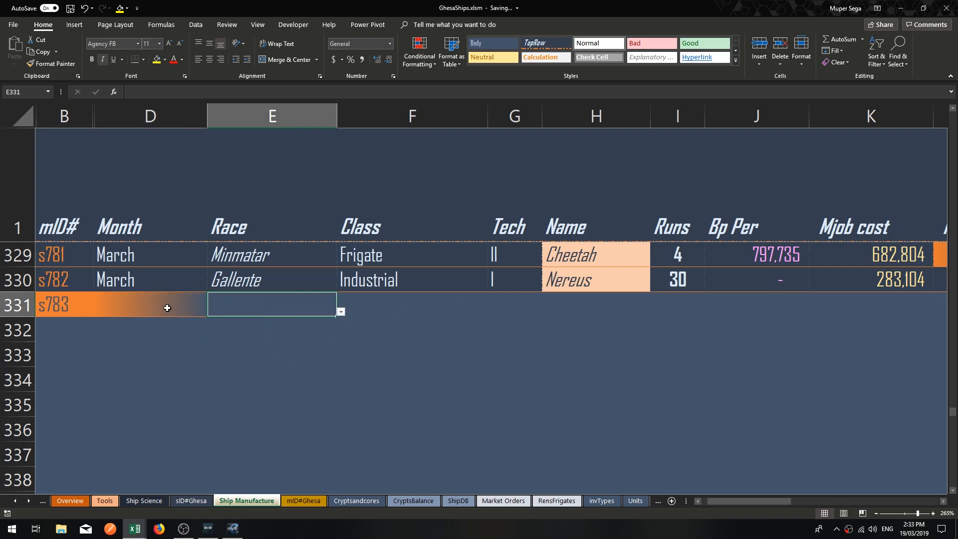
{"action": "mouse_move", "coordinate": [134, 527]}
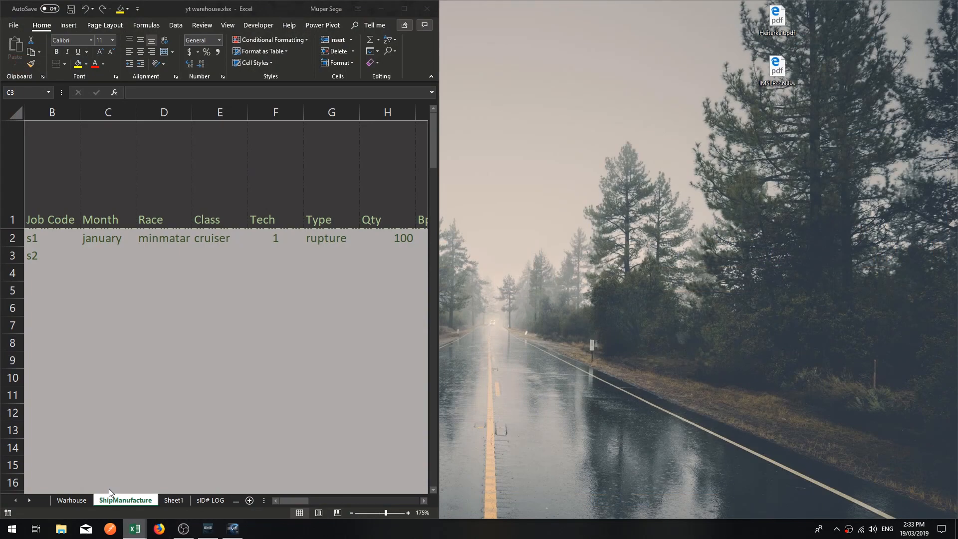
{"action": "left_click", "coordinate": [108, 489]}
{"action": "left_click", "coordinate": [404, 8]}
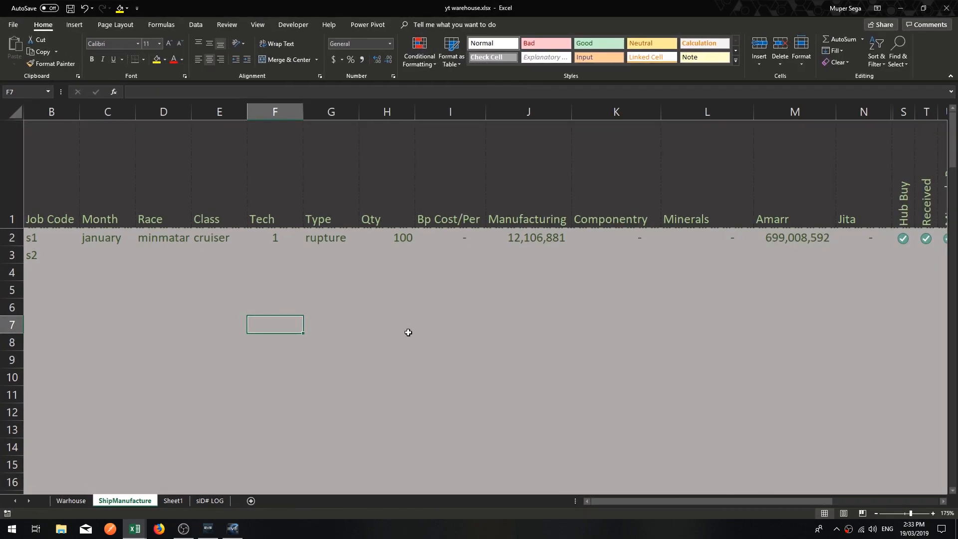
Clear the rupture job's details from Month through Jita in C2:N2.
{"action": "left_click", "coordinate": [408, 332]}
{"action": "left_click", "coordinate": [170, 289]}
{"action": "left_click_drag", "start_coordinate": [97, 238], "coordinate": [736, 232]}
{"action": "left_click_drag", "start_coordinate": [927, 235], "coordinate": [755, 234]}
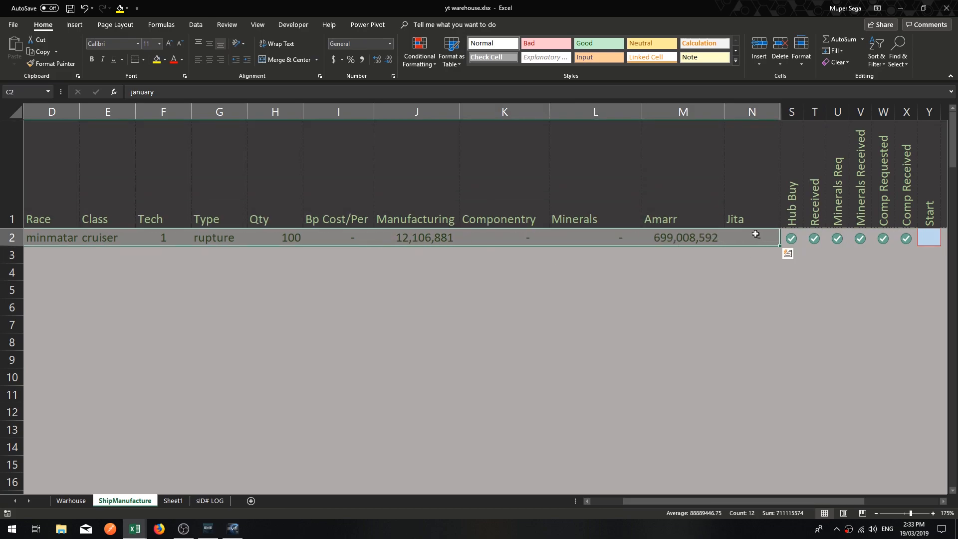
{"action": "key", "text": "Delete"}
{"action": "key", "text": "Right"}
{"action": "key", "text": "Right"}
{"action": "key", "text": "Right"}
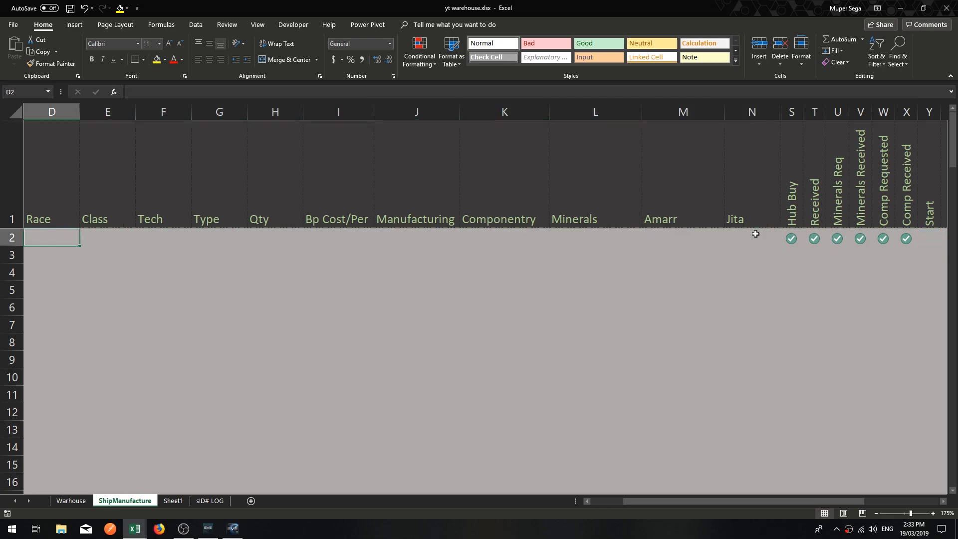
{"action": "key", "text": "Right"}
{"action": "key", "text": "Right"}
{"action": "key", "text": "Right"}
{"action": "key", "text": "Right"}
{"action": "key", "text": "Right"}
{"action": "key", "text": "Right"}
{"action": "key", "text": "Right"}
{"action": "key", "text": "Right"}
{"action": "key", "text": "Right"}
{"action": "key", "text": "Right"}
{"action": "key", "text": "Right"}
{"action": "key", "text": "Right"}
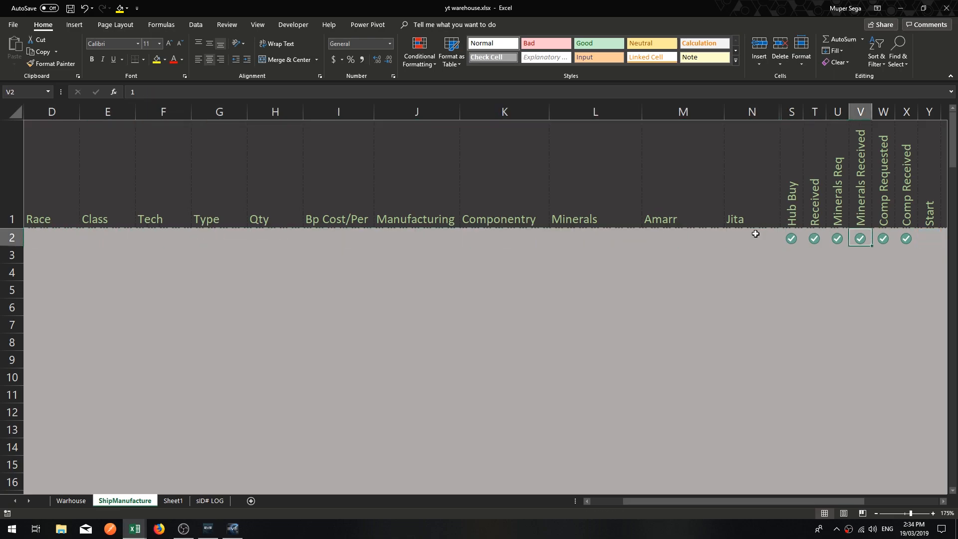
Undo the clearing of C2:N2 to check the original job values, and redo it.
{"action": "key", "text": "Left"}
{"action": "key", "text": "Left"}
{"action": "key", "text": "Left"}
{"action": "key", "text": "Left"}
{"action": "key", "text": "Left"}
{"action": "key", "text": "Left"}
{"action": "key", "text": "Left"}
{"action": "key", "text": "Left"}
{"action": "key", "text": "Left"}
{"action": "key", "text": "Down"}
{"action": "key", "text": "Up"}
{"action": "key", "text": "ctrl+z"}
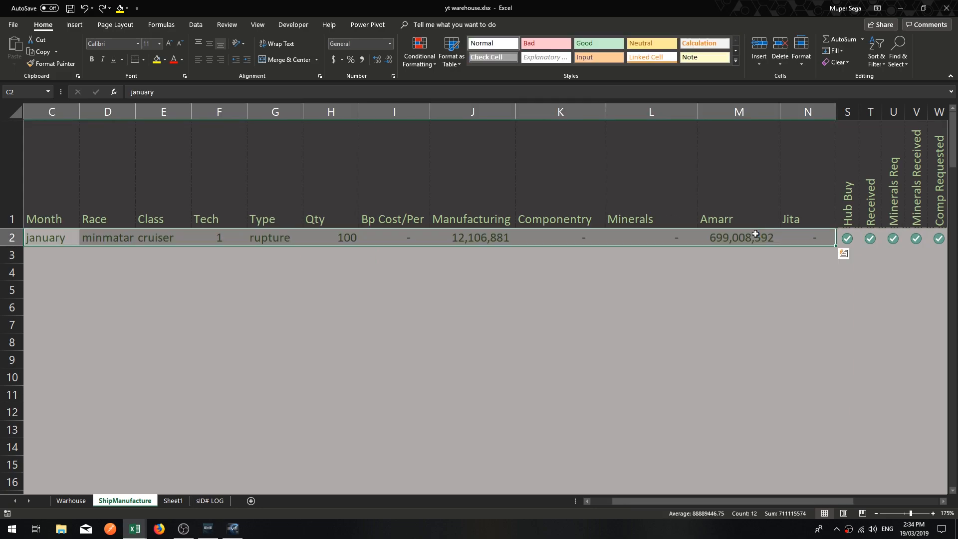
{"action": "key", "text": "Right"}
{"action": "key", "text": "Right"}
{"action": "key", "text": "Right"}
{"action": "key", "text": "Right"}
{"action": "key", "text": "Right"}
{"action": "key", "text": "Right"}
{"action": "key", "text": "Right"}
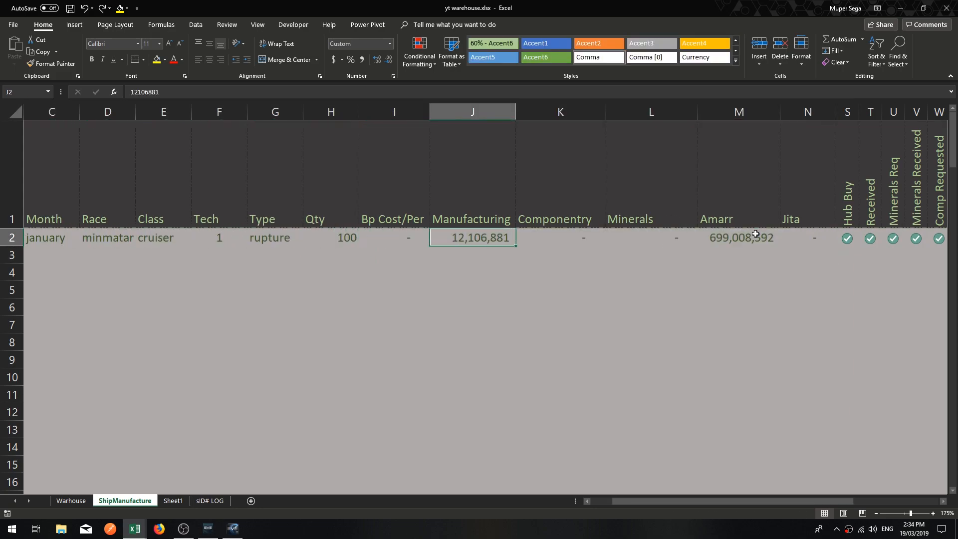
{"action": "key", "text": "Left"}
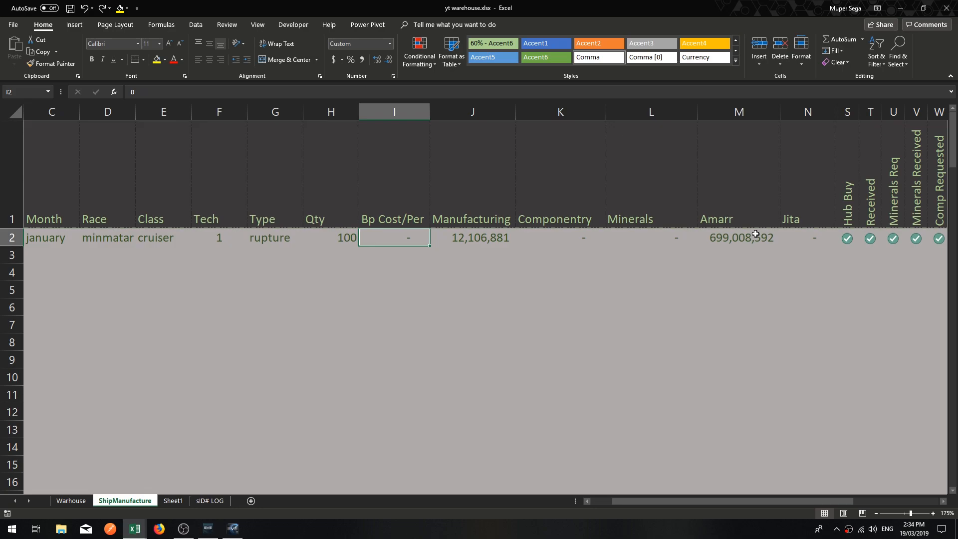
{"action": "key", "text": "ctrl+y"}
Clear the check marks in row 2 from Hub Buy through Comp Received, S2:X2.
{"action": "key", "text": "Right"}
{"action": "key", "text": "Right"}
{"action": "key", "text": "Right"}
{"action": "key", "text": "Right"}
{"action": "key", "text": "Right"}
{"action": "key", "text": "Right"}
{"action": "key", "text": "Right"}
{"action": "key", "text": "Right"}
{"action": "key", "text": "Right"}
{"action": "key", "text": "Right"}
{"action": "key", "text": "Right"}
{"action": "key", "text": "Right"}
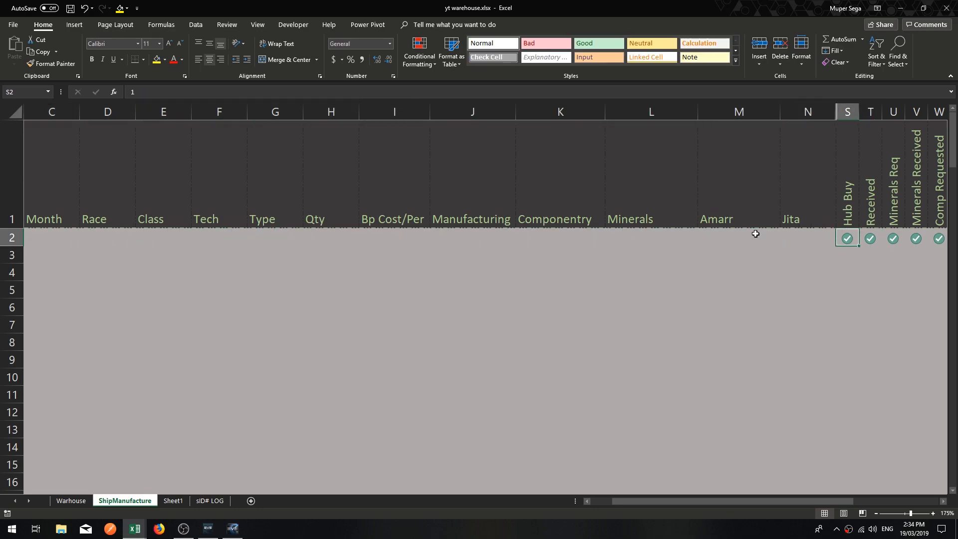
{"action": "key", "text": "Delete"}
{"action": "key", "text": "Right"}
{"action": "key", "text": "Delete"}
{"action": "key", "text": "Right"}
{"action": "key", "text": "Delete"}
{"action": "key", "text": "Right"}
{"action": "key", "text": "Delete"}
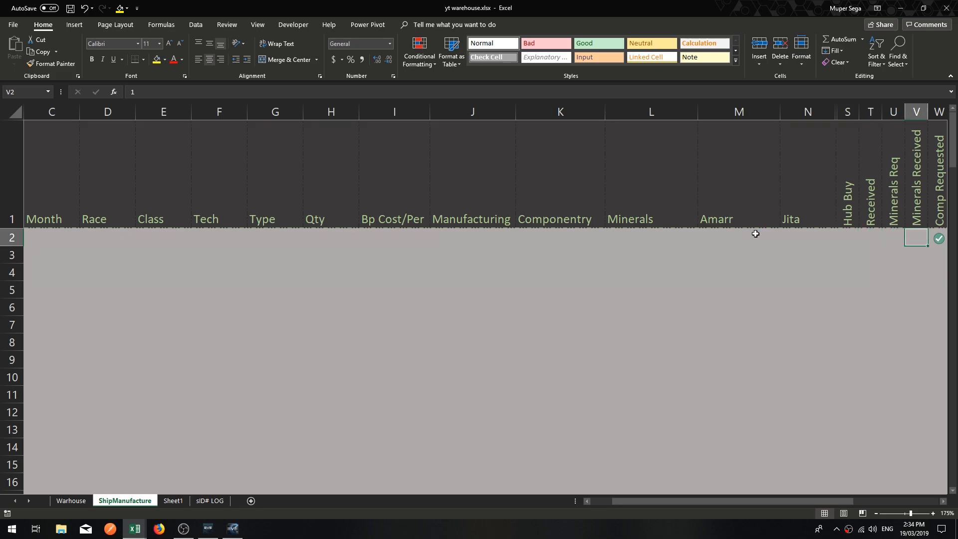
{"action": "key", "text": "Right"}
{"action": "key", "text": "Delete"}
Review the logged job's row 2 entries from Sid# through Recorded, AA2:AG2.
{"action": "key", "text": "Right"}
{"action": "key", "text": "Delete"}
{"action": "key", "text": "Right"}
{"action": "key", "text": "Right"}
{"action": "key", "text": "Right"}
{"action": "key", "text": "Right"}
{"action": "key", "text": "Left"}
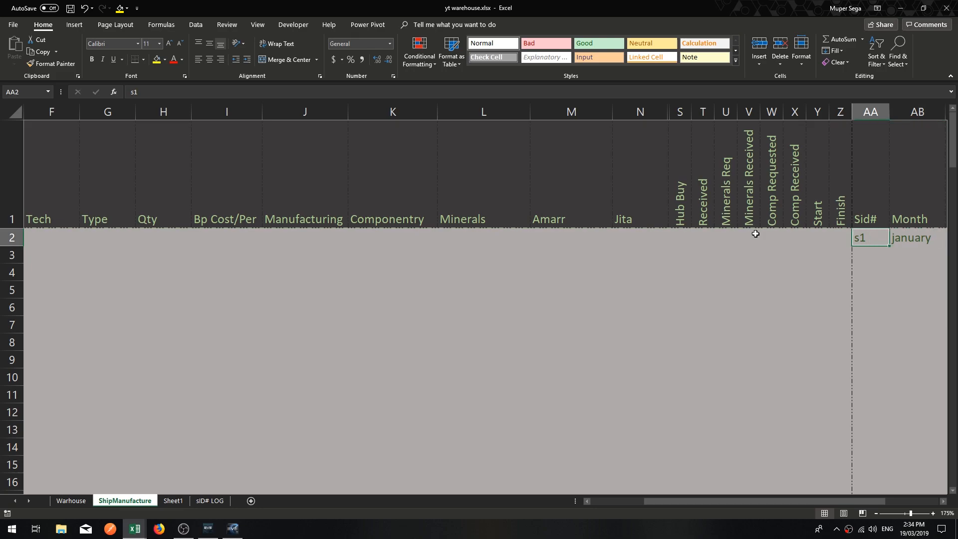
{"action": "key", "text": "Right"}
{"action": "key", "text": "Right"}
{"action": "key", "text": "Right"}
{"action": "key", "text": "Left"}
{"action": "key", "text": "Left"}
{"action": "key", "text": "Left"}
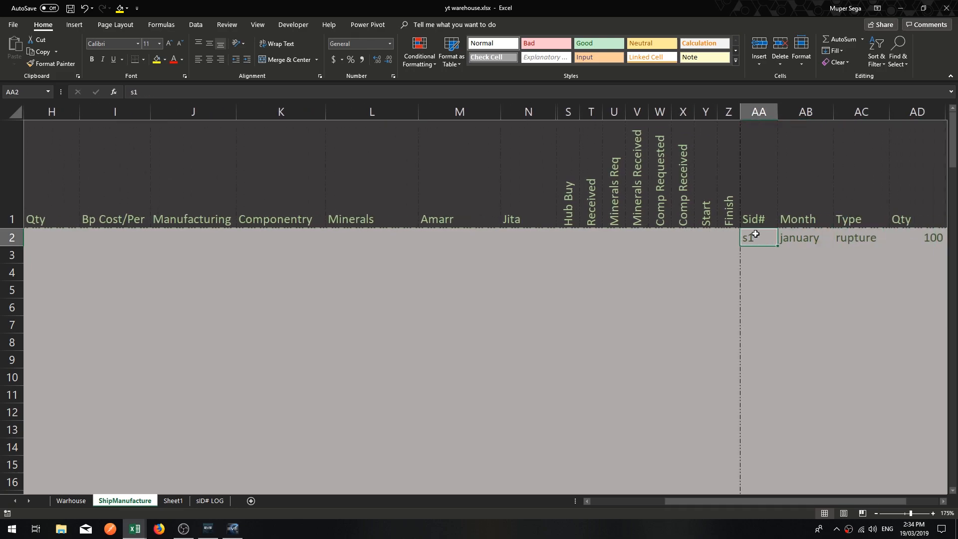
{"action": "key", "text": "Down"}
{"action": "key", "text": "Up"}
{"action": "key", "text": "Right"}
{"action": "key", "text": "Right"}
{"action": "key", "text": "Right"}
{"action": "key", "text": "Right"}
{"action": "key", "text": "Right"}
{"action": "key", "text": "Right"}
{"action": "key", "text": "Right"}
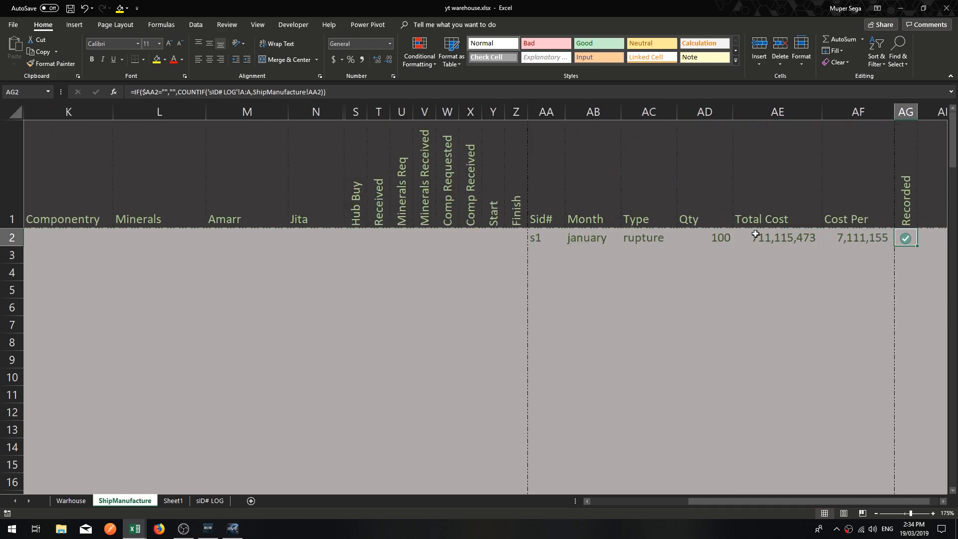
{"action": "key", "text": "Left"}
{"action": "key", "text": "Left"}
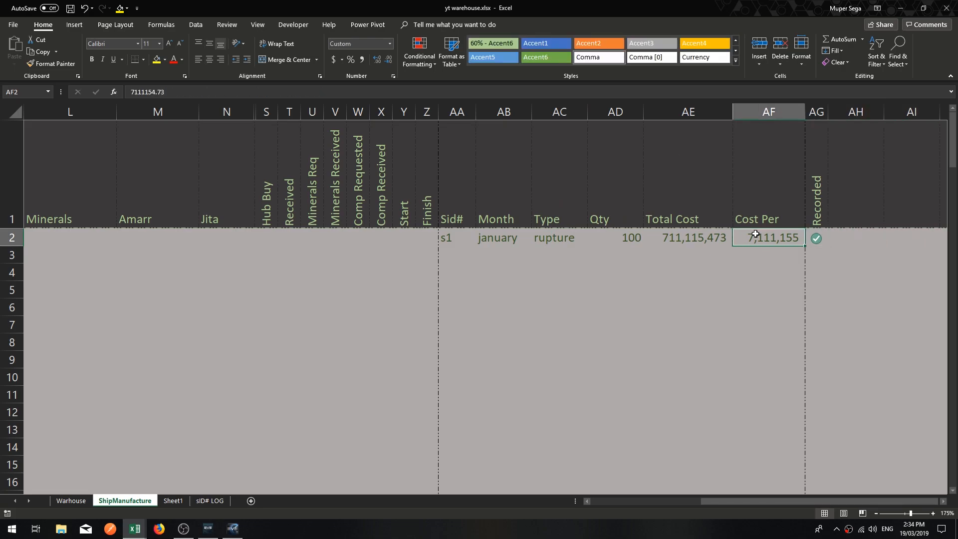
Clear the logged job's values from Sid# through Cost Per in AA2:AF2.
{"action": "left_click_drag", "start_coordinate": [443, 234], "coordinate": [791, 237]}
{"action": "key", "text": "Delete"}
{"action": "left_click_drag", "start_coordinate": [443, 252], "coordinate": [471, 259]}
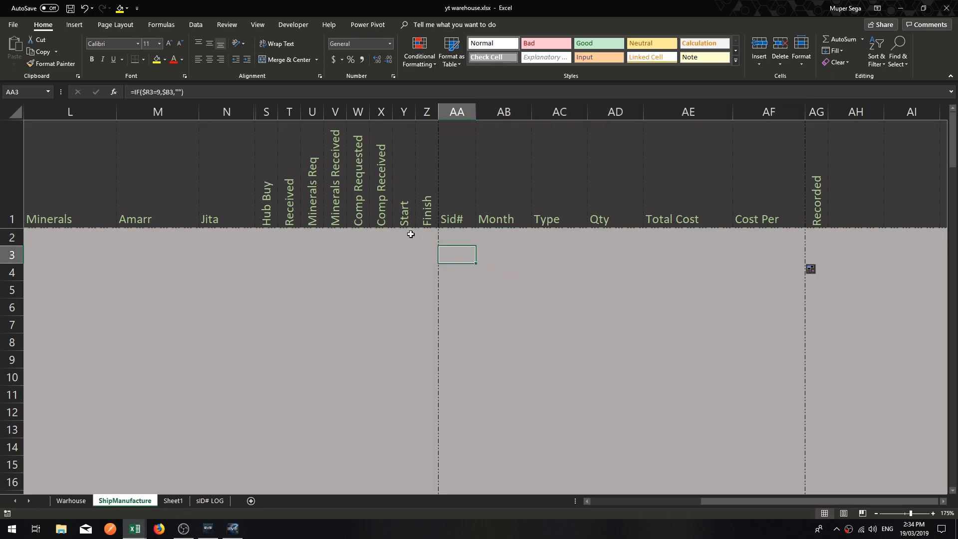
Enter 1 in each row 2 cell from Finish back through Hub Buy, then in Jita and Amarr.
{"action": "left_click", "coordinate": [411, 235]}
{"action": "key", "text": "Right"}
{"action": "type", "text": "1"}
{"action": "key", "text": "Left"}
{"action": "type", "text": "1"}
{"action": "key", "text": "Left"}
{"action": "type", "text": "1"}
{"action": "key", "text": "Left"}
{"action": "key", "text": "1"}
{"action": "key", "text": "Left"}
{"action": "key", "text": "1"}
{"action": "key", "text": "Left"}
{"action": "key", "text": "1"}
{"action": "key", "text": "Left"}
{"action": "key", "text": "1"}
{"action": "key", "text": "Left"}
{"action": "key", "text": "1"}
Clear the 1s from Amarr through Finish in row 2, M2:Z2.
{"action": "key", "text": "Left"}
{"action": "type", "text": "1"}
{"action": "key", "text": "Left"}
{"action": "type", "text": "1"}
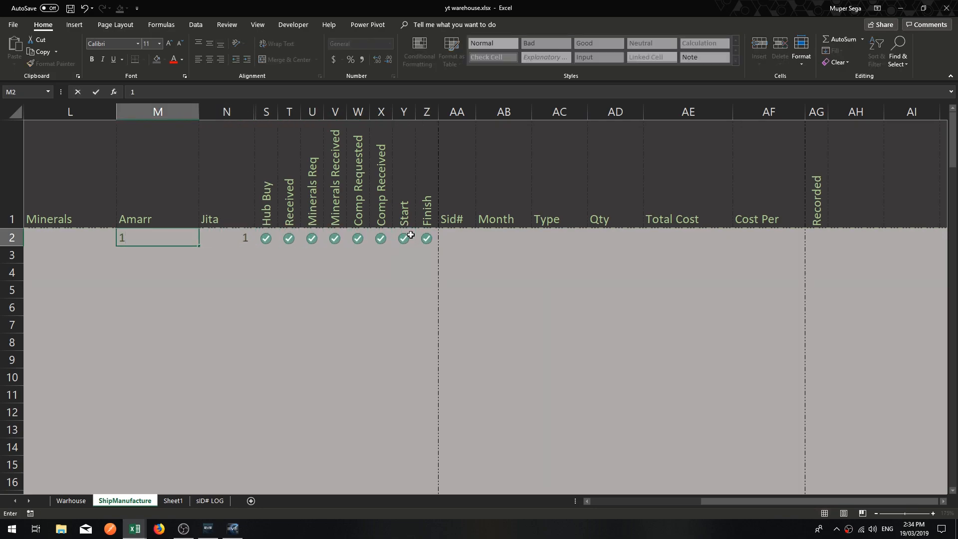
{"action": "key", "text": "Right"}
{"action": "key", "text": "Right"}
{"action": "key", "text": "Right"}
{"action": "key", "text": "Right"}
{"action": "key", "text": "Right"}
{"action": "key", "text": "Right"}
{"action": "key", "text": "Right"}
{"action": "key", "text": "Left"}
{"action": "key", "text": "Left"}
{"action": "left_click_drag", "start_coordinate": [428, 240], "coordinate": [192, 241]}
{"action": "key", "text": "Delete"}
{"action": "left_click", "coordinate": [696, 214]}
{"action": "left_click", "coordinate": [829, 232]}
{"action": "key", "text": "Left"}
{"action": "left_click_drag", "start_coordinate": [743, 501], "coordinate": [644, 501]}
{"action": "left_click", "coordinate": [529, 378]}
{"action": "left_click", "coordinate": [42, 238]}
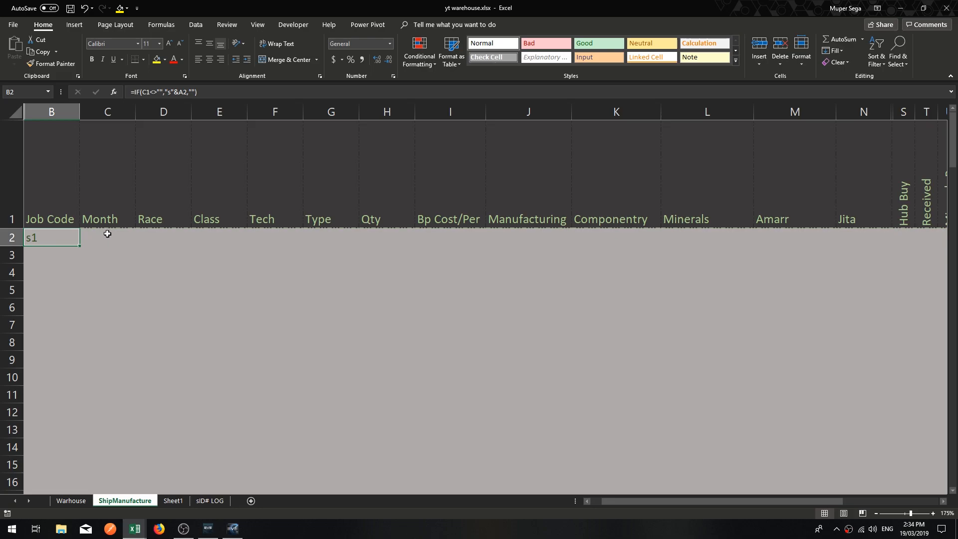
{"action": "left_click", "coordinate": [108, 237]}
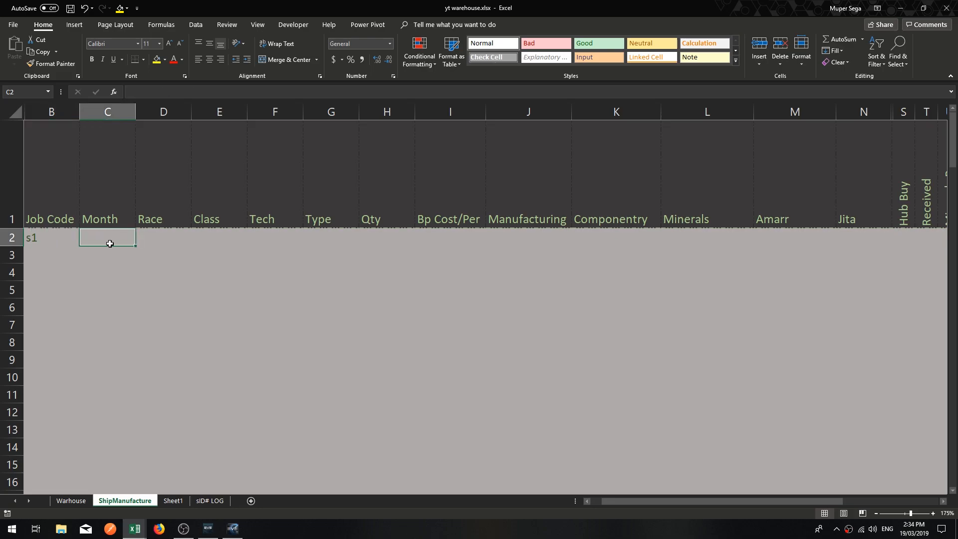
Add a new worksheet named lists and place it after the sID# LOG sheet.
{"action": "left_click", "coordinate": [251, 501]}
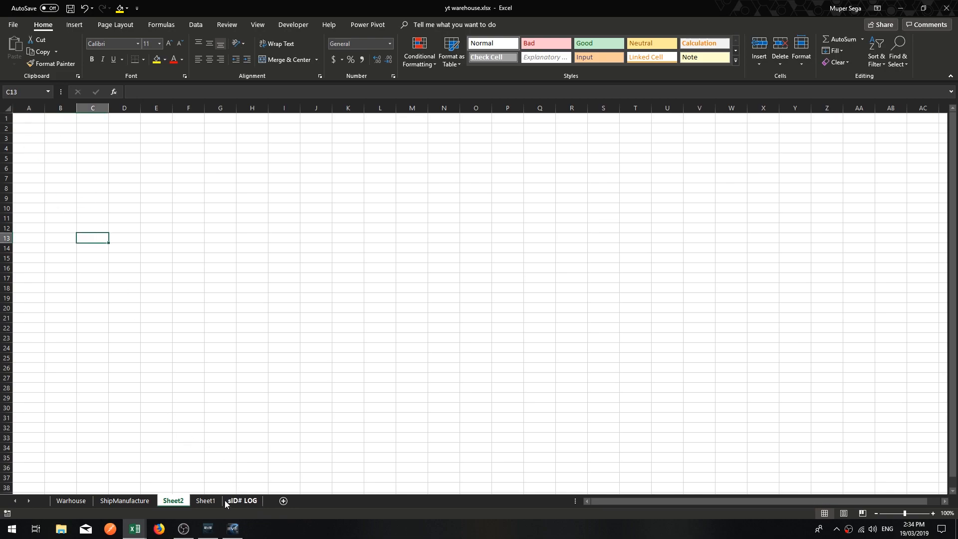
{"action": "double_click", "coordinate": [183, 501]}
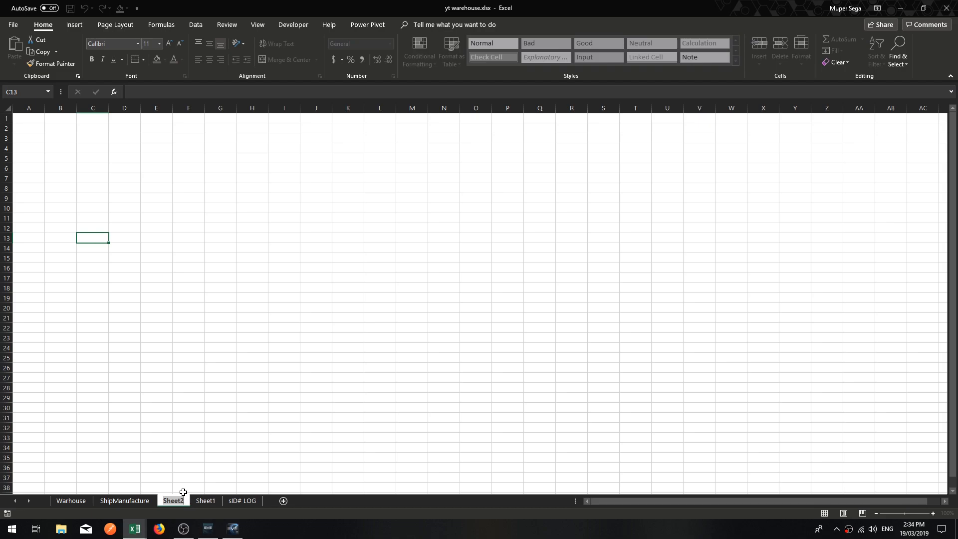
{"action": "key", "text": "BackSpace"}
{"action": "type", "text": "lists"}
{"action": "key", "text": "Return"}
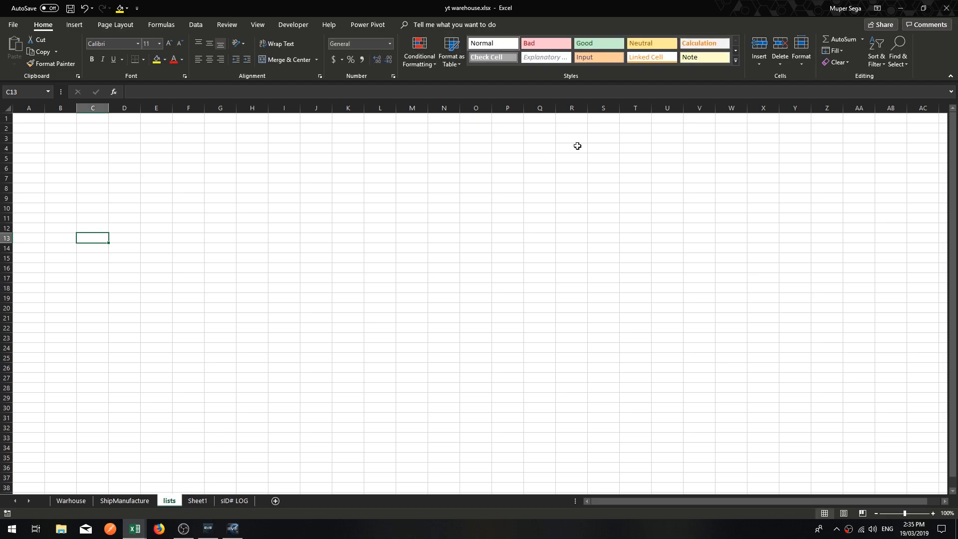
{"action": "left_click_drag", "start_coordinate": [213, 504], "coordinate": [261, 504]}
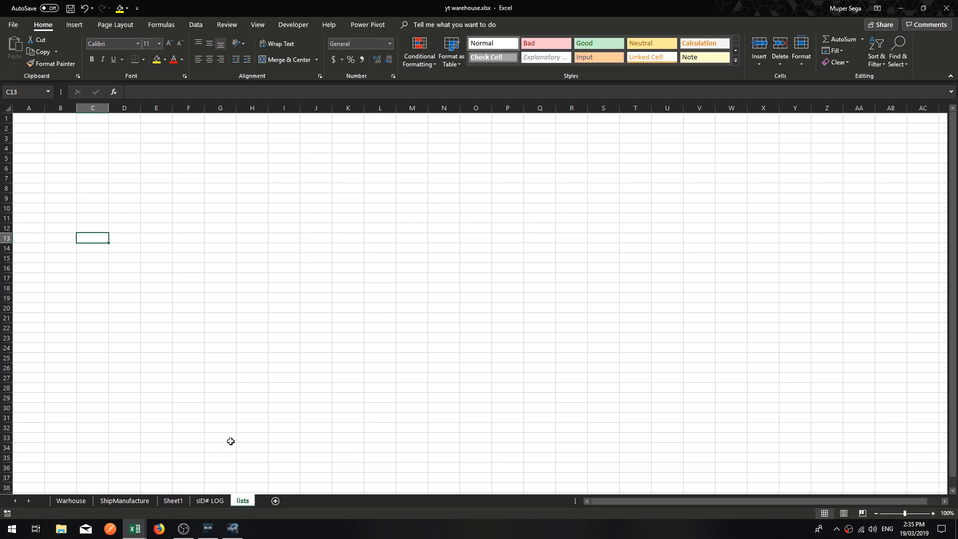
Enter the heading Month in cell A1 of the lists sheet.
{"action": "left_click", "coordinate": [119, 238]}
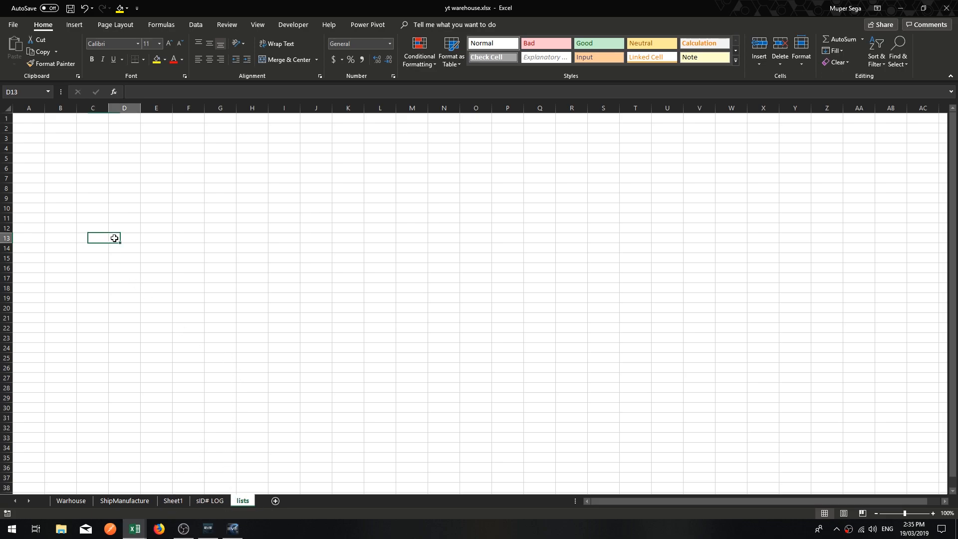
{"action": "left_click", "coordinate": [32, 117]}
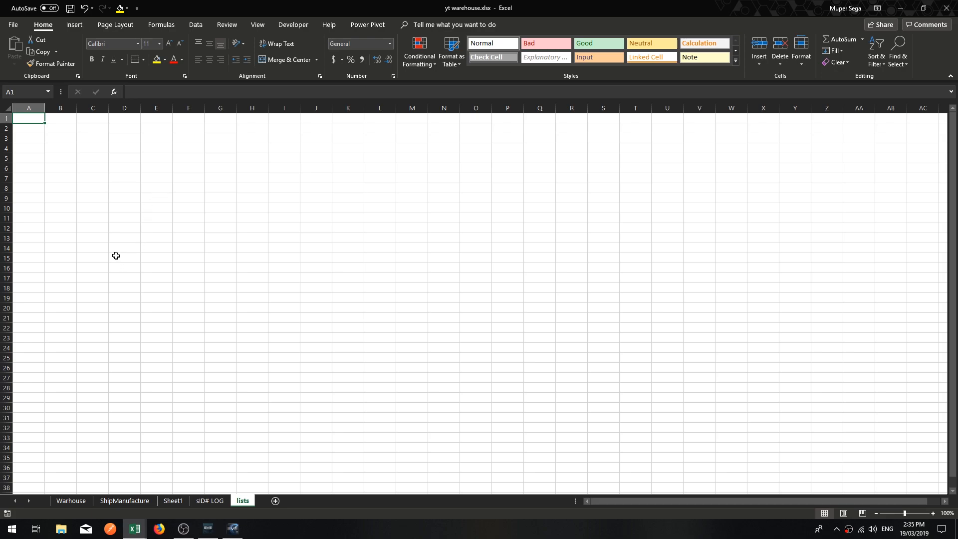
{"action": "left_click", "coordinate": [113, 221]}
{"action": "scroll", "coordinate": [107, 190], "scroll_direction": "up", "scroll_amount": 6, "text": "ctrl"}
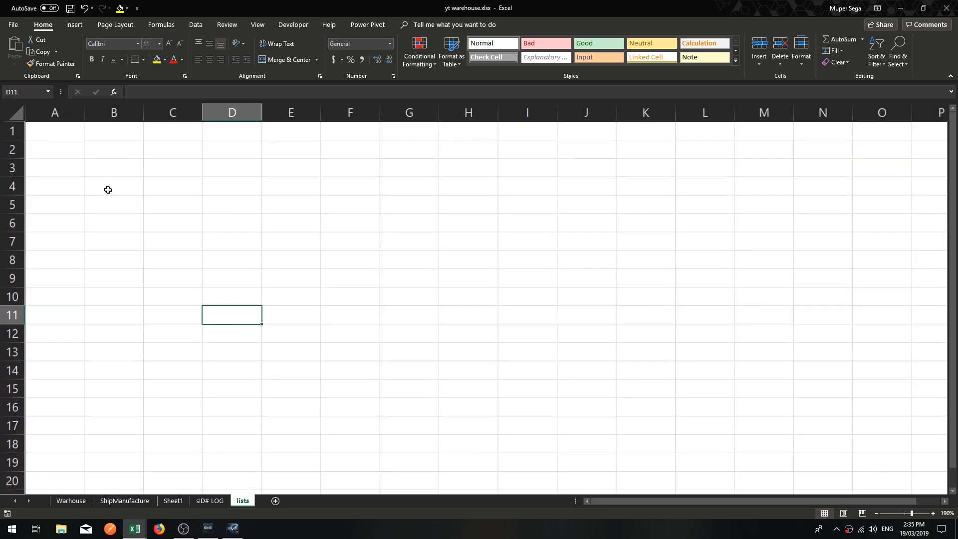
{"action": "scroll", "coordinate": [107, 190], "scroll_direction": "up", "scroll_amount": 3, "text": "ctrl"}
{"action": "key", "text": "ctrl+Home"}
{"action": "type", "text": "Month"}
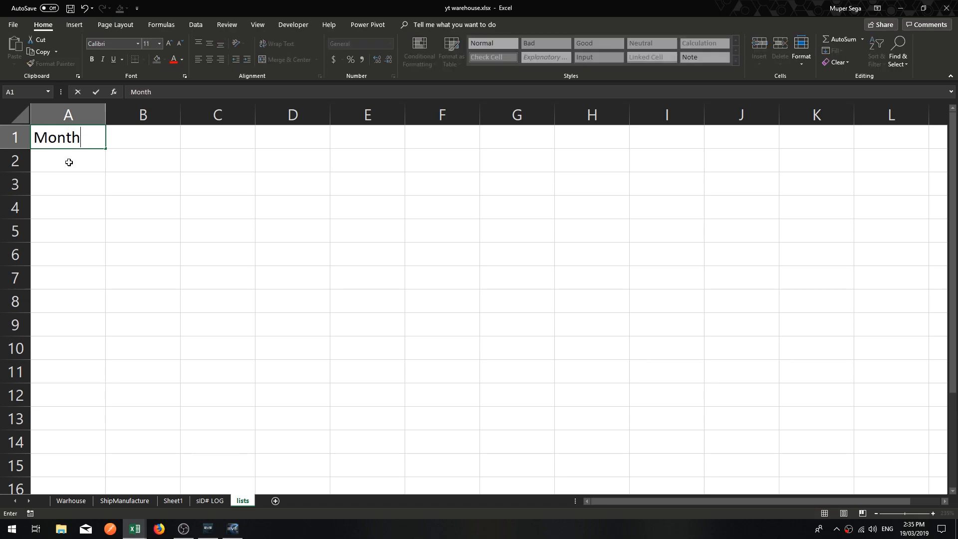
{"action": "key", "text": "Return"}
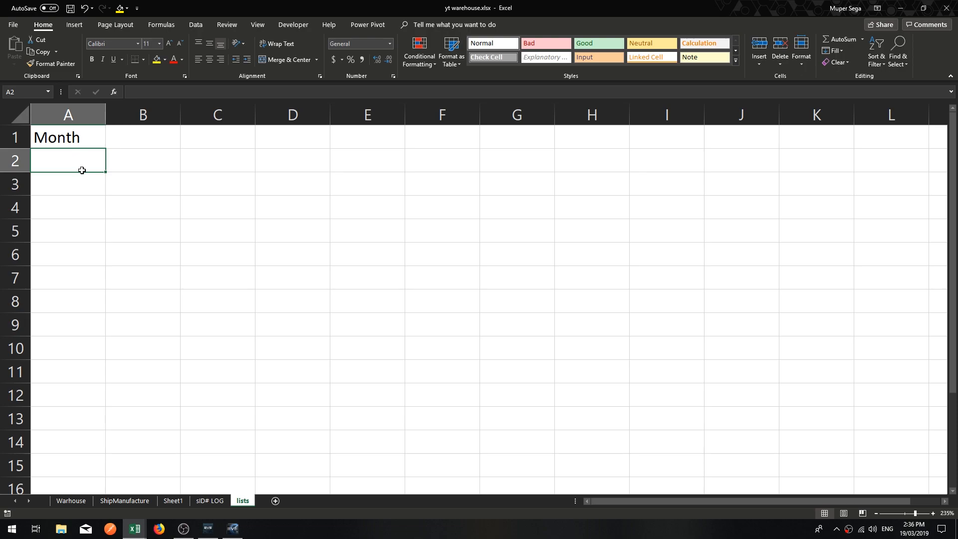
Fill A2:A13 with the months January through December and widen column A to fit them.
{"action": "type", "text": "January"}
{"action": "key", "text": "Return"}
{"action": "type", "text": "F"}
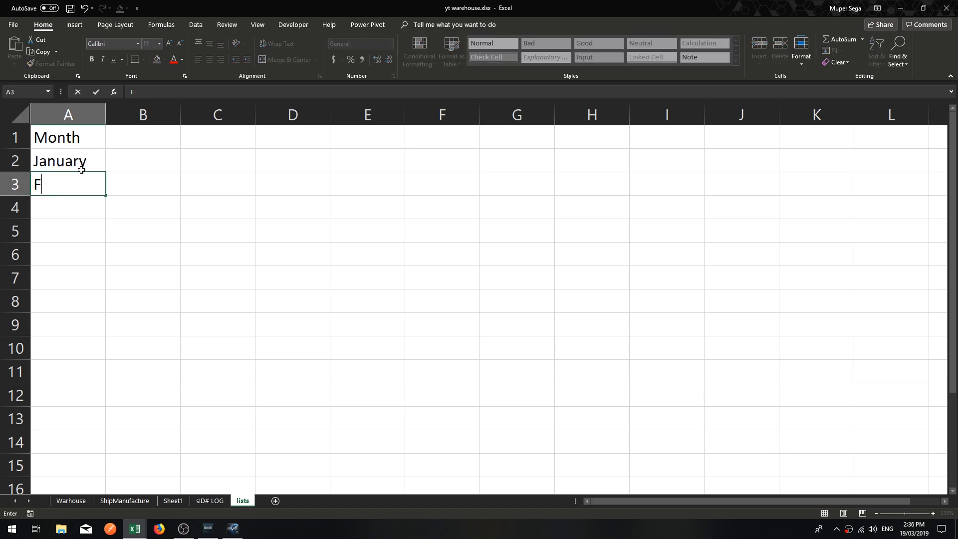
{"action": "type", "text": "ebruary"}
{"action": "key", "text": "Return"}
{"action": "left_click_drag", "start_coordinate": [81, 170], "coordinate": [83, 442]}
{"action": "left_click", "coordinate": [215, 303]}
{"action": "left_click", "coordinate": [81, 395]}
{"action": "left_click_drag", "start_coordinate": [106, 115], "coordinate": [154, 114]}
{"action": "key", "text": "ctrl+Home"}
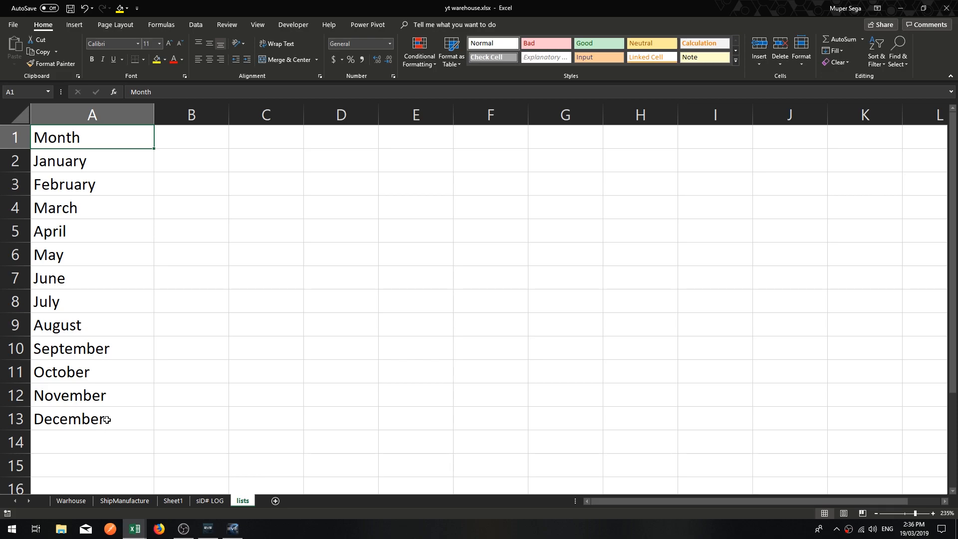
Define the workbook-scope name Months for the range A1:A13 on the lists sheet.
{"action": "left_click_drag", "start_coordinate": [106, 419], "coordinate": [105, 143]}
{"action": "left_click", "coordinate": [167, 25]}
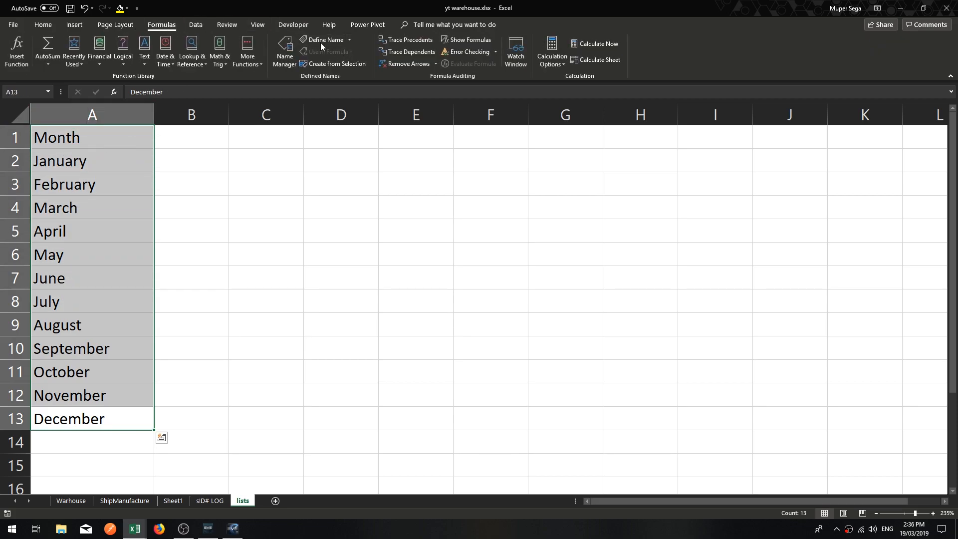
{"action": "left_click", "coordinate": [321, 40]}
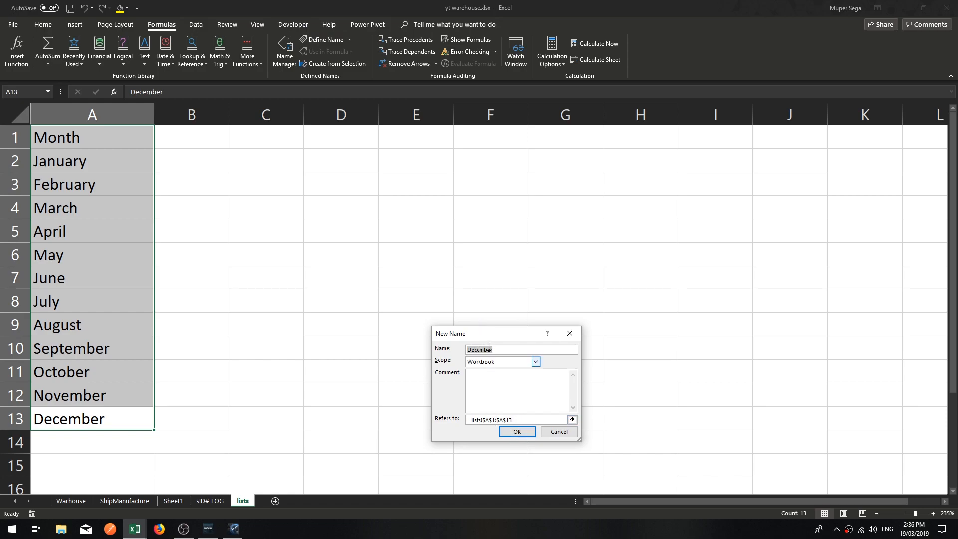
{"action": "left_click_drag", "start_coordinate": [498, 336], "coordinate": [434, 144]}
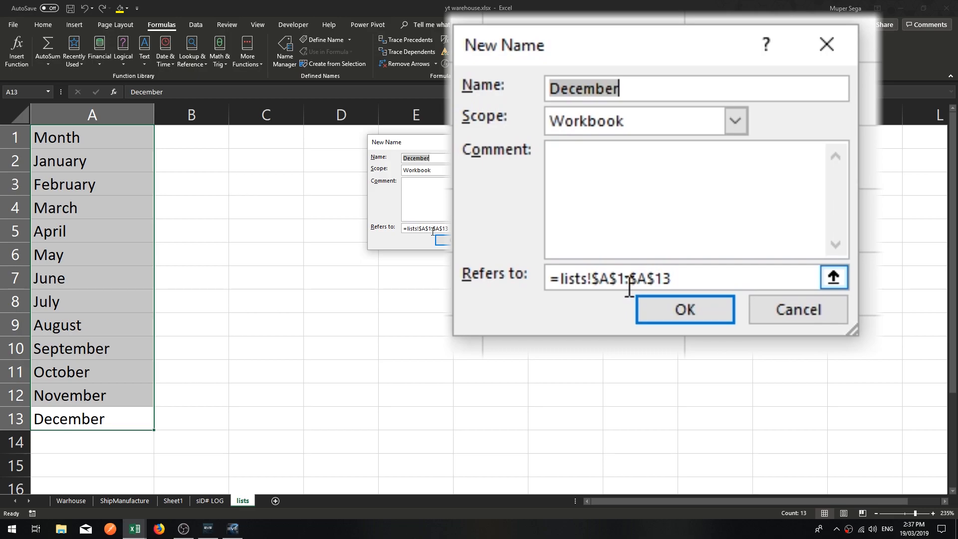
{"action": "left_click_drag", "start_coordinate": [623, 92], "coordinate": [541, 85]}
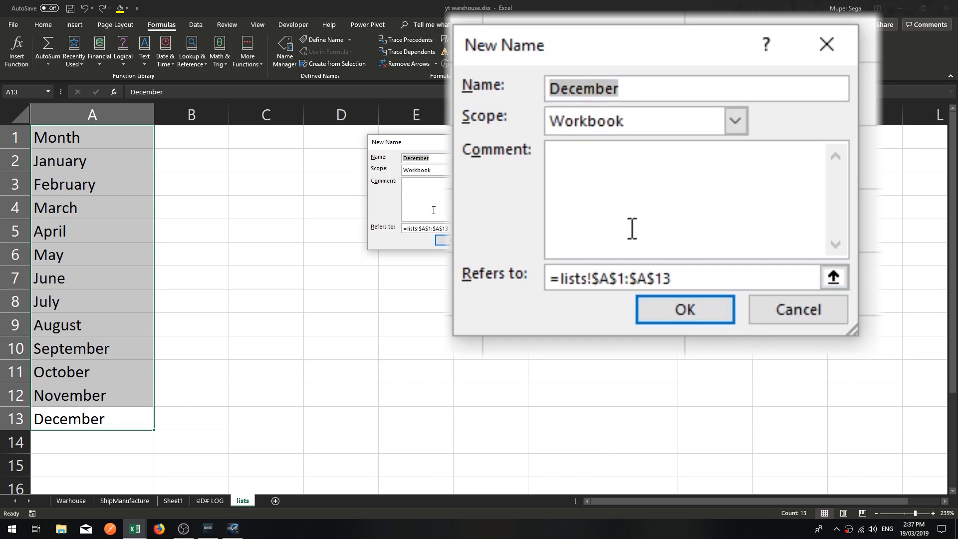
{"action": "type", "text": "Months"}
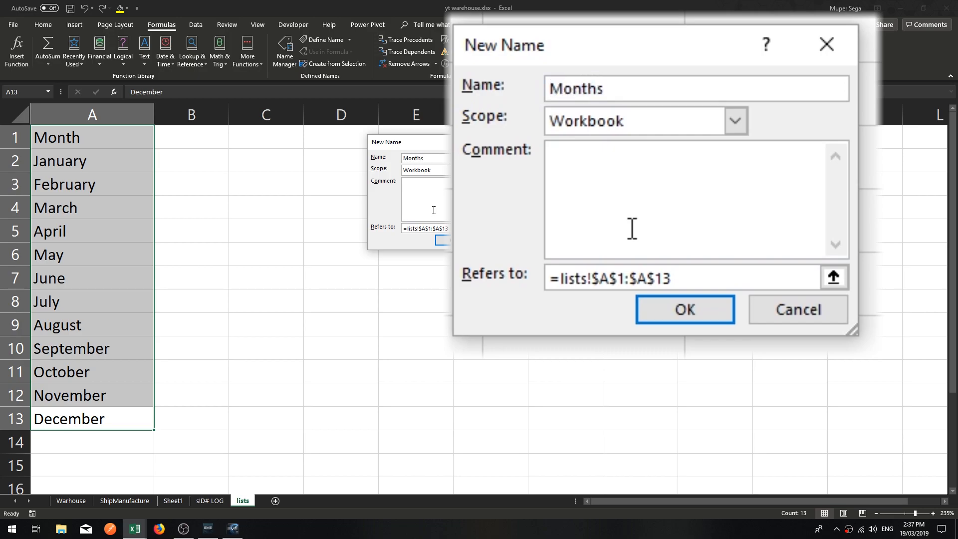
{"action": "key", "text": "Return"}
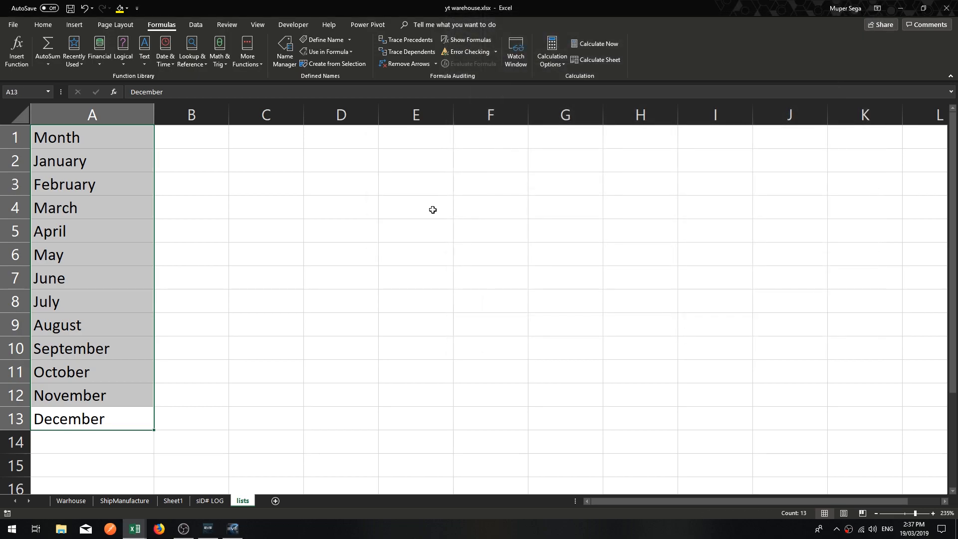
Check the contents and reference of the Months name in the Name Manager.
{"action": "left_click", "coordinate": [233, 253]}
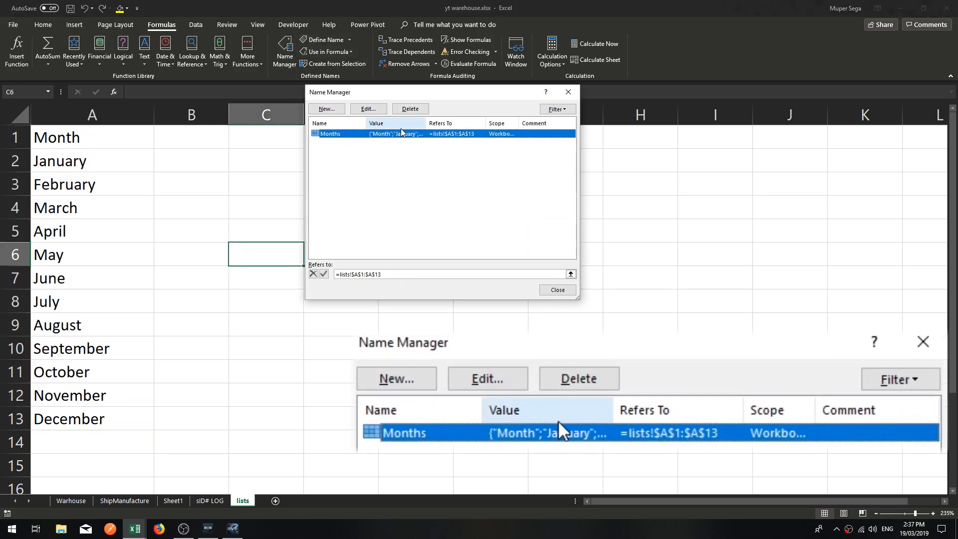
{"action": "left_click_drag", "start_coordinate": [426, 123], "coordinate": [529, 110]}
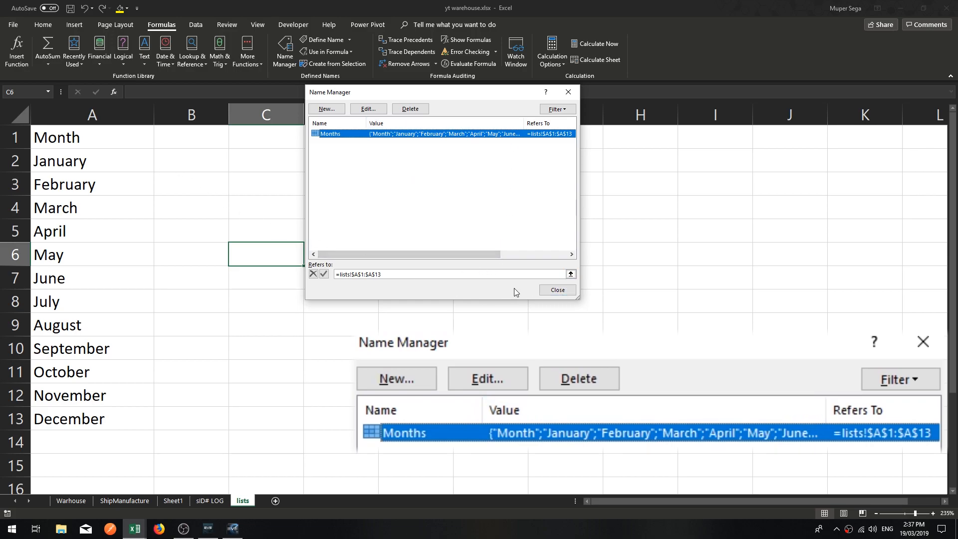
{"action": "left_click", "coordinate": [557, 290]}
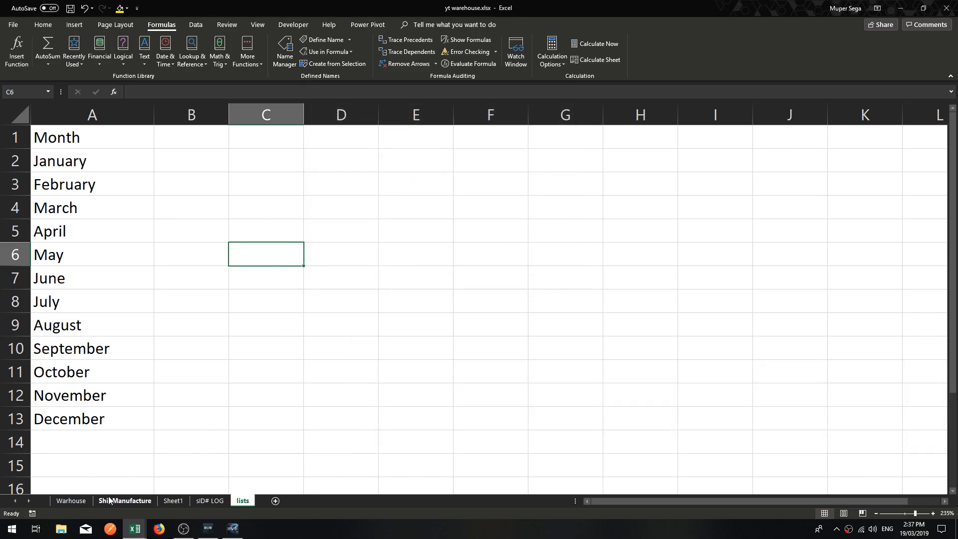
Compare the Month cell C2 on ShipManufacture with its source range A1:A13 on the lists sheet.
{"action": "left_click", "coordinate": [125, 500]}
{"action": "left_click", "coordinate": [94, 321]}
{"action": "left_click", "coordinate": [107, 232]}
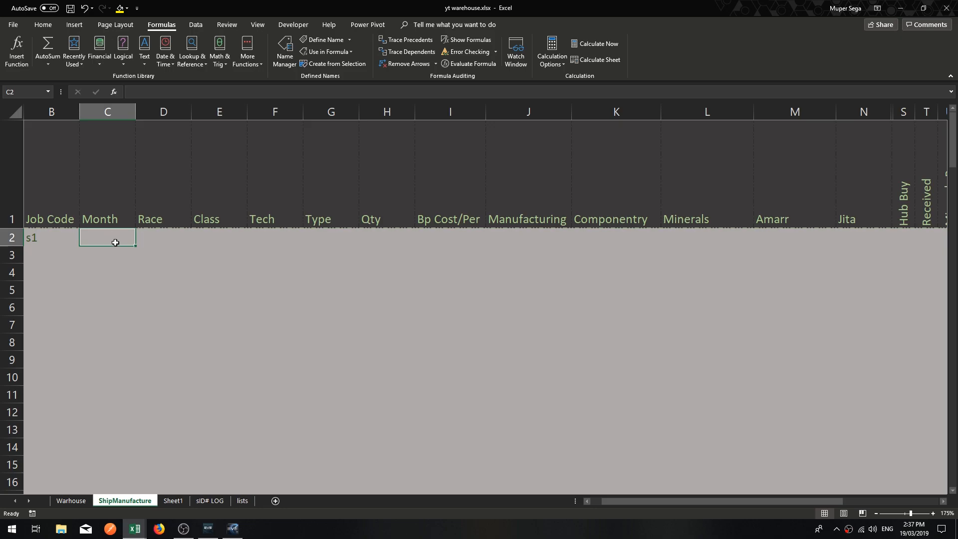
{"action": "left_click", "coordinate": [241, 504]}
{"action": "left_click_drag", "start_coordinate": [108, 132], "coordinate": [70, 421]}
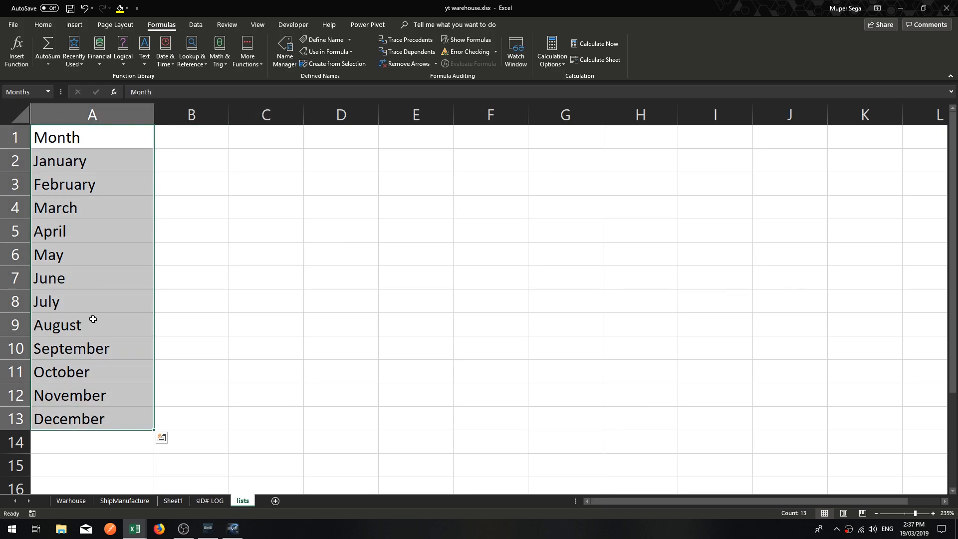
Add a List data validation with source =months to the Month cell C2 on the ShipManufacture sheet.
{"action": "left_click", "coordinate": [124, 500]}
{"action": "left_click", "coordinate": [313, 310]}
{"action": "left_click", "coordinate": [107, 240]}
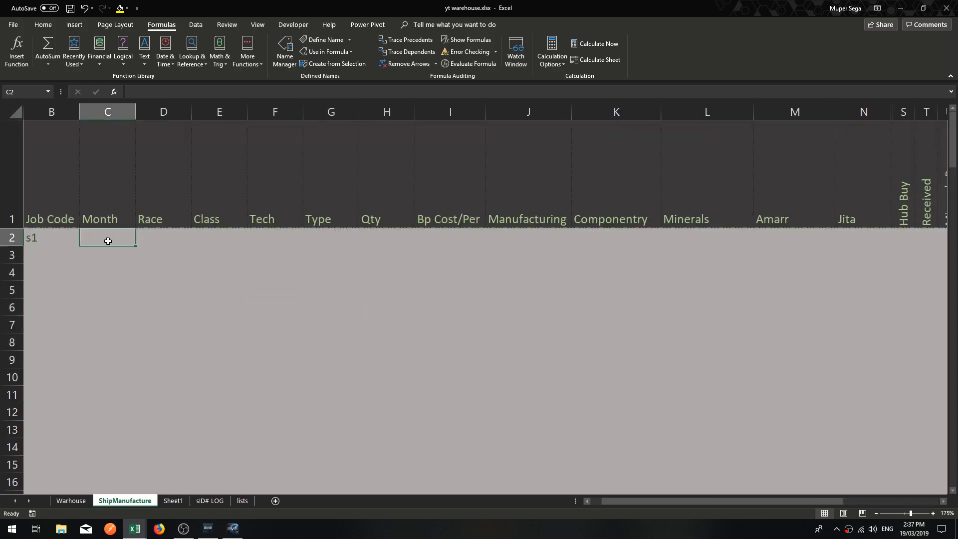
{"action": "left_click", "coordinate": [43, 25]}
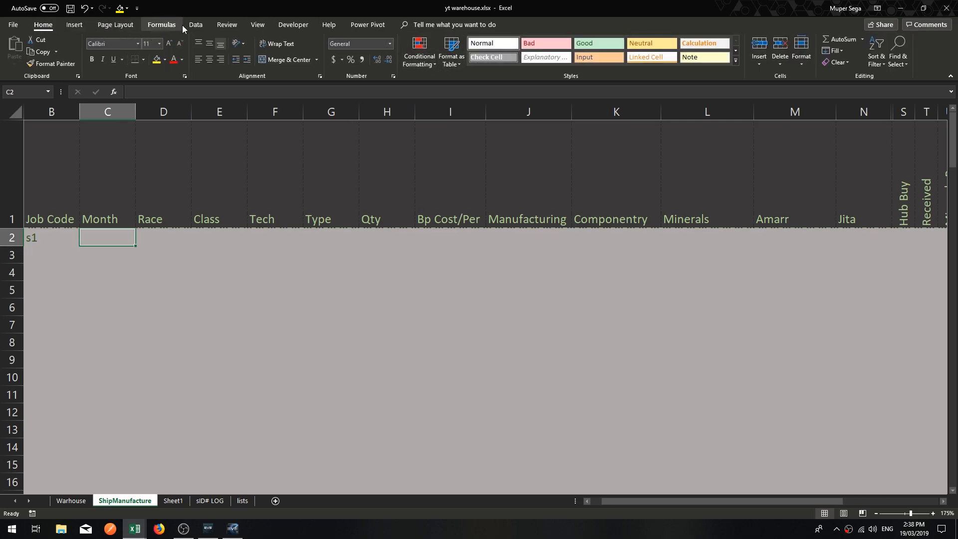
{"action": "left_click", "coordinate": [195, 24]}
{"action": "left_click", "coordinate": [580, 68]}
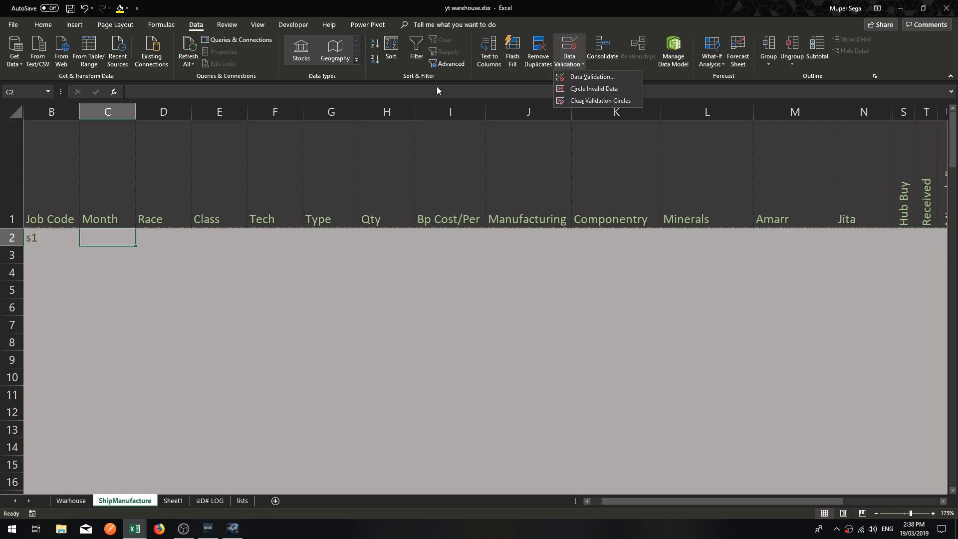
{"action": "left_click", "coordinate": [586, 77]}
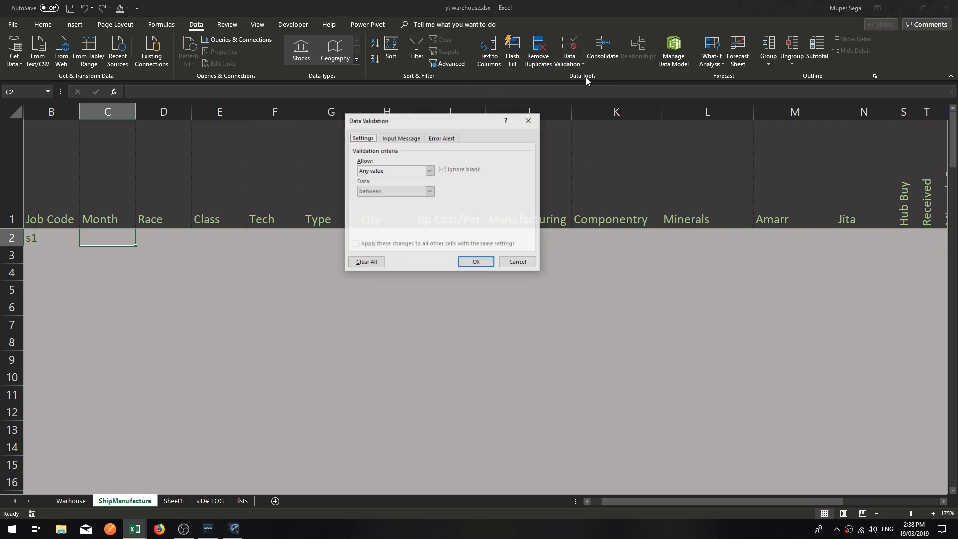
{"action": "left_click", "coordinate": [396, 172]}
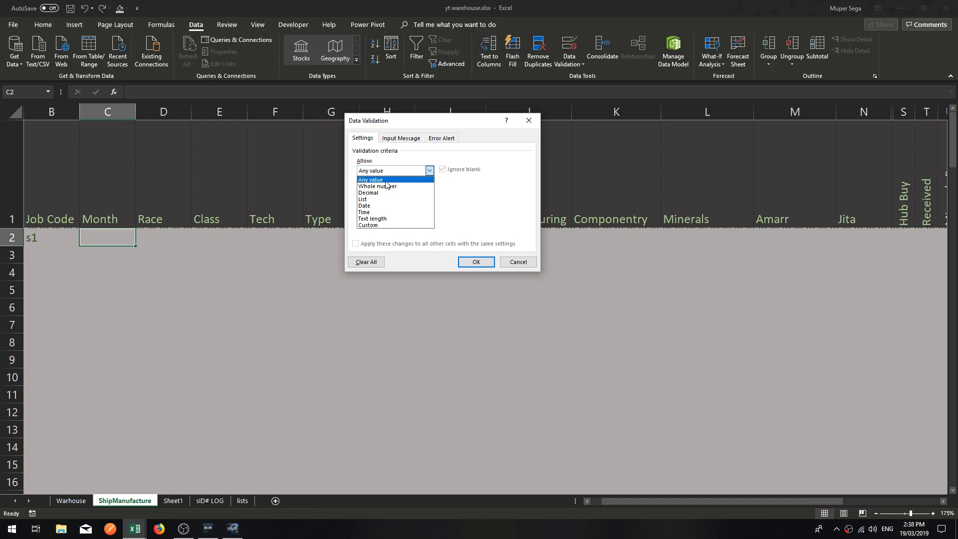
{"action": "left_click", "coordinate": [370, 200]}
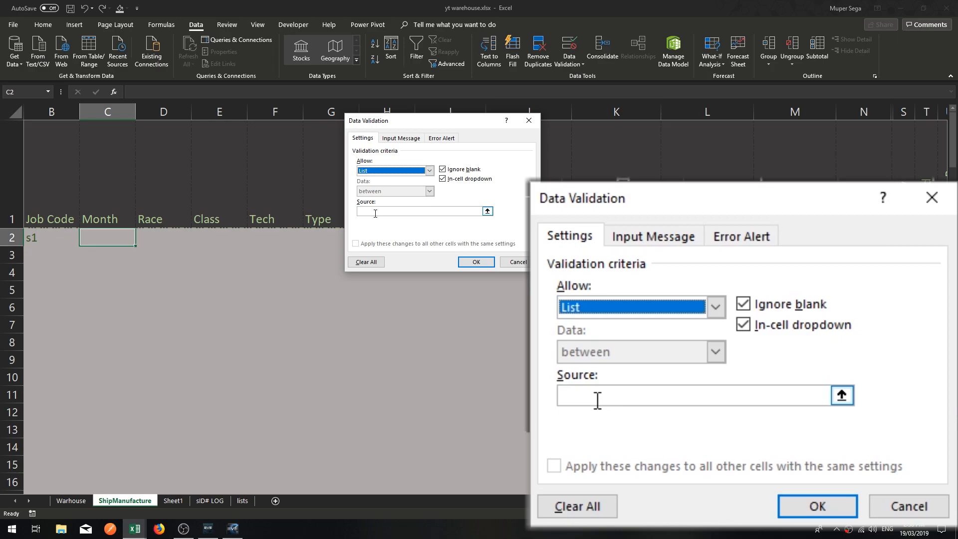
{"action": "left_click", "coordinate": [375, 213]}
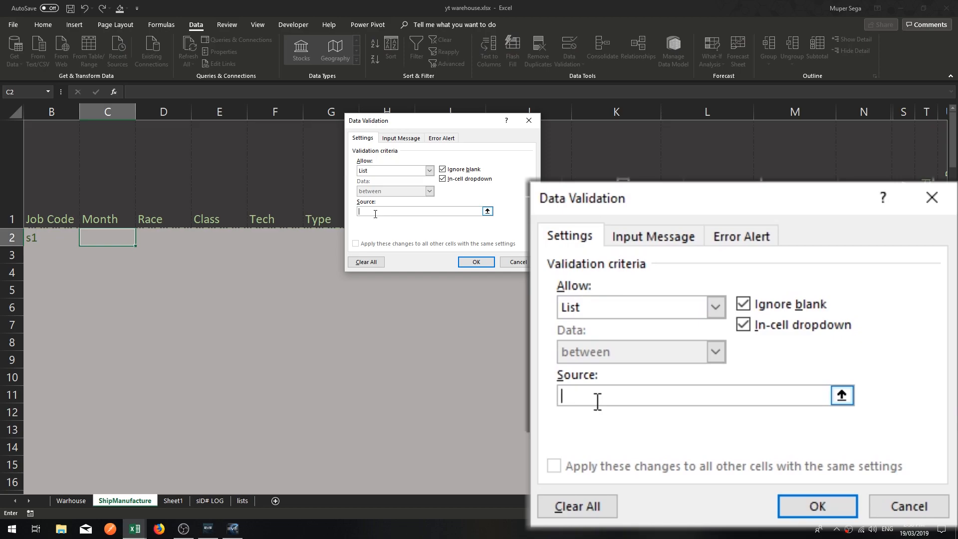
{"action": "type", "text": "=months"}
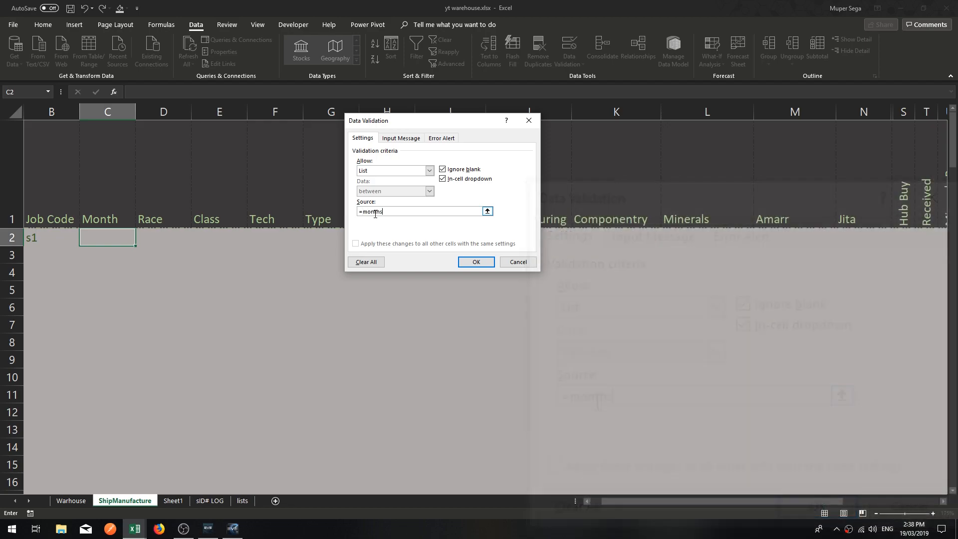
{"action": "key", "text": "Return"}
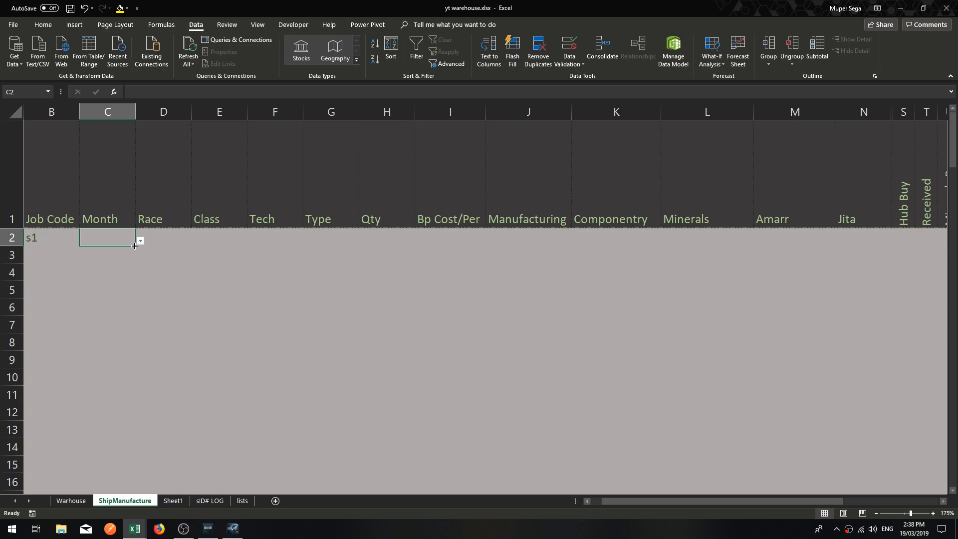
Try the drop-down in C2 by choosing its Month entry, then clear the cell.
{"action": "left_click", "coordinate": [140, 241]}
{"action": "mouse_move", "coordinate": [136, 275]}
{"action": "left_mouse_down"}
{"action": "mouse_move", "coordinate": [136, 304]}
{"action": "mouse_move", "coordinate": [135, 282]}
{"action": "left_mouse_up"}
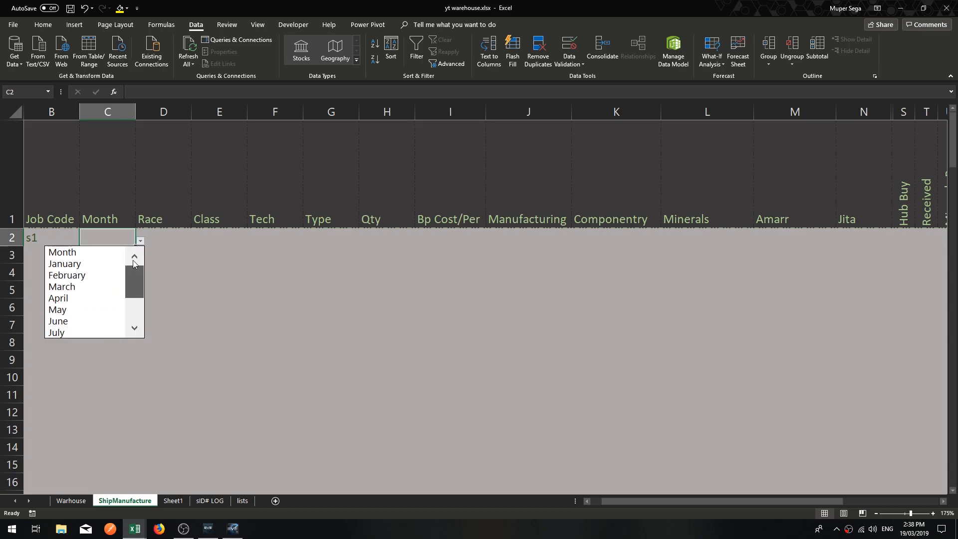
{"action": "left_click", "coordinate": [76, 253]}
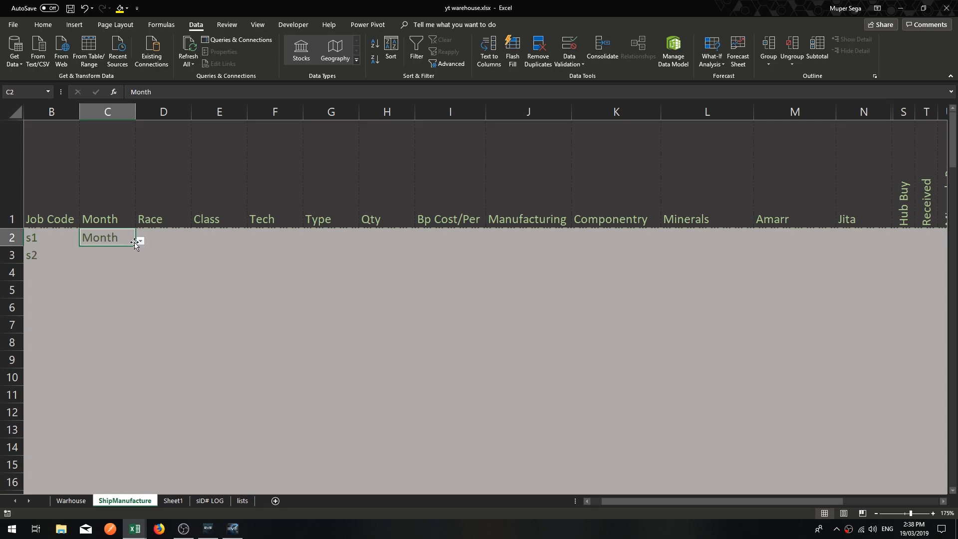
{"action": "left_click", "coordinate": [146, 285]}
{"action": "left_click", "coordinate": [126, 241]}
{"action": "key", "text": "Delete"}
{"action": "left_click", "coordinate": [567, 51]}
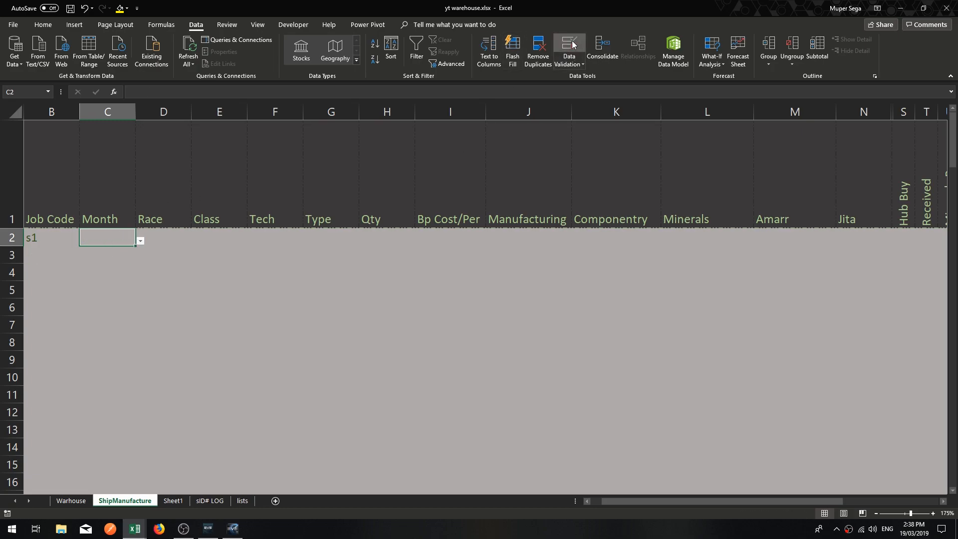
{"action": "left_click", "coordinate": [400, 211]}
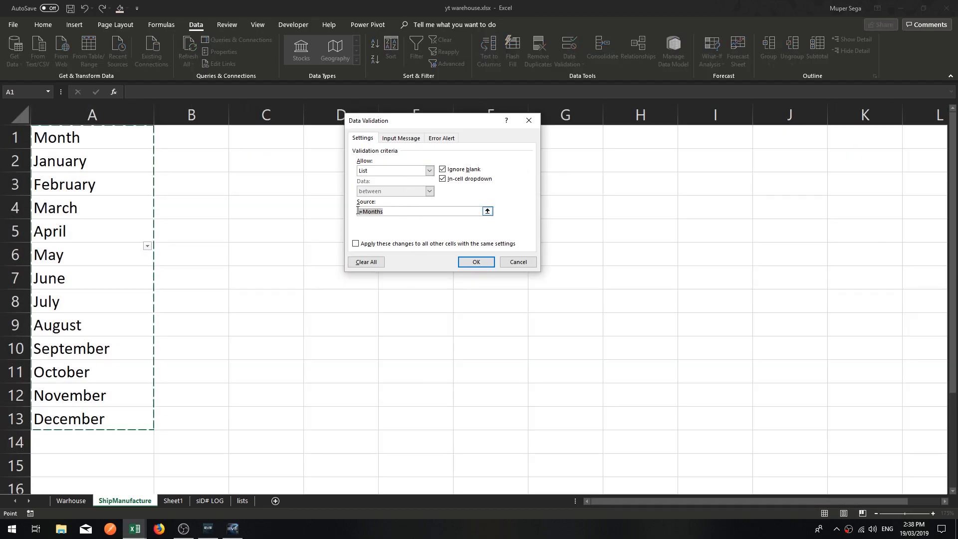
{"action": "left_click", "coordinate": [476, 262]}
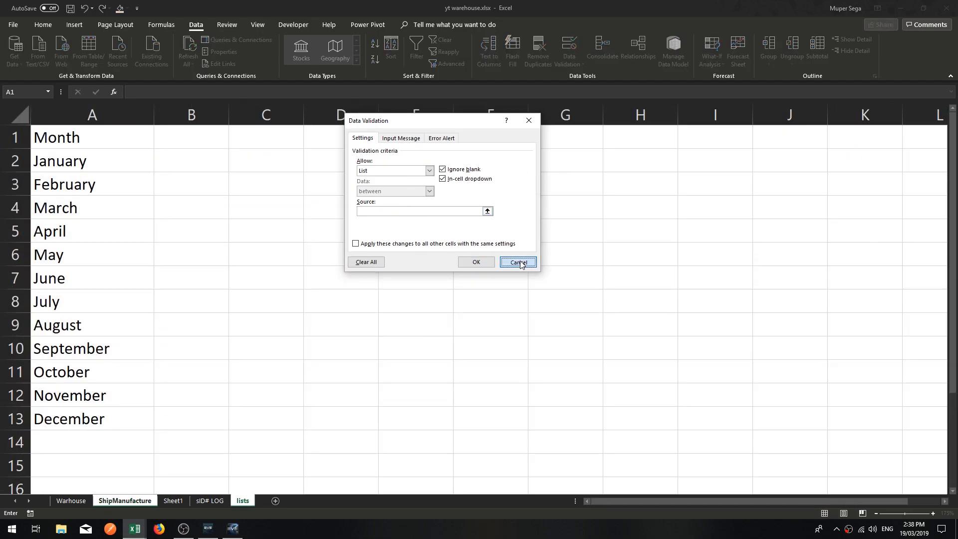
{"action": "left_click", "coordinate": [132, 355]}
Remove the list validation from C2 by allowing any value.
{"action": "left_click", "coordinate": [111, 236]}
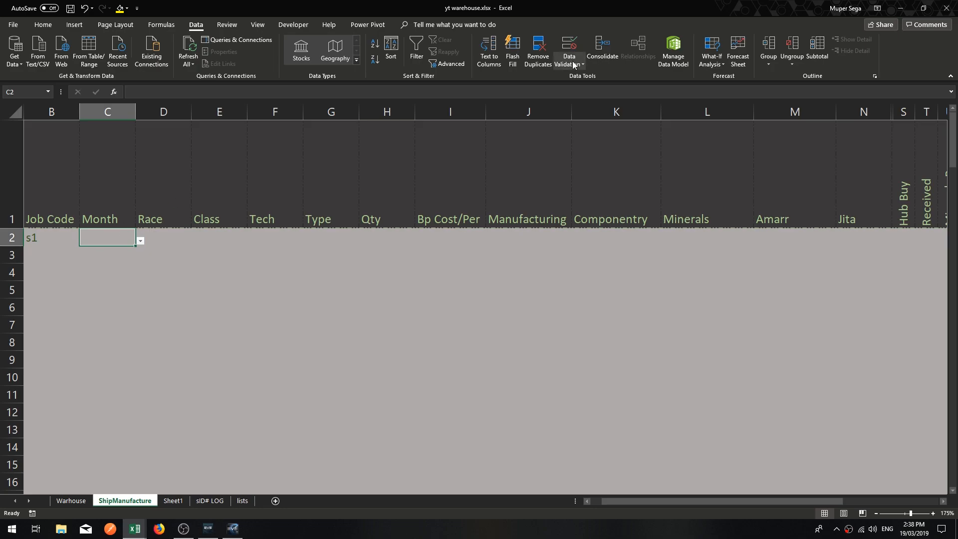
{"action": "left_click", "coordinate": [580, 62]}
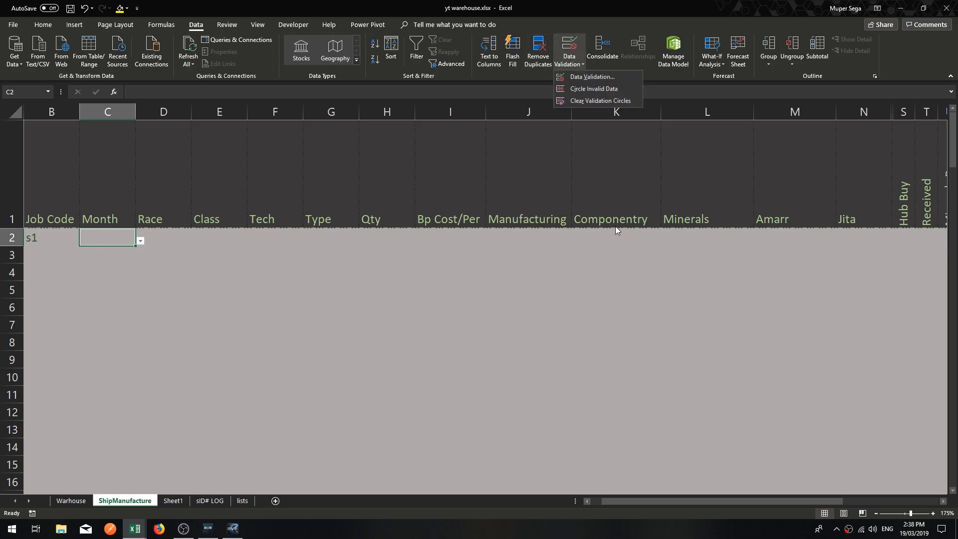
{"action": "left_click", "coordinate": [588, 77]}
{"action": "left_click", "coordinate": [400, 171]}
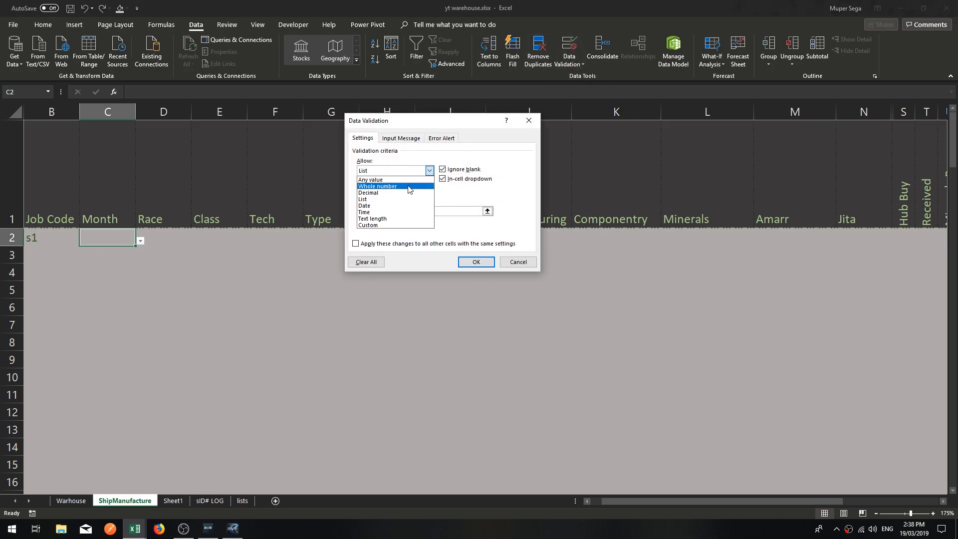
{"action": "left_click", "coordinate": [381, 180]}
{"action": "left_click", "coordinate": [476, 262]}
{"action": "left_click", "coordinate": [353, 343]}
Add a List data validation to C2 with its source pasted from the defined name Months.
{"action": "left_click", "coordinate": [97, 239]}
{"action": "left_click", "coordinate": [569, 63]}
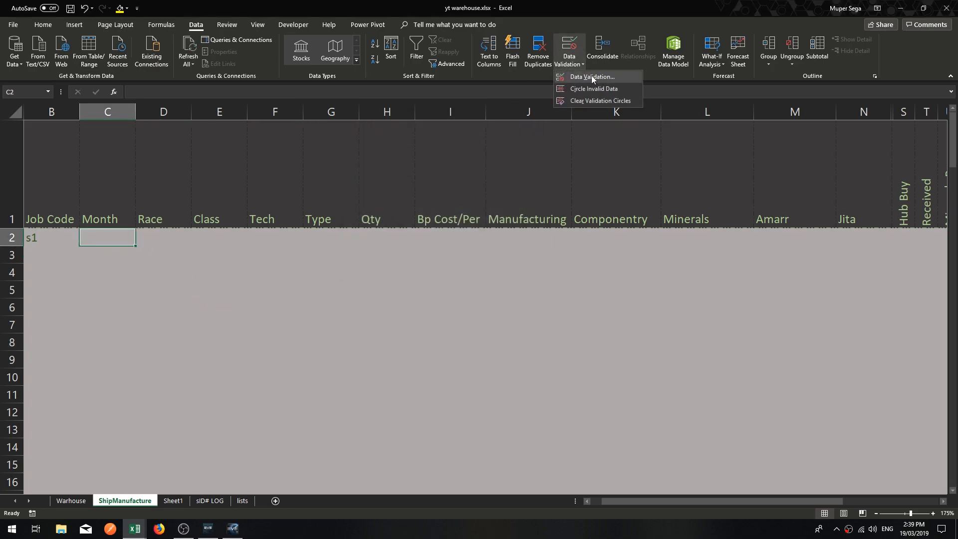
{"action": "left_click", "coordinate": [611, 73]}
{"action": "left_click", "coordinate": [395, 171]}
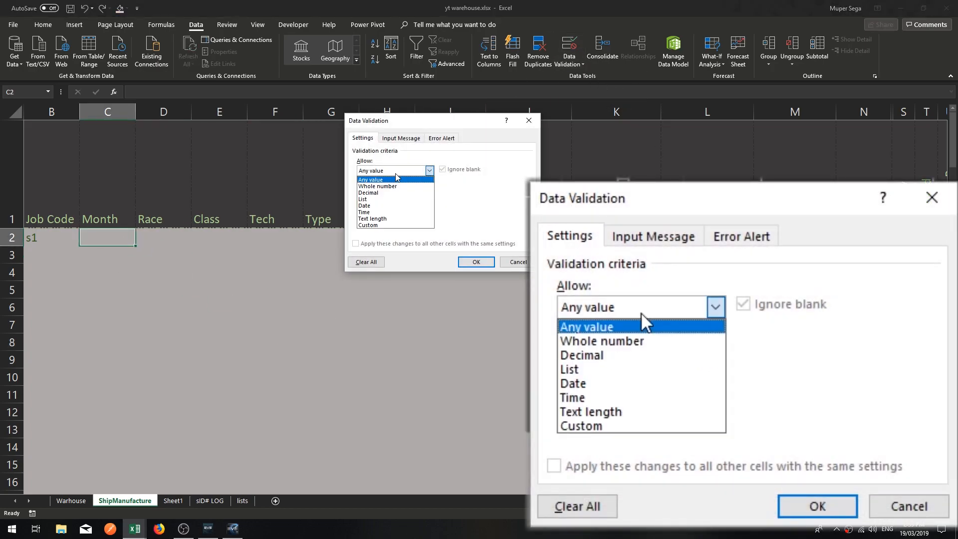
{"action": "left_click", "coordinate": [387, 197]}
{"action": "left_click", "coordinate": [387, 211]}
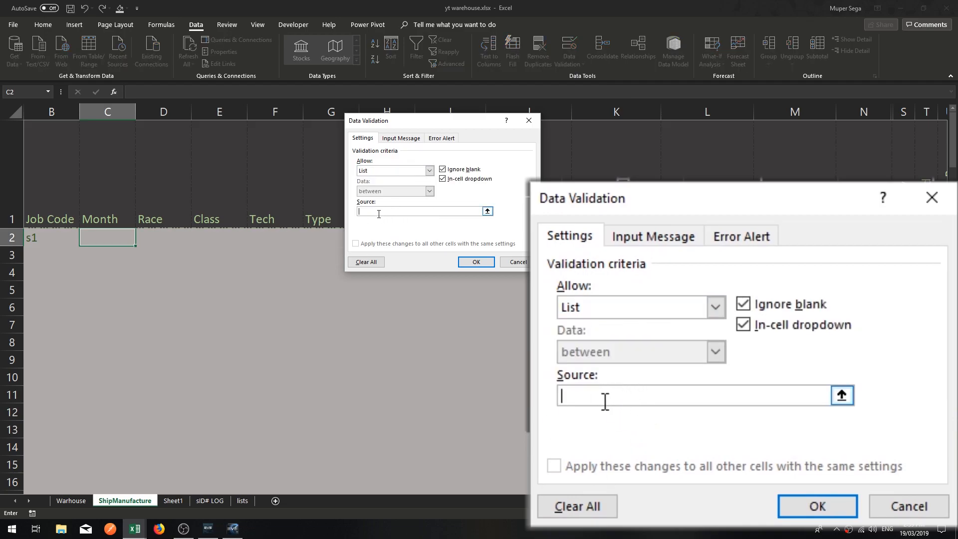
{"action": "key", "text": "F3"}
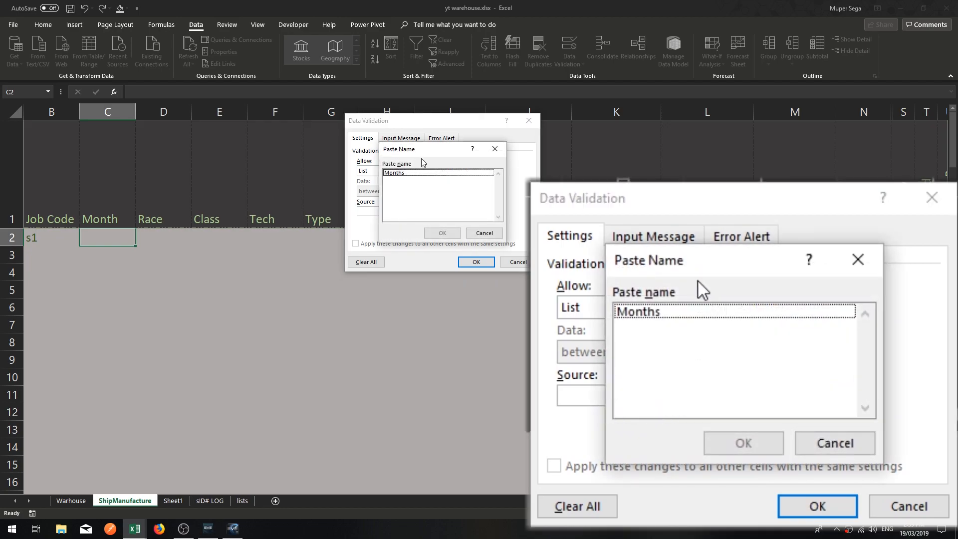
{"action": "left_click", "coordinate": [652, 311]}
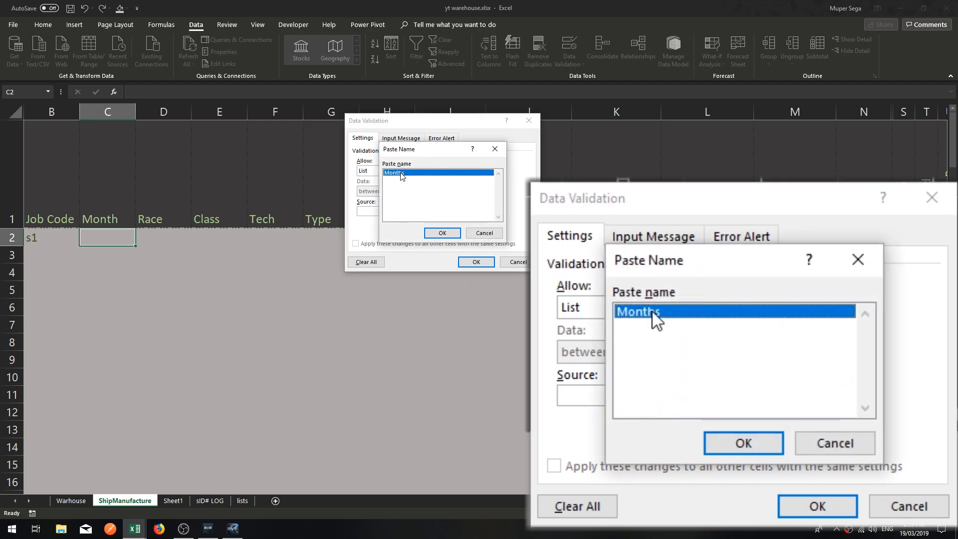
{"action": "left_click", "coordinate": [726, 444]}
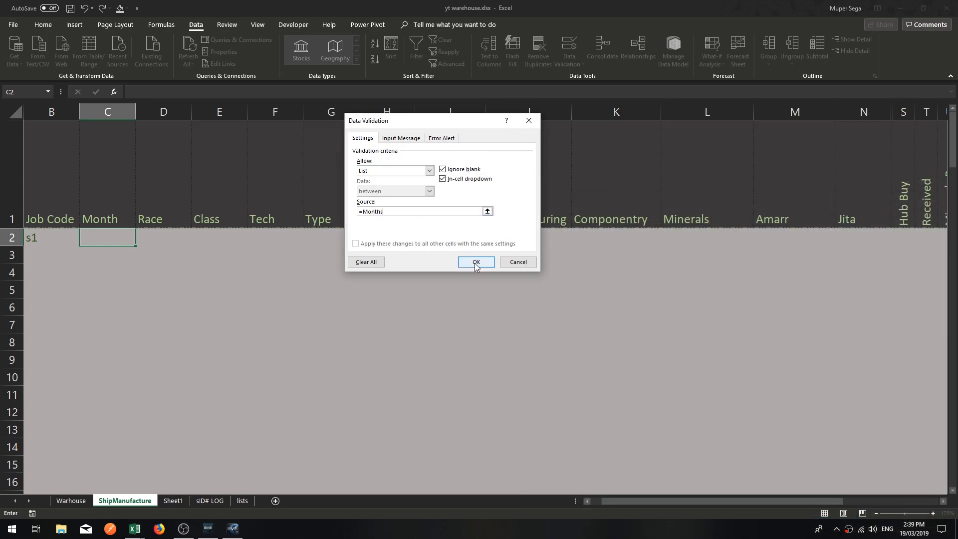
{"action": "left_click", "coordinate": [476, 262]}
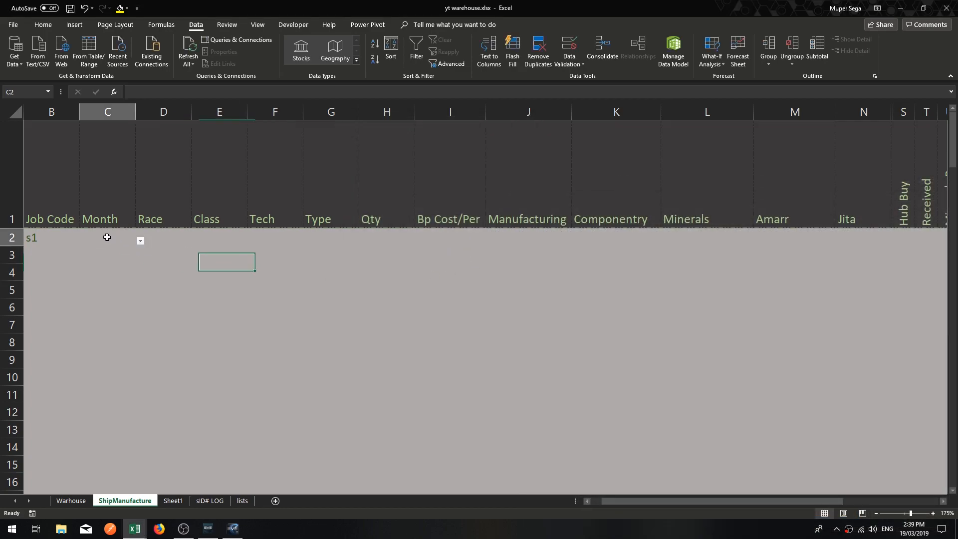
Choose June from the month drop-down in C2.
{"action": "left_click", "coordinate": [140, 242]}
{"action": "left_click_drag", "start_coordinate": [128, 296], "coordinate": [136, 275]}
{"action": "left_click", "coordinate": [75, 321]}
{"action": "left_click", "coordinate": [109, 269]}
{"action": "left_click", "coordinate": [130, 236]}
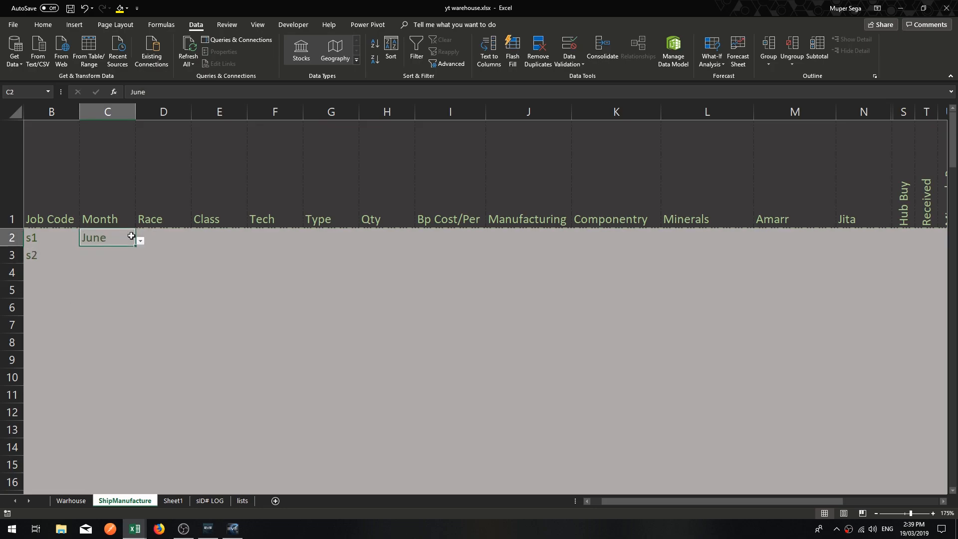
Try to enter "bread" in C2 to test the validation, then cancel the entry.
{"action": "left_click", "coordinate": [109, 257]}
{"action": "left_click", "coordinate": [112, 238]}
{"action": "type", "text": "bread"}
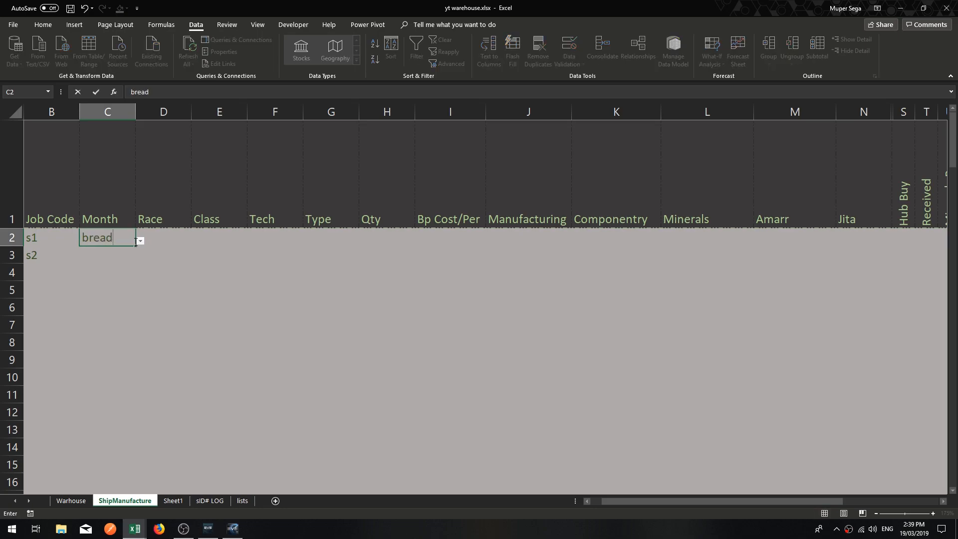
{"action": "key", "text": "Return"}
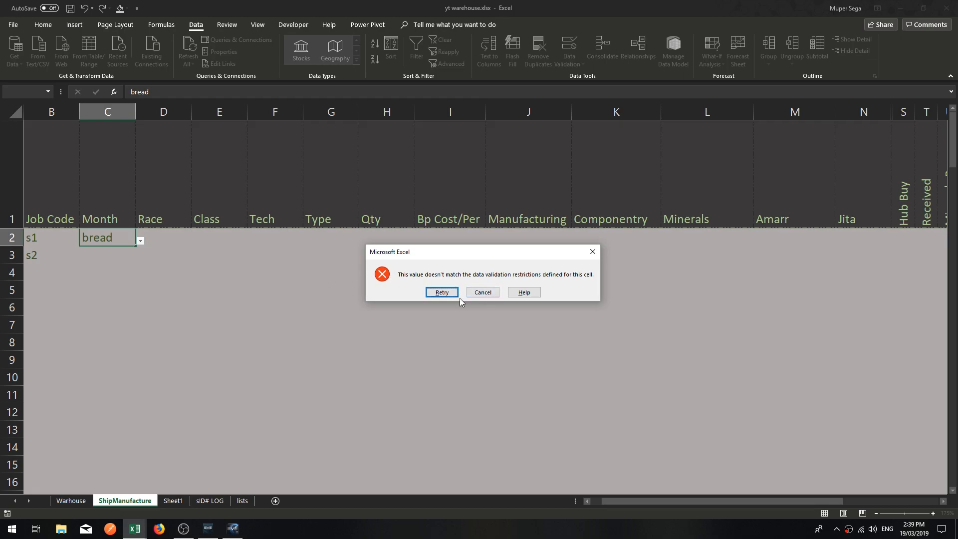
{"action": "left_click", "coordinate": [482, 292]}
{"action": "left_click", "coordinate": [159, 253]}
Clear the month chosen in C2.
{"action": "left_click", "coordinate": [123, 241]}
{"action": "left_click", "coordinate": [121, 279]}
{"action": "left_click", "coordinate": [120, 238]}
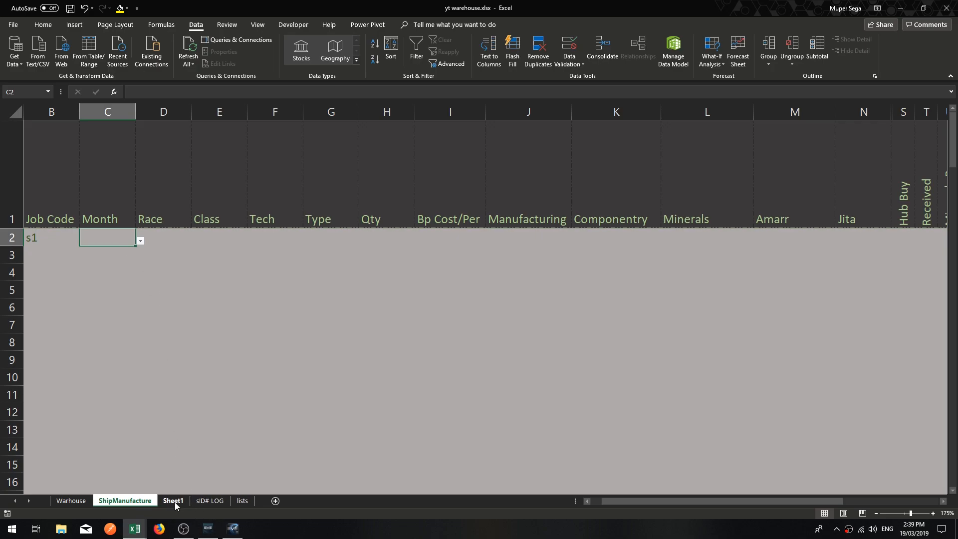
Change the header in A1 of the lists sheet to Months.
{"action": "left_click", "coordinate": [242, 500]}
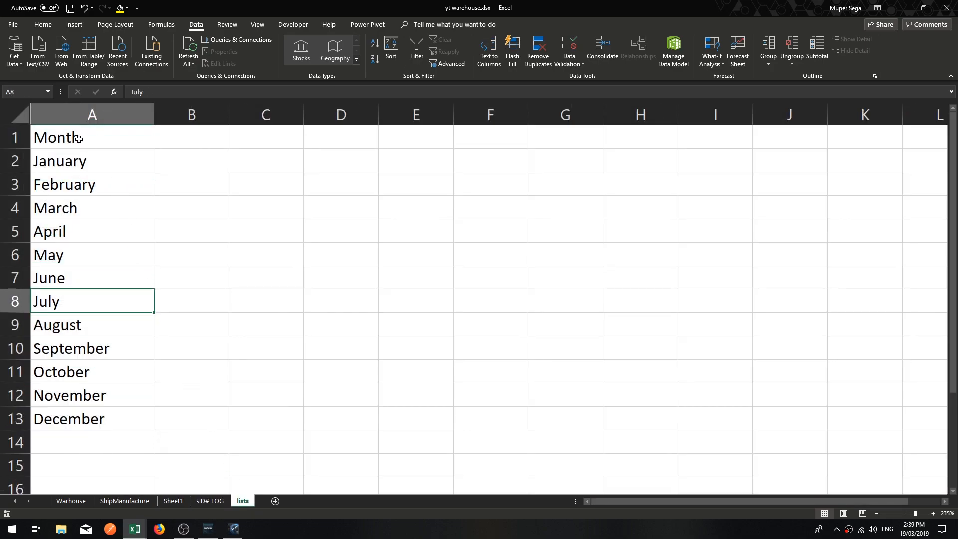
{"action": "left_click_drag", "start_coordinate": [94, 419], "coordinate": [88, 137]}
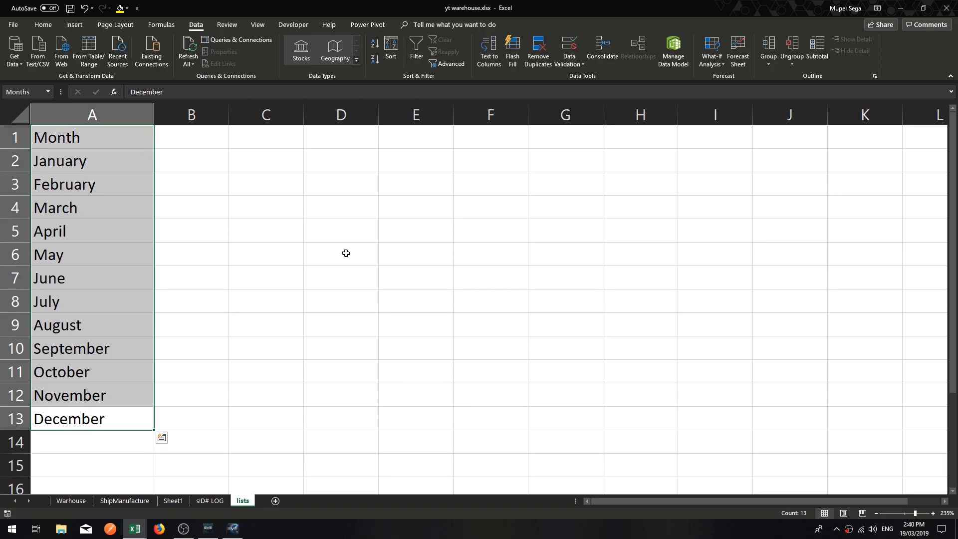
{"action": "left_click", "coordinate": [125, 140]}
{"action": "left_click", "coordinate": [173, 87]}
{"action": "type", "text": "s"}
{"action": "left_click", "coordinate": [226, 300]}
Create a name from the top row of A1:A13 on the lists sheet, replacing the existing Months definition.
{"action": "left_click_drag", "start_coordinate": [88, 420], "coordinate": [98, 129]}
{"action": "left_click", "coordinate": [161, 24]}
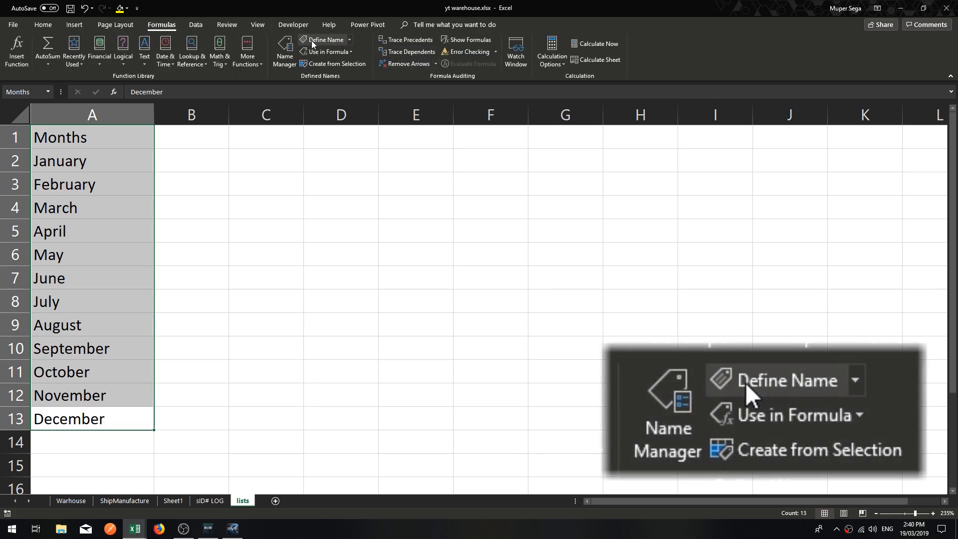
{"action": "left_click", "coordinate": [324, 64]}
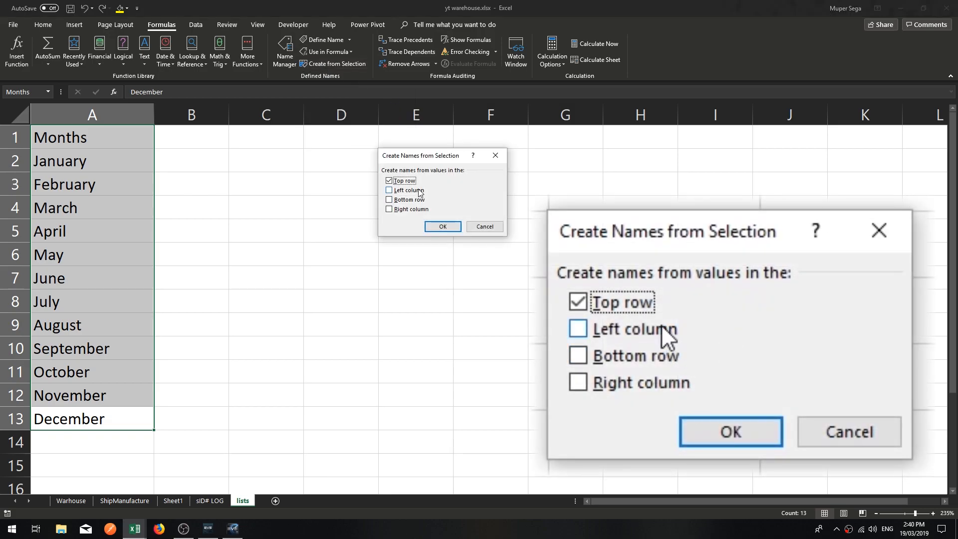
{"action": "left_click", "coordinate": [441, 225]}
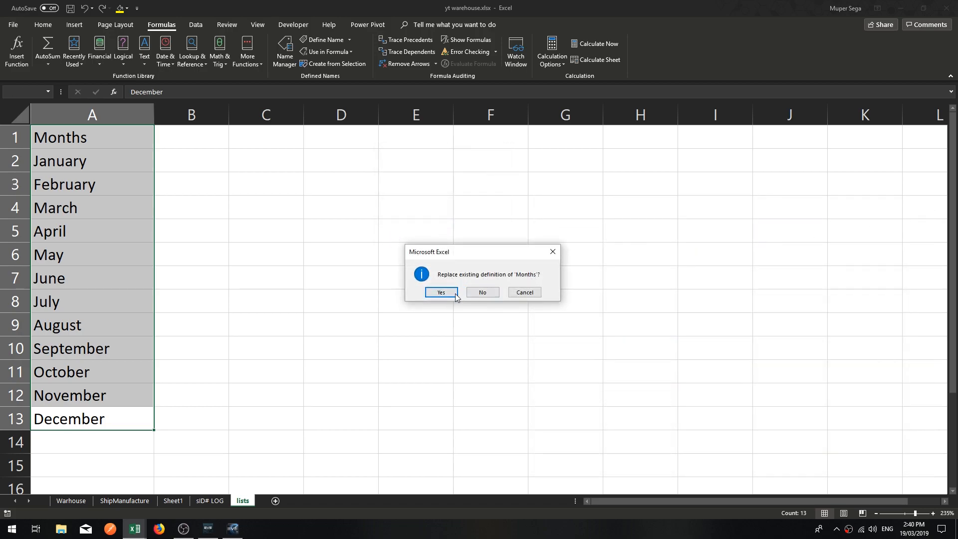
{"action": "left_click", "coordinate": [449, 294]}
{"action": "left_click", "coordinate": [210, 211]}
{"action": "left_click", "coordinate": [109, 165]}
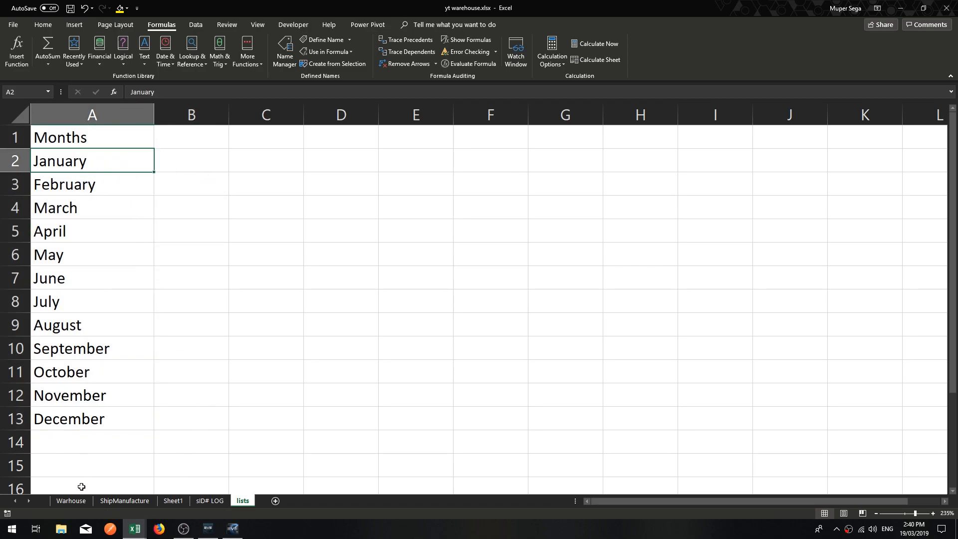
{"action": "left_click", "coordinate": [97, 141]}
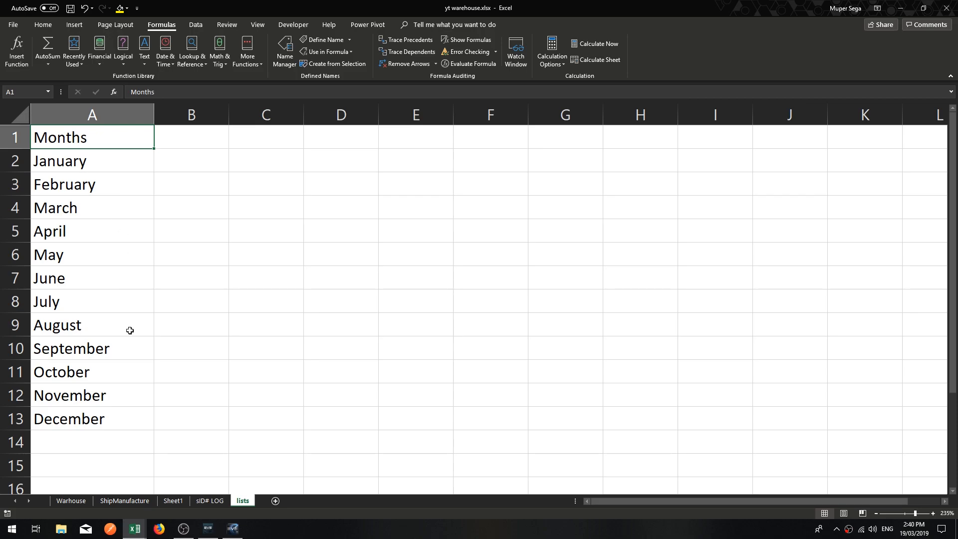
Check the choices in the Month drop-down of C2 on the ShipManufacture sheet.
{"action": "left_click", "coordinate": [121, 501]}
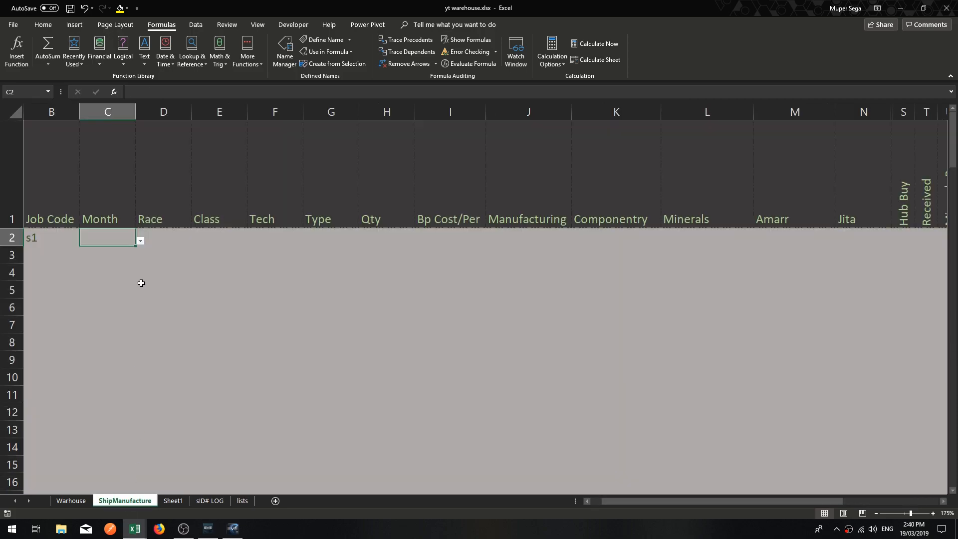
{"action": "left_click", "coordinate": [139, 241]}
{"action": "mouse_move", "coordinate": [139, 266]}
{"action": "left_mouse_down"}
{"action": "mouse_move", "coordinate": [132, 336]}
{"action": "mouse_move", "coordinate": [142, 275]}
{"action": "left_mouse_up"}
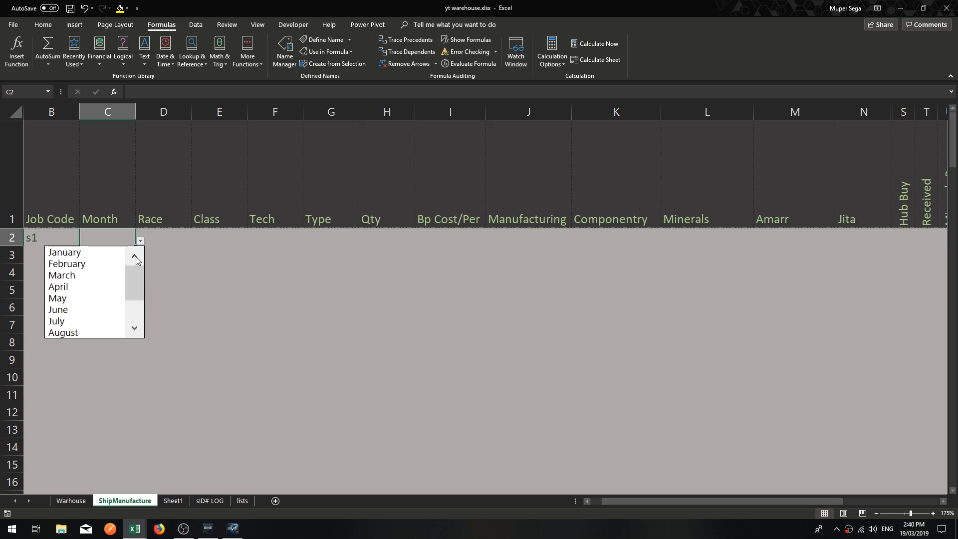
{"action": "left_click", "coordinate": [184, 502]}
{"action": "left_click", "coordinate": [175, 501]}
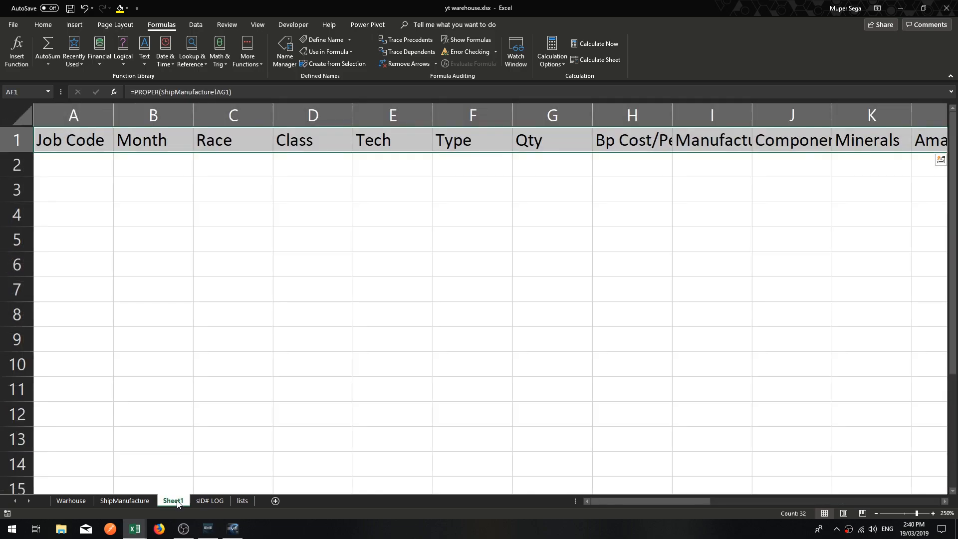
Enter the header Race in B1 of the lists sheet.
{"action": "left_click", "coordinate": [243, 501]}
{"action": "left_click", "coordinate": [186, 130]}
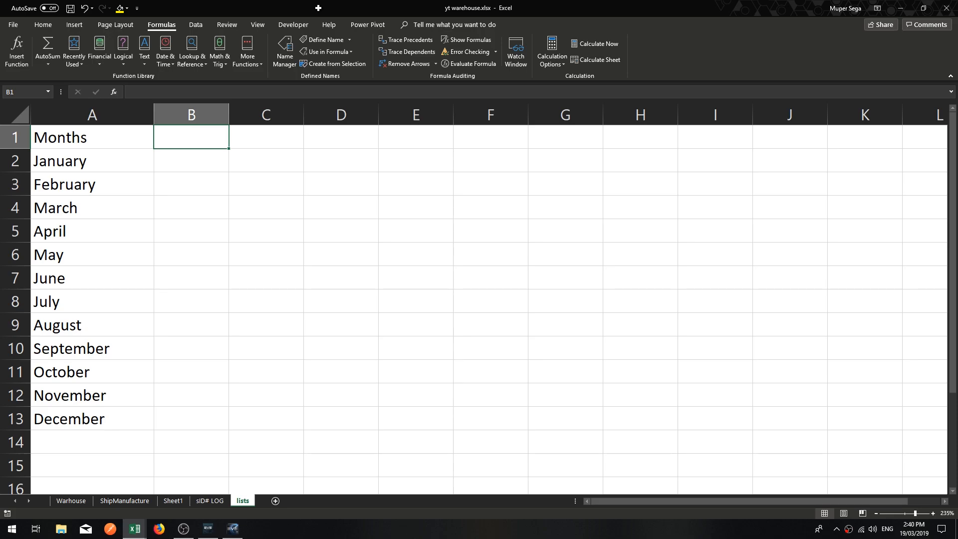
{"action": "type", "text": "RRRace"}
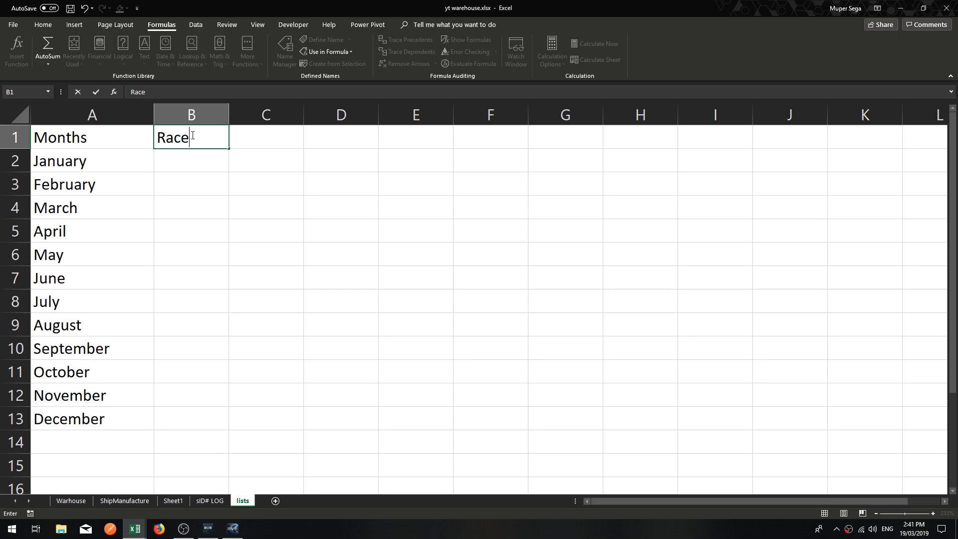
{"action": "key", "text": "Return"}
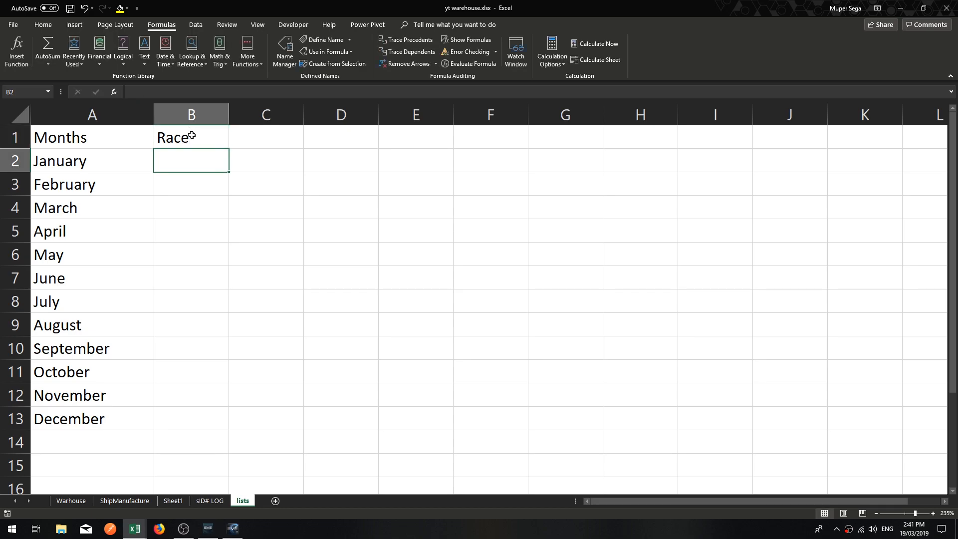
List Minmatar, Gallente, Caldari and Amarr under the Race header in B2:B5.
{"action": "type", "text": "Min"}
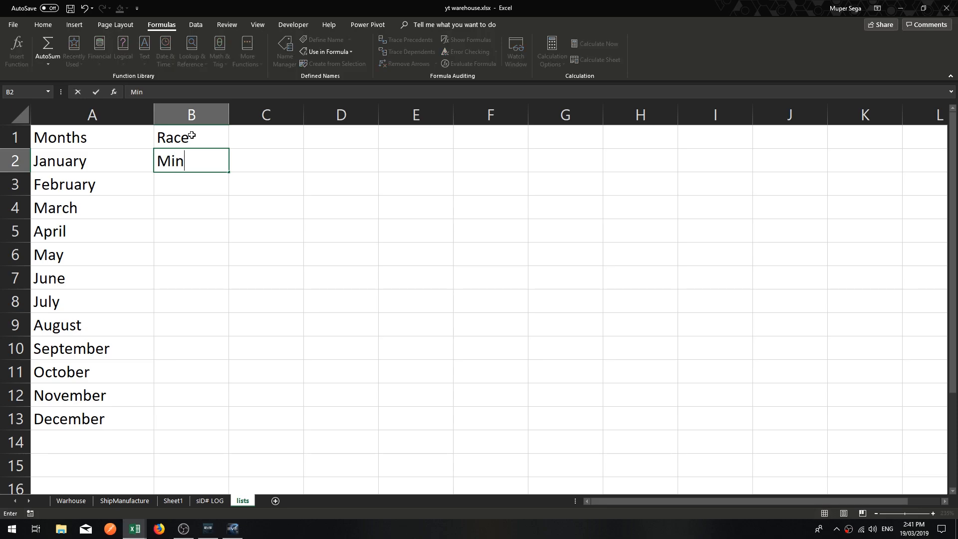
{"action": "type", "text": "matar"}
{"action": "key", "text": "Return"}
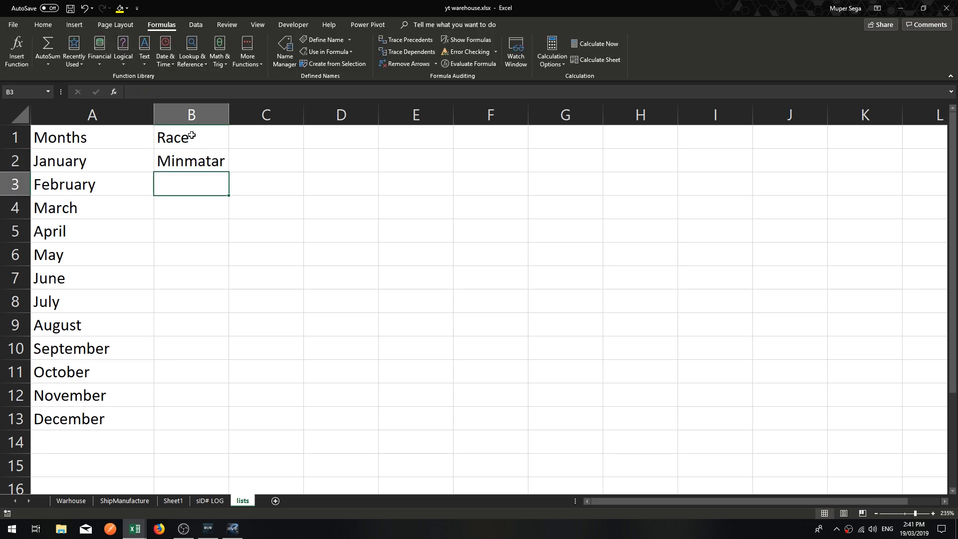
{"action": "type", "text": "Gallente"}
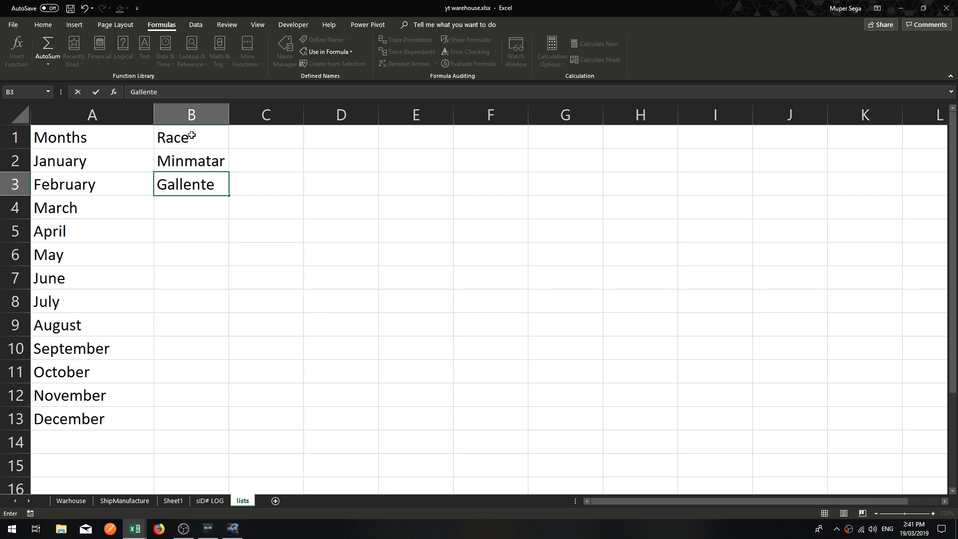
{"action": "key", "text": "Return"}
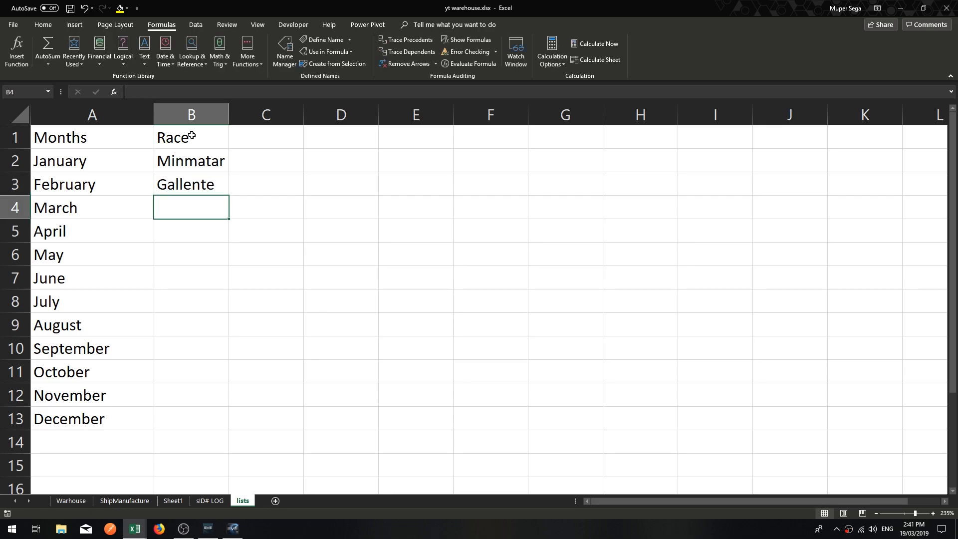
{"action": "type", "text": "C"}
{"action": "key", "text": "Escape"}
{"action": "type", "text": "Caldari"}
{"action": "key", "text": "Return"}
{"action": "type", "text": "Amarr"}
{"action": "key", "text": "Return"}
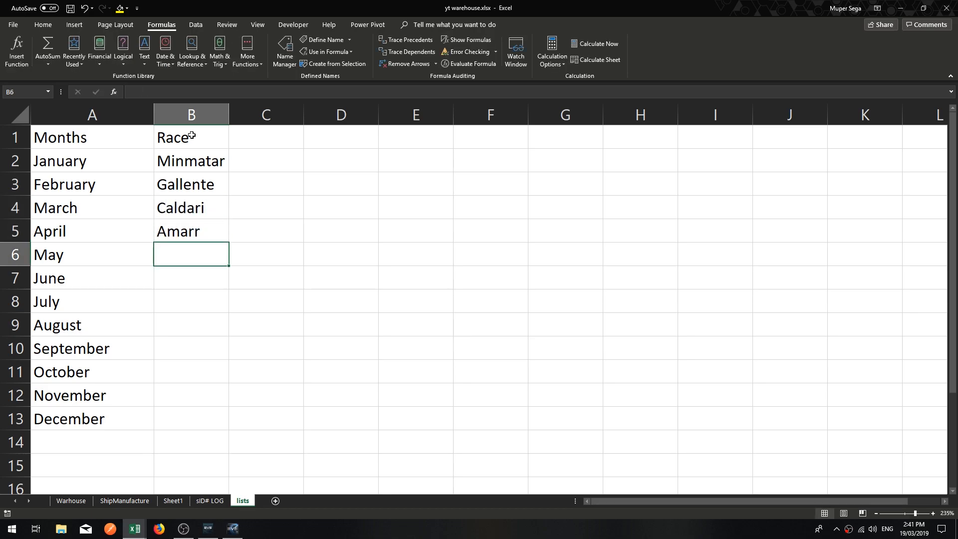
Move Caldari above Gallente in the Race list.
{"action": "left_click", "coordinate": [201, 207]}
{"action": "left_click", "coordinate": [231, 211]}
{"action": "left_click", "coordinate": [197, 207]}
{"action": "left_click_drag", "start_coordinate": [229, 207], "coordinate": [196, 174]}
Sort the race names in B2:B5 from A to Z, continuing with the current selection only.
{"action": "left_click", "coordinate": [192, 233]}
{"action": "mouse_move", "coordinate": [192, 234]}
{"action": "left_mouse_down"}
{"action": "mouse_move", "coordinate": [185, 160]}
{"action": "mouse_move", "coordinate": [172, 142]}
{"action": "mouse_move", "coordinate": [190, 160]}
{"action": "mouse_move", "coordinate": [192, 231]}
{"action": "left_mouse_up"}
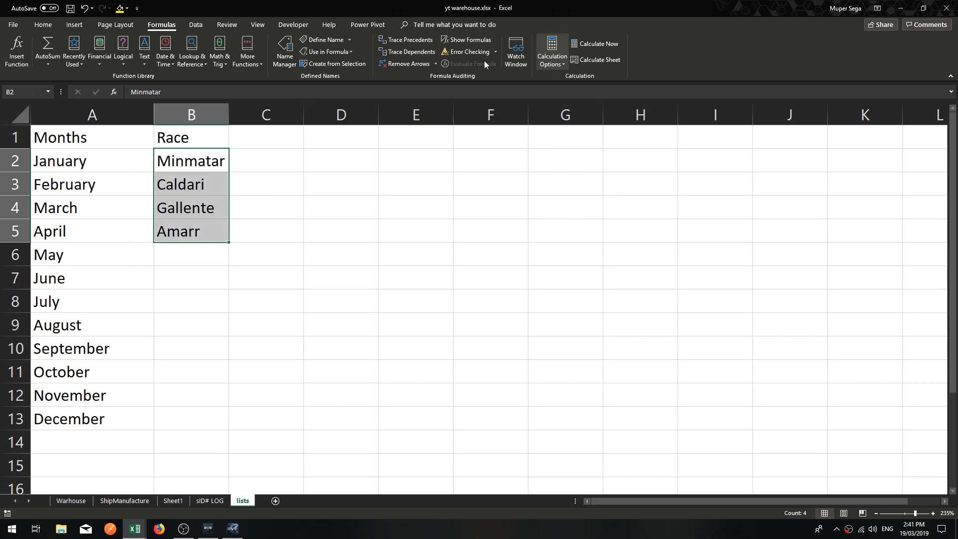
{"action": "left_click", "coordinate": [43, 25]}
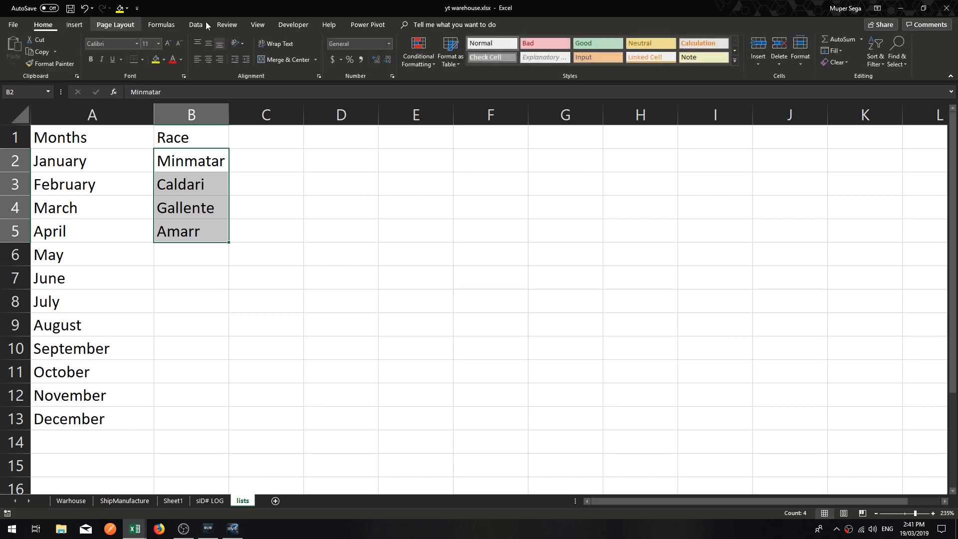
{"action": "left_click", "coordinate": [876, 56]}
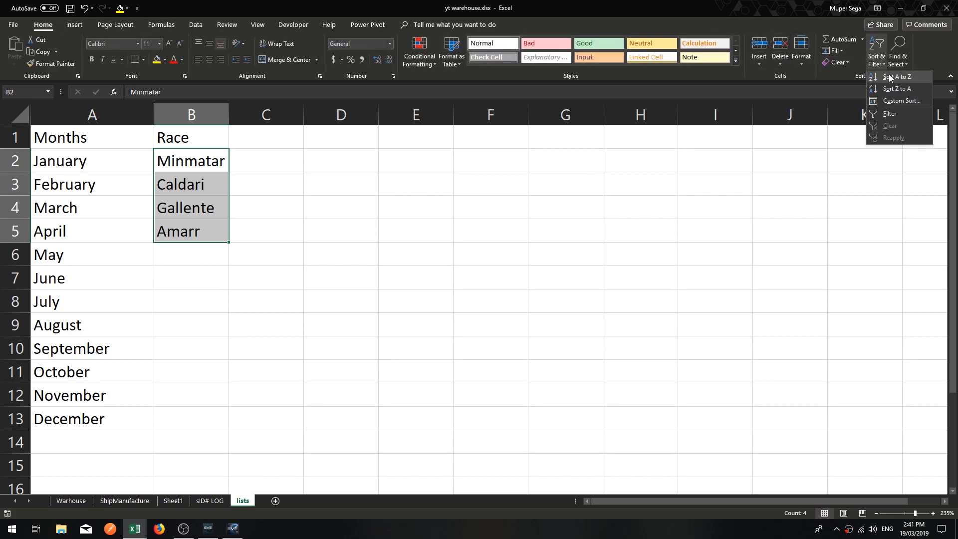
{"action": "left_click", "coordinate": [889, 77]}
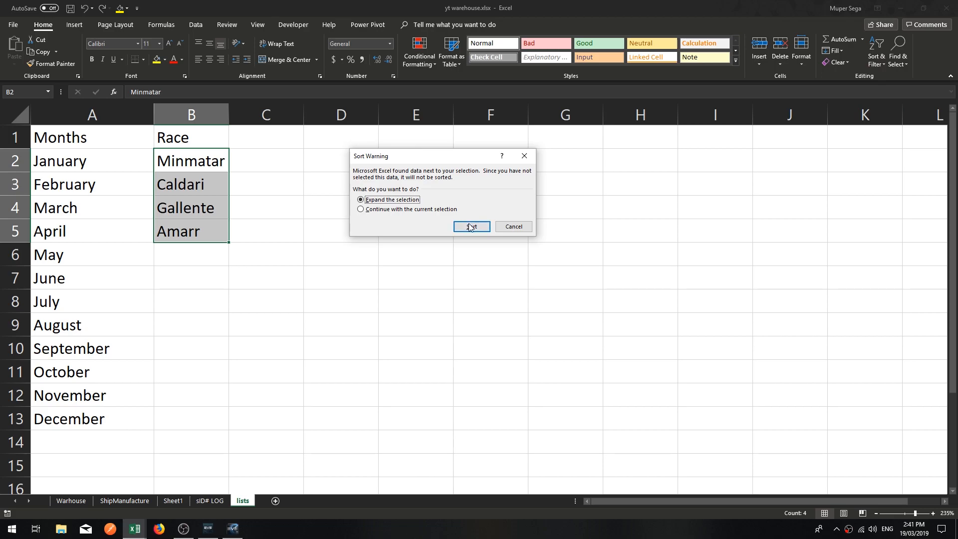
{"action": "left_click", "coordinate": [398, 209]}
{"action": "left_click", "coordinate": [472, 227]}
{"action": "left_click", "coordinate": [315, 186]}
{"action": "mouse_move", "coordinate": [197, 160]}
{"action": "left_mouse_down"}
{"action": "mouse_move", "coordinate": [198, 202]}
{"action": "mouse_move", "coordinate": [188, 160]}
{"action": "left_mouse_up"}
{"action": "left_click", "coordinate": [198, 212]}
{"action": "left_click", "coordinate": [198, 231]}
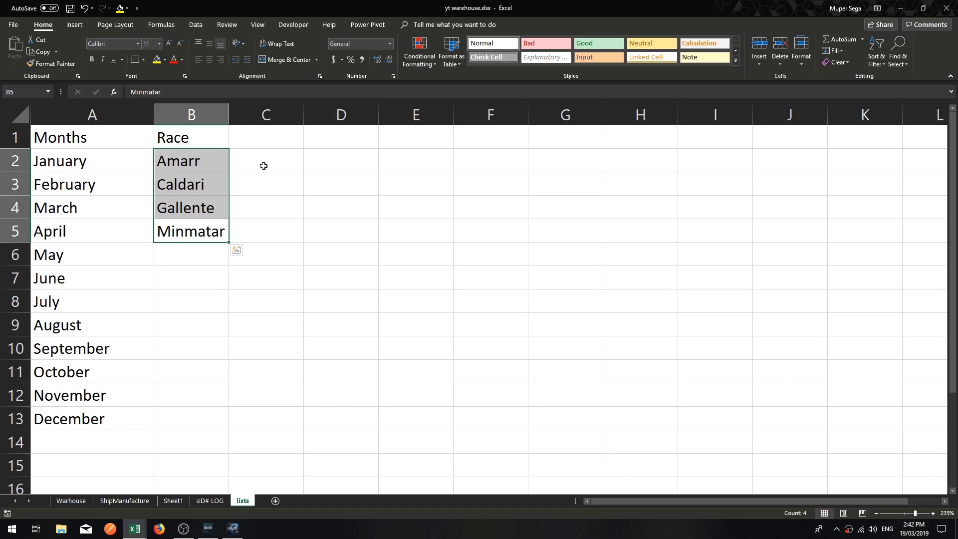
{"action": "left_click", "coordinate": [486, 185]}
{"action": "left_click_drag", "start_coordinate": [390, 160], "coordinate": [385, 436]}
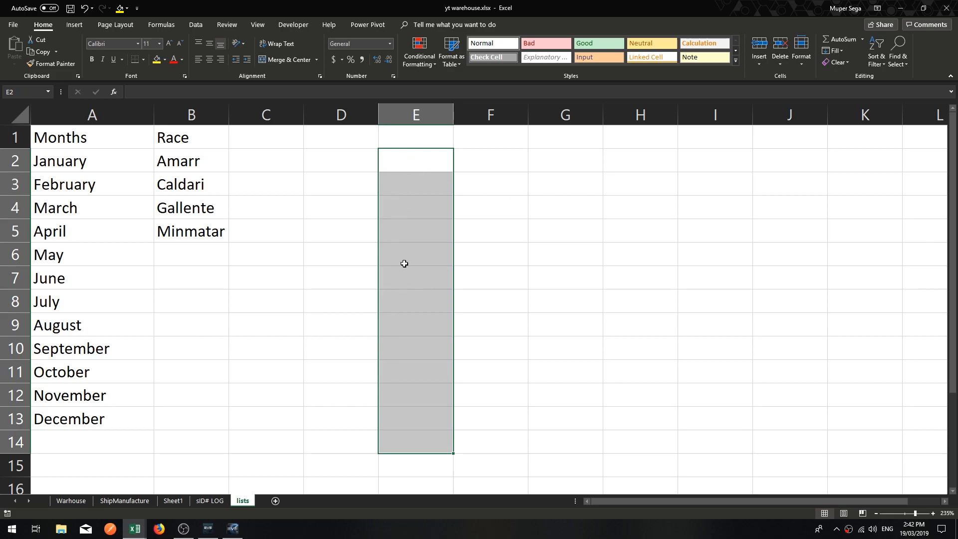
Enter the header Class in C1 and Frigate as its first item in C2.
{"action": "left_click", "coordinate": [249, 144]}
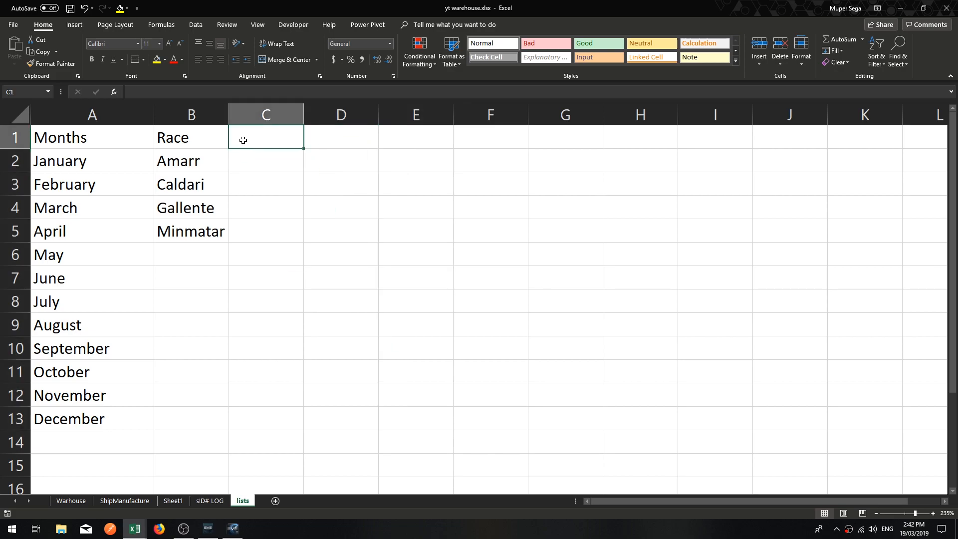
{"action": "type", "text": "Class"}
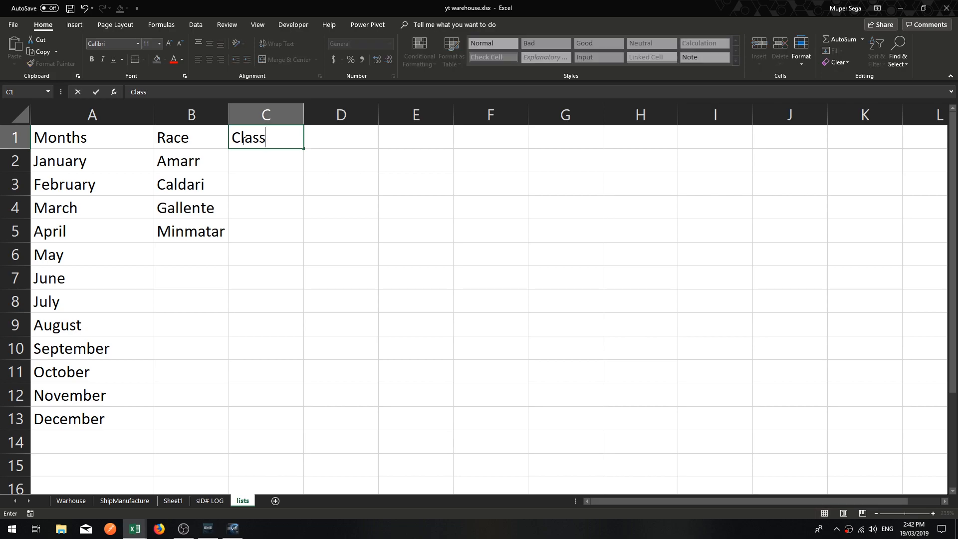
{"action": "key", "text": "Return"}
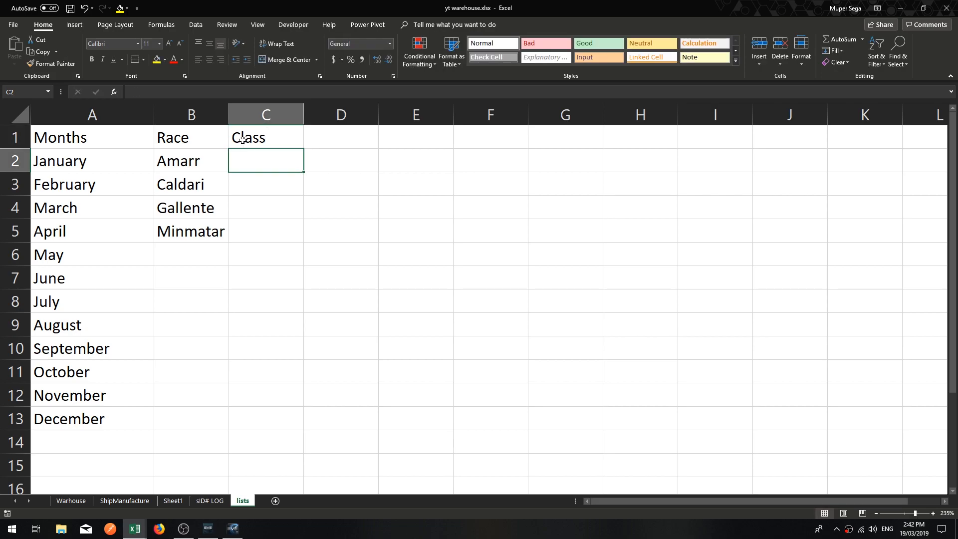
{"action": "type", "text": "Frigate"}
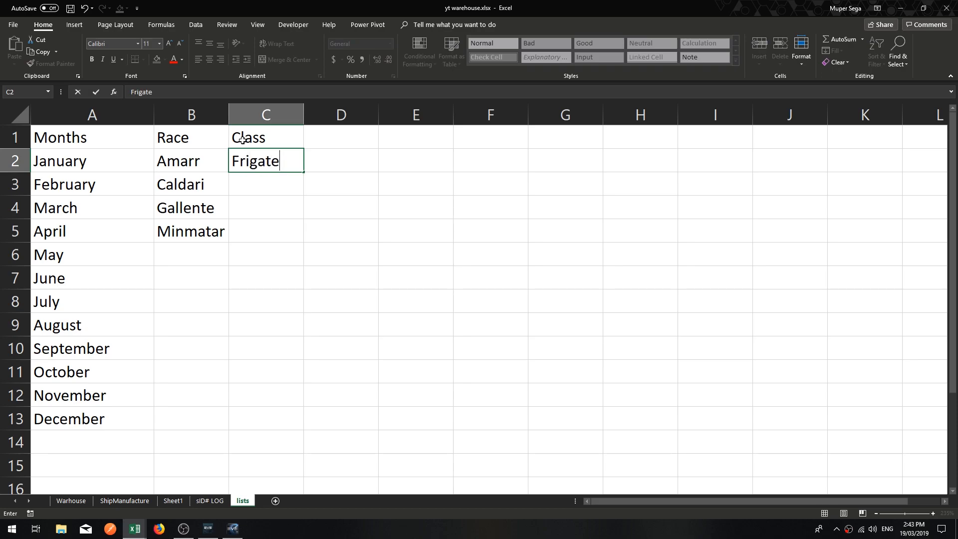
{"action": "key", "text": "Return"}
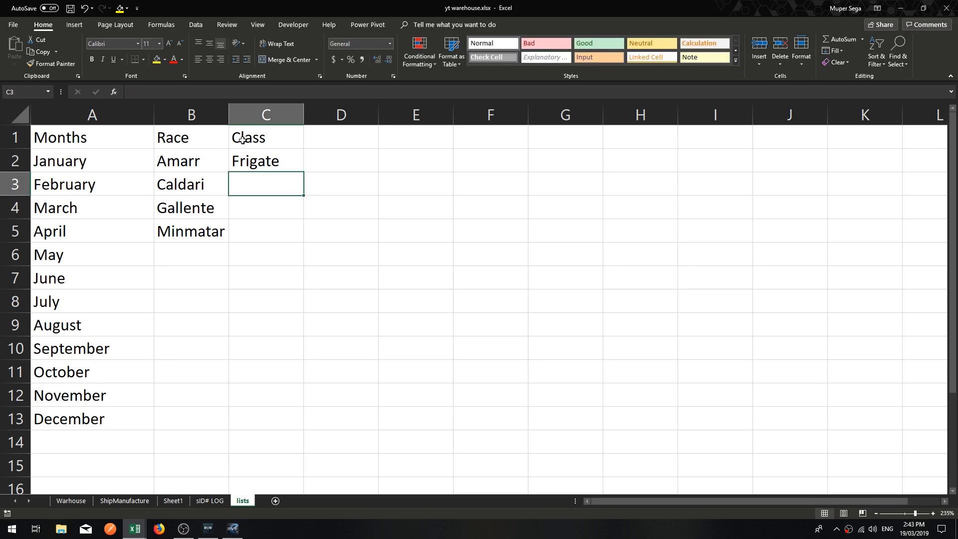
Add Destroyer in C3 and Cruiser in C4 of the Class list.
{"action": "type", "text": "Destroyer"}
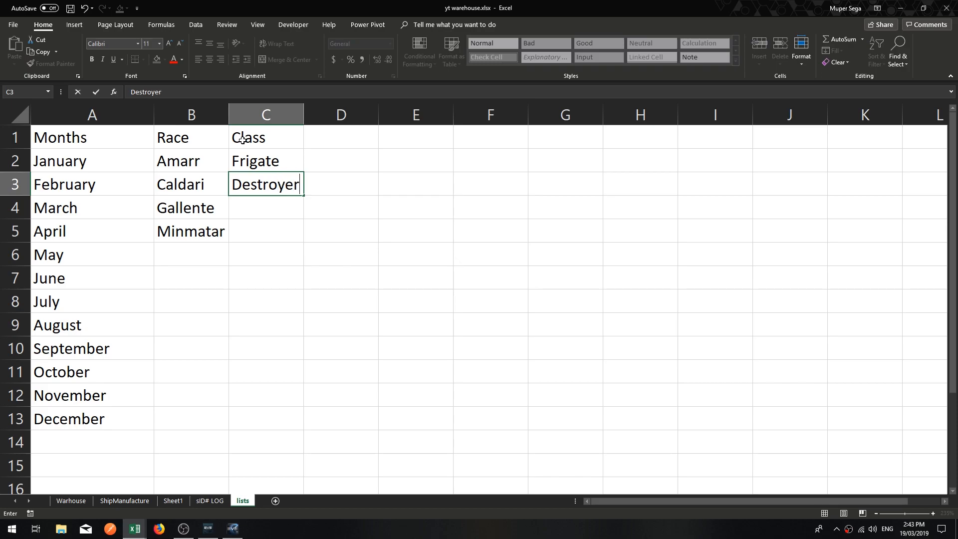
{"action": "key", "text": "Return"}
{"action": "type", "text": "Cruiser"}
{"action": "key", "text": "Return"}
Add Battlecruiser in C5 and Battleship in C6 of the Class list.
{"action": "type", "text": "V"}
{"action": "key", "text": "BackSpace"}
{"action": "type", "text": "Battle"}
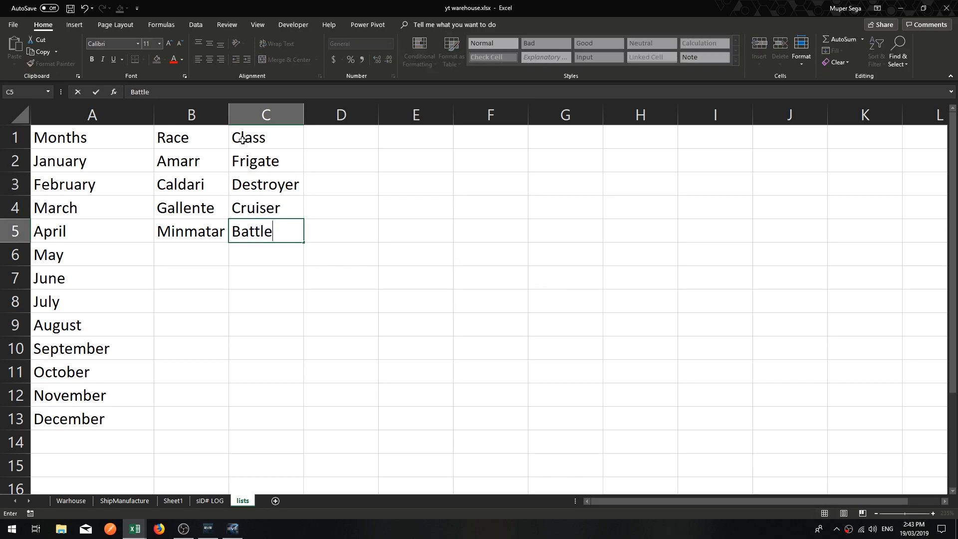
{"action": "type", "text": "cruiser"}
{"action": "key", "text": "Return"}
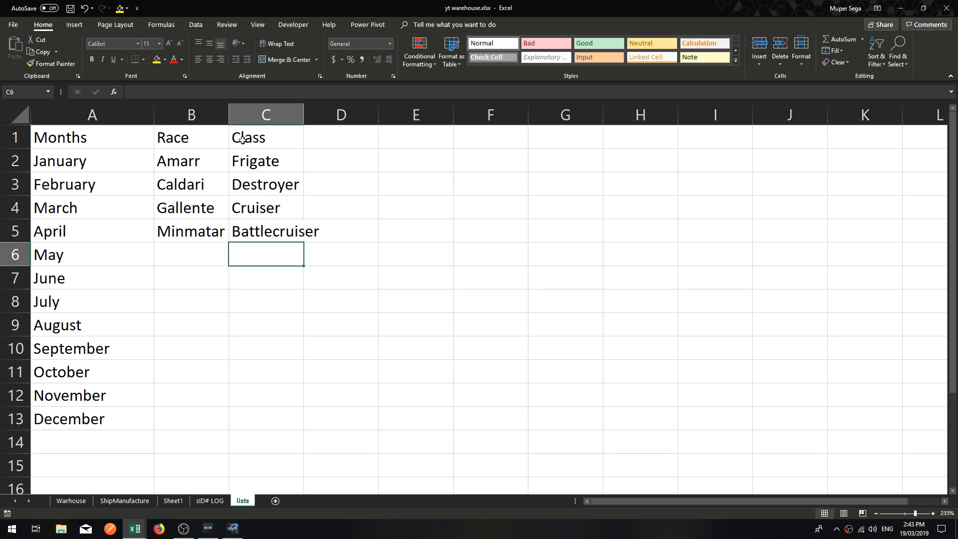
{"action": "type", "text": "Battl"}
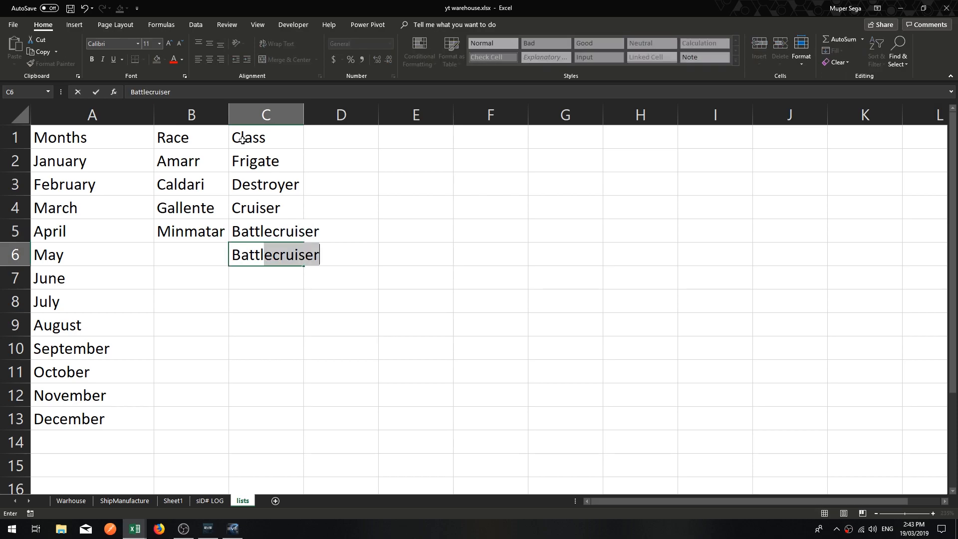
{"action": "type", "text": "eship"}
{"action": "key", "text": "Return"}
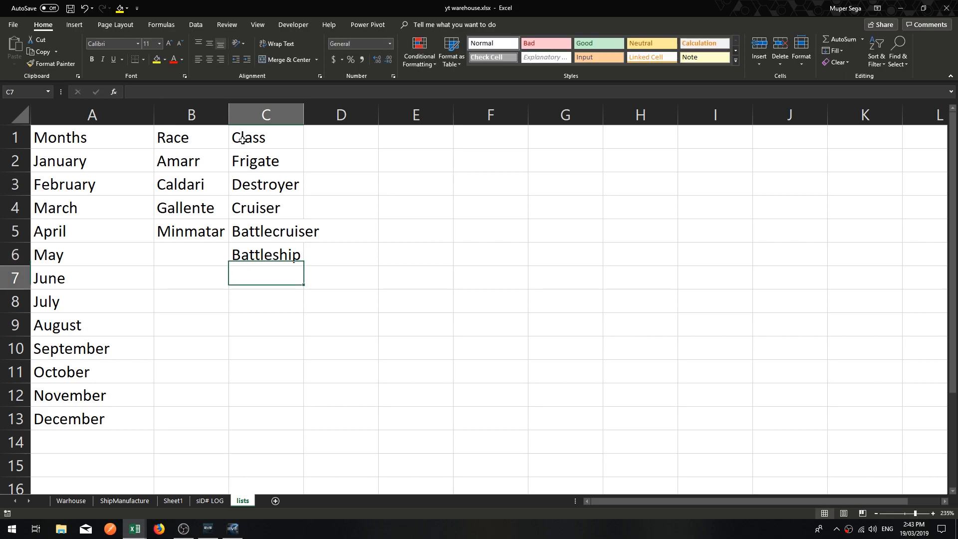
Enter Dreadnought in C7 under the Class list, and clear that entry again.
{"action": "type", "text": "D"}
{"action": "key", "text": "BackSpace"}
{"action": "key", "text": "BackSpace"}
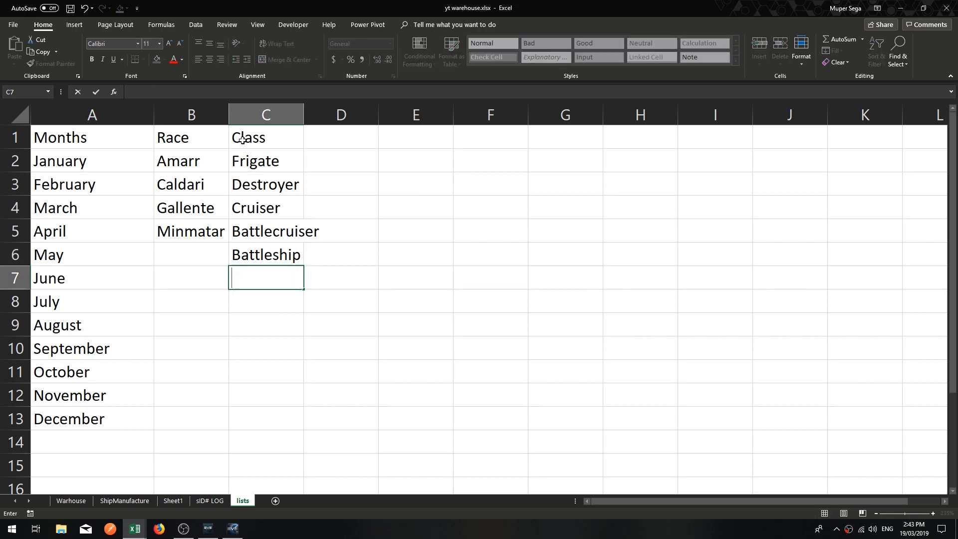
{"action": "type", "text": "Dread"}
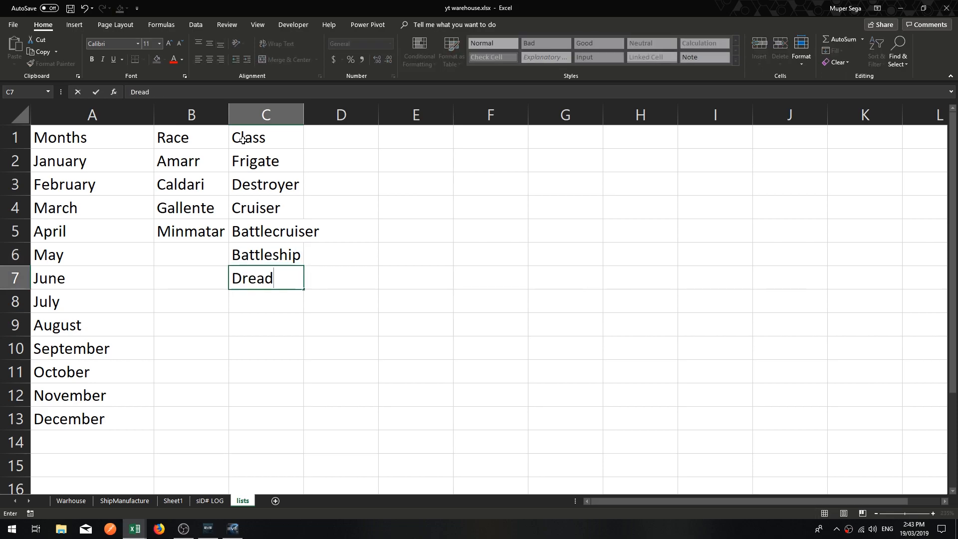
{"action": "type", "text": "nought"}
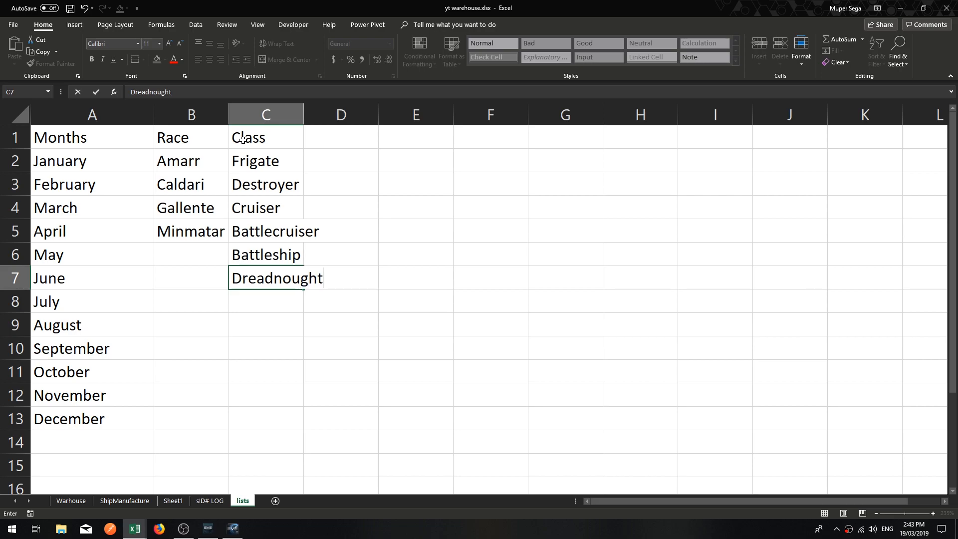
{"action": "key", "text": "Return"}
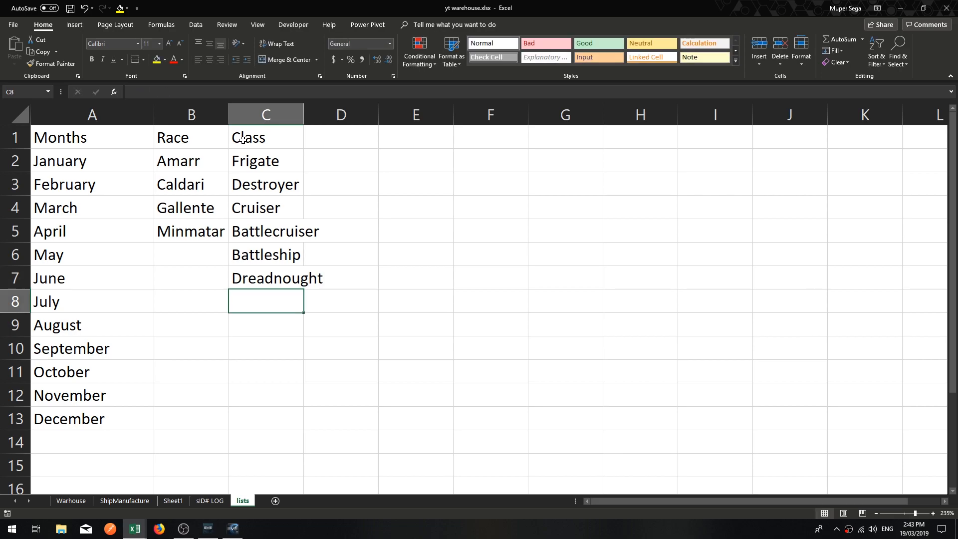
{"action": "left_click", "coordinate": [269, 273]}
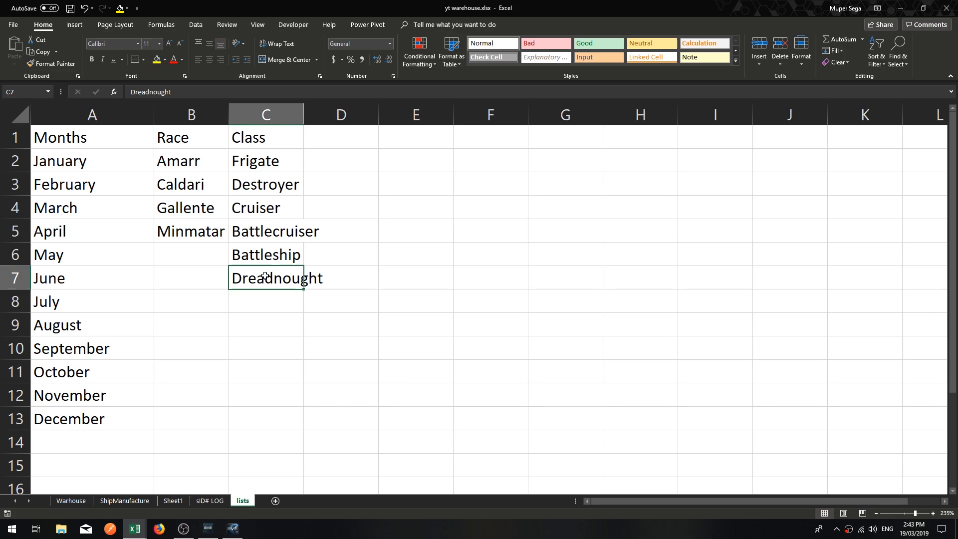
{"action": "key", "text": "Delete"}
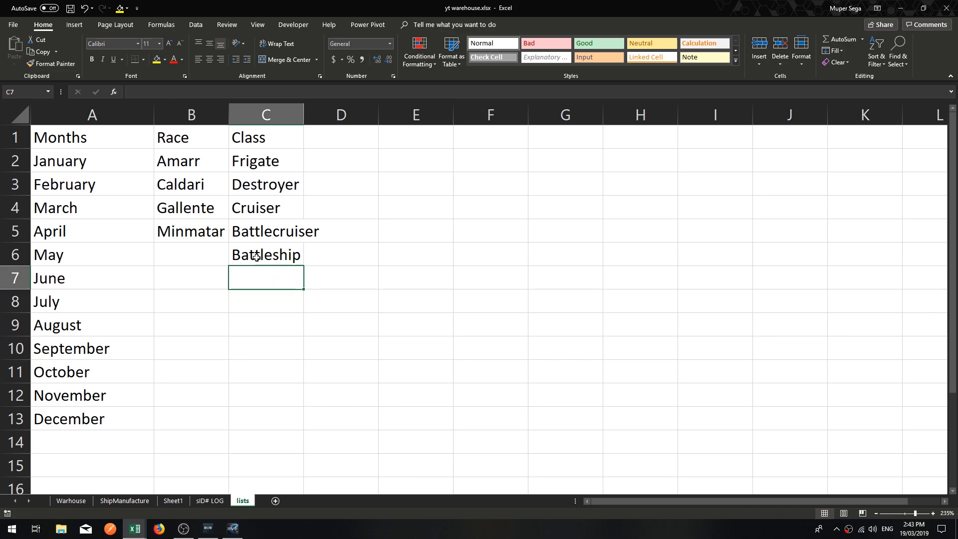
{"action": "left_click_drag", "start_coordinate": [269, 253], "coordinate": [279, 133]}
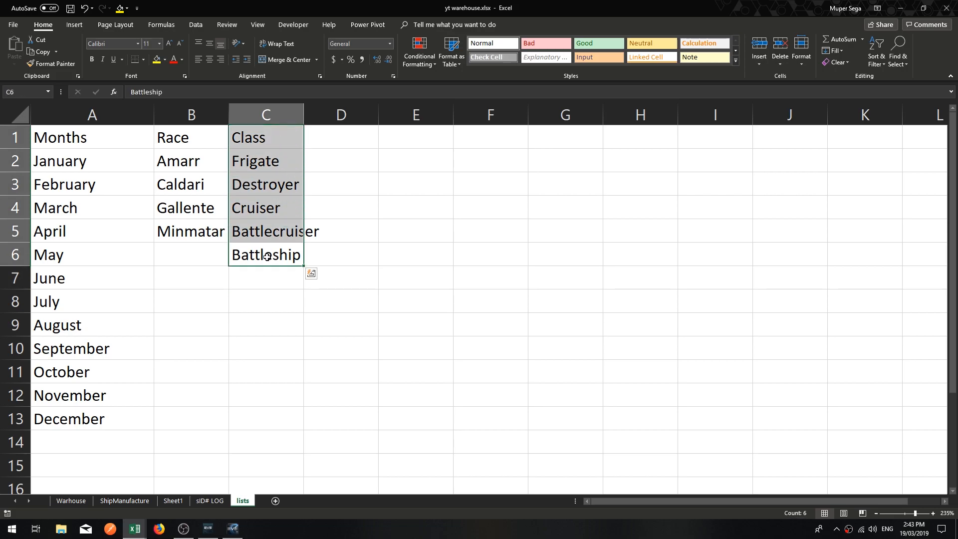
{"action": "left_click", "coordinate": [250, 293]}
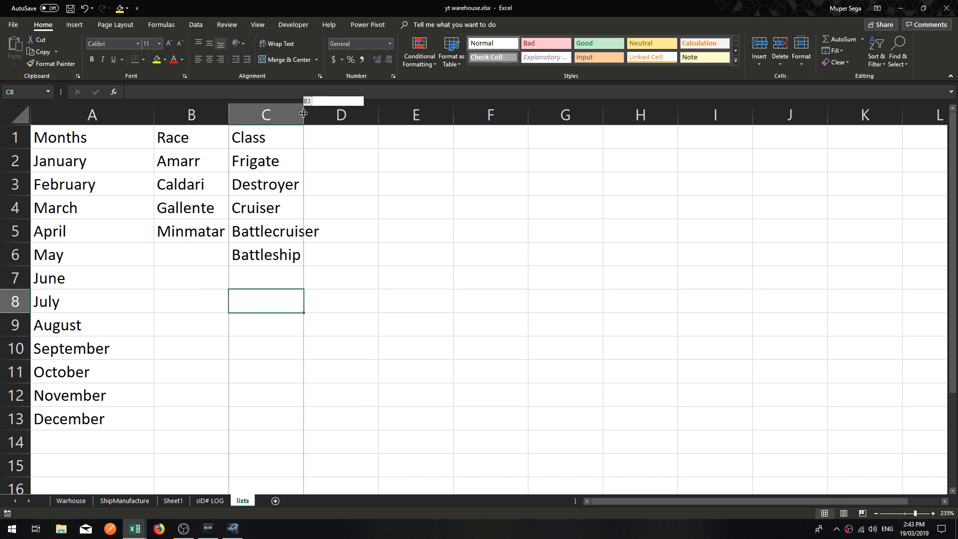
Widen column C to fit the Class entries and enter the header Tech in D1.
{"action": "left_click_drag", "start_coordinate": [303, 113], "coordinate": [354, 114]}
{"action": "left_click", "coordinate": [381, 134]}
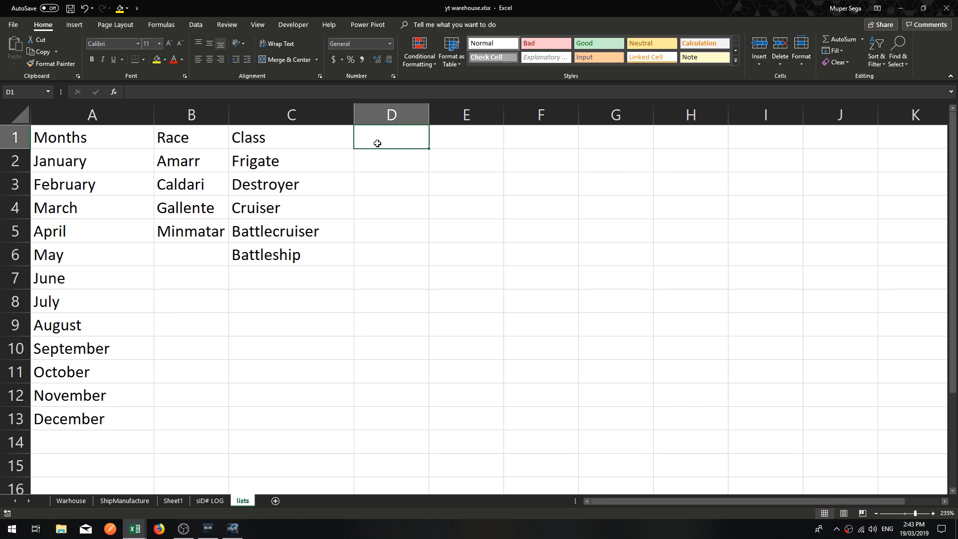
{"action": "type", "text": "Tech"}
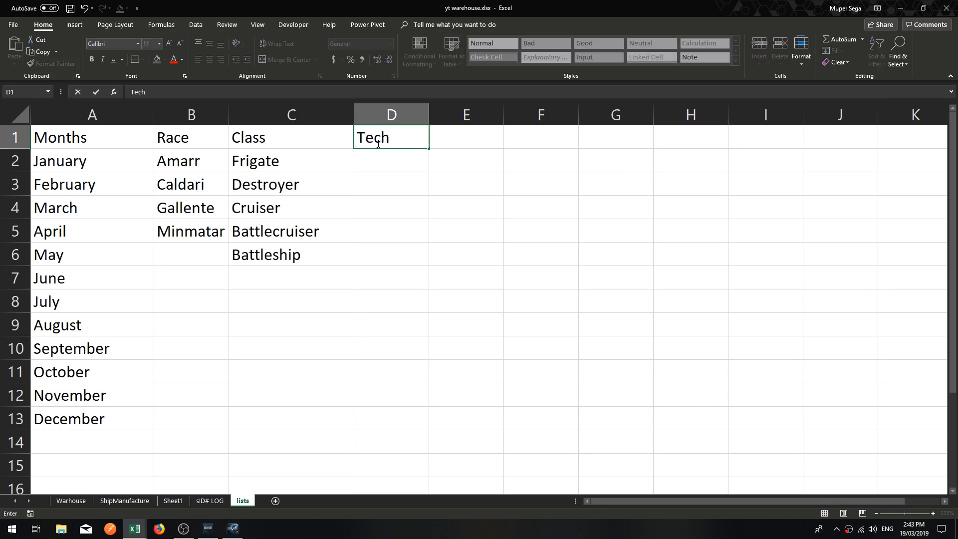
{"action": "key", "text": "Return"}
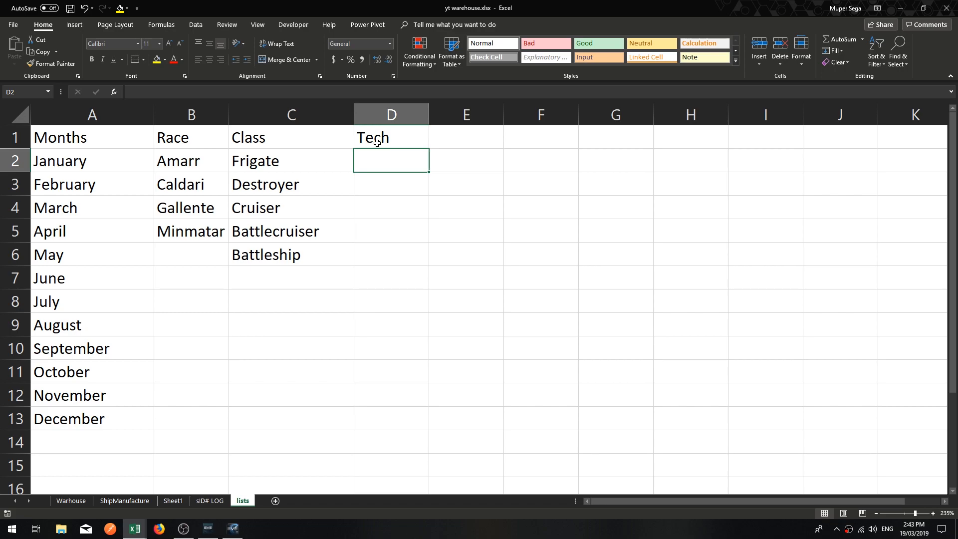
Enter the Tech list items I, II and III in cells D2 to D4.
{"action": "type", "text": "I"}
{"action": "key", "text": "Return"}
{"action": "type", "text": "II"}
{"action": "key", "text": "Return"}
{"action": "type", "text": "III"}
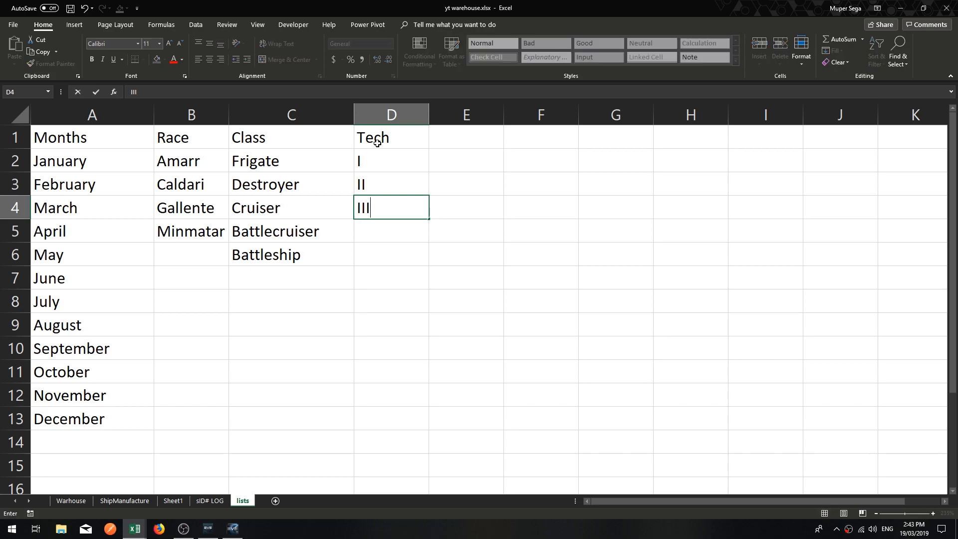
{"action": "key", "text": "Return"}
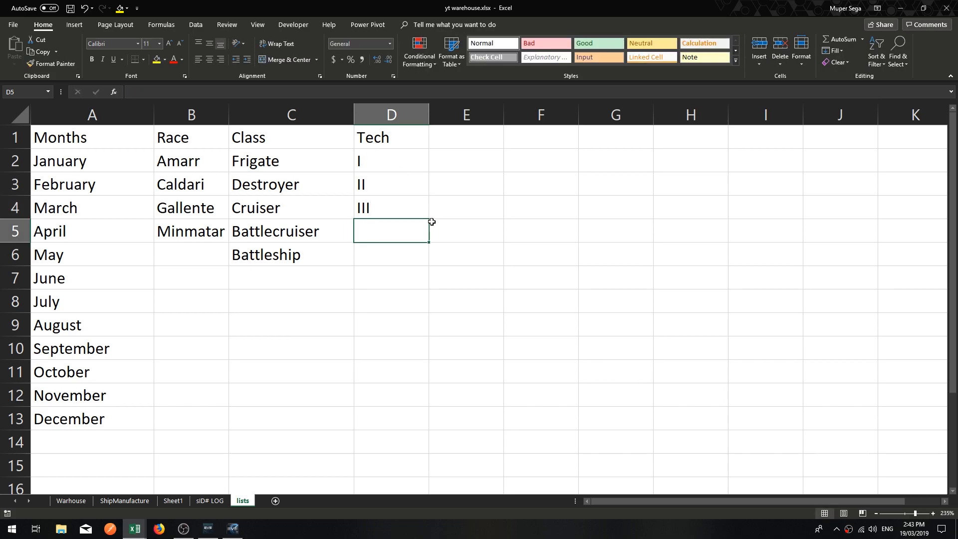
{"action": "left_click", "coordinate": [514, 223]}
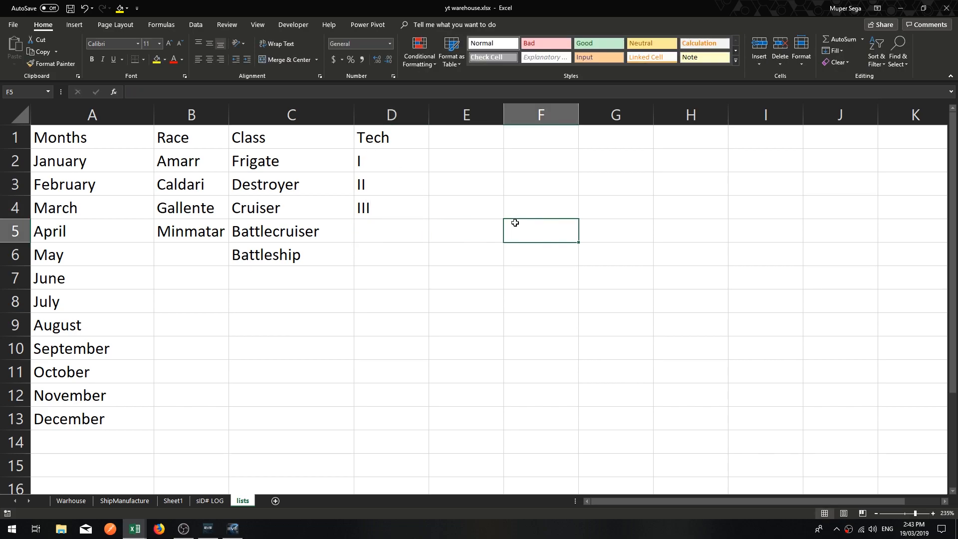
{"action": "left_click", "coordinate": [318, 250]}
{"action": "left_click", "coordinate": [294, 142]}
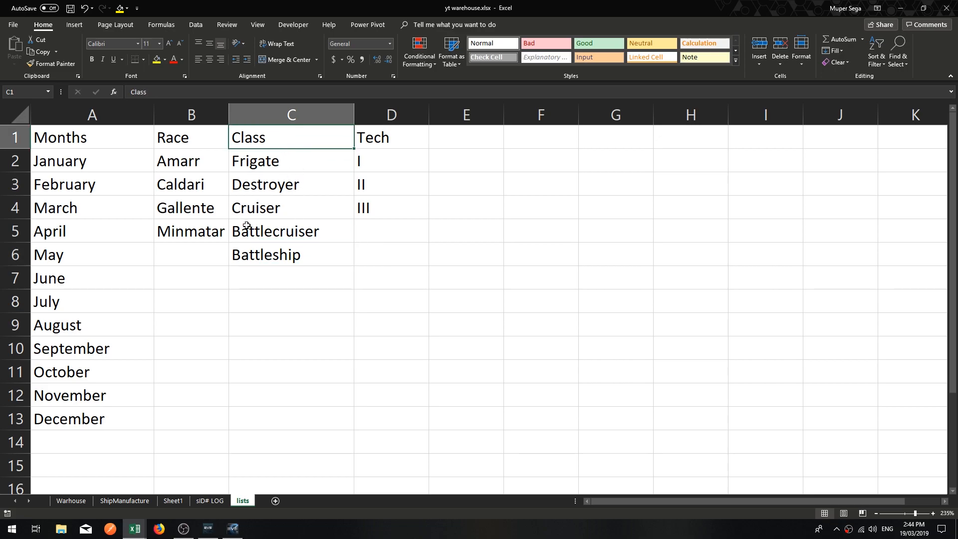
{"action": "left_click_drag", "start_coordinate": [277, 249], "coordinate": [277, 137]}
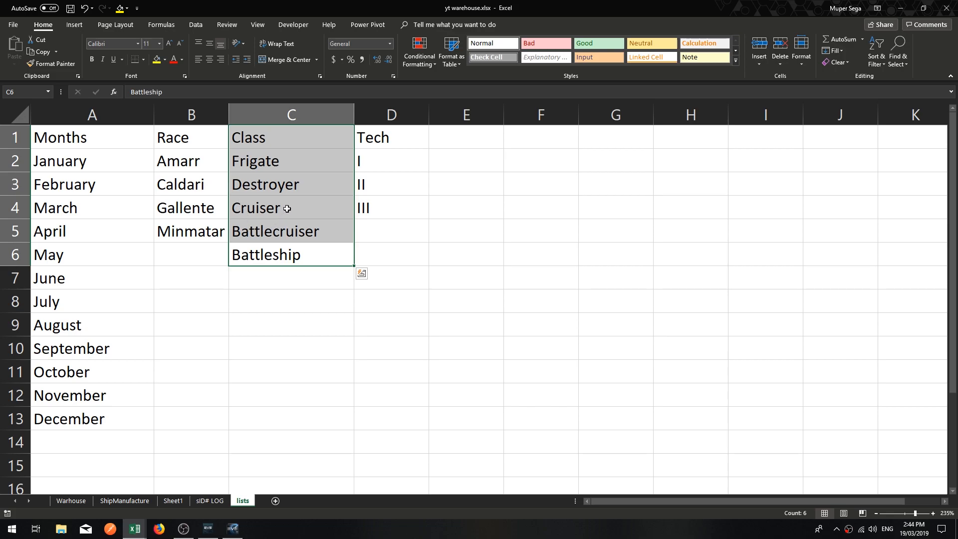
{"action": "left_click", "coordinate": [207, 231]}
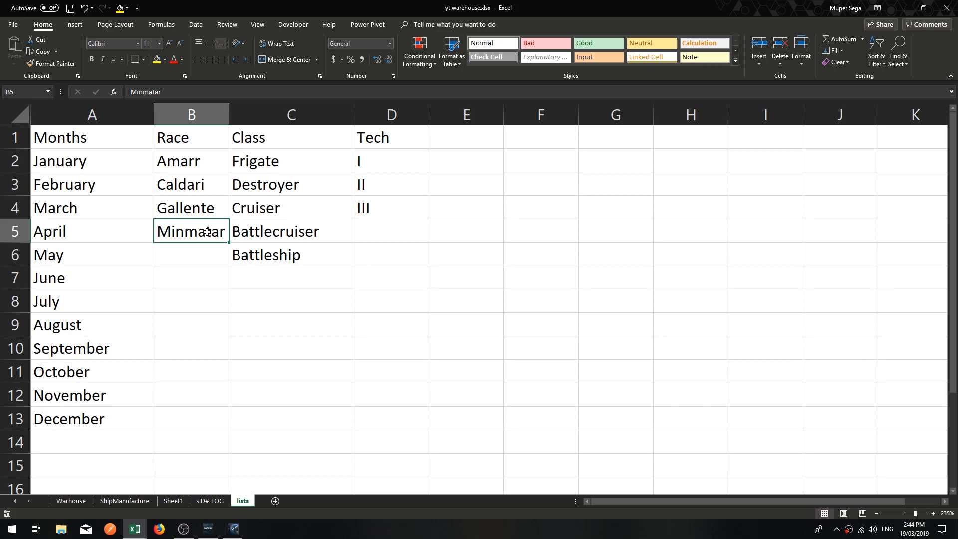
{"action": "left_click_drag", "start_coordinate": [207, 231], "coordinate": [190, 135]}
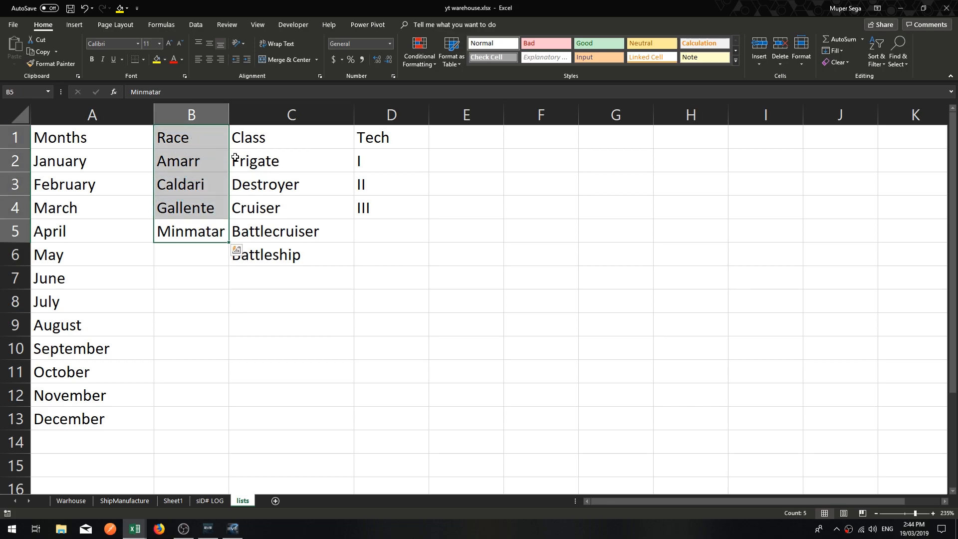
{"action": "left_click", "coordinate": [236, 249]}
{"action": "left_click", "coordinate": [193, 136]}
{"action": "left_click", "coordinate": [466, 278]}
{"action": "left_click_drag", "start_coordinate": [194, 136], "coordinate": [393, 257]}
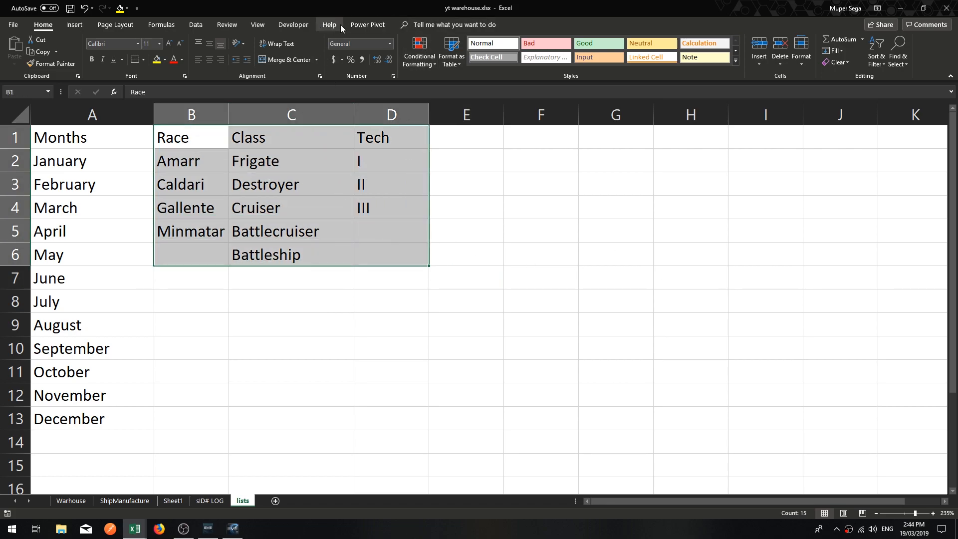
{"action": "left_click", "coordinate": [161, 25]}
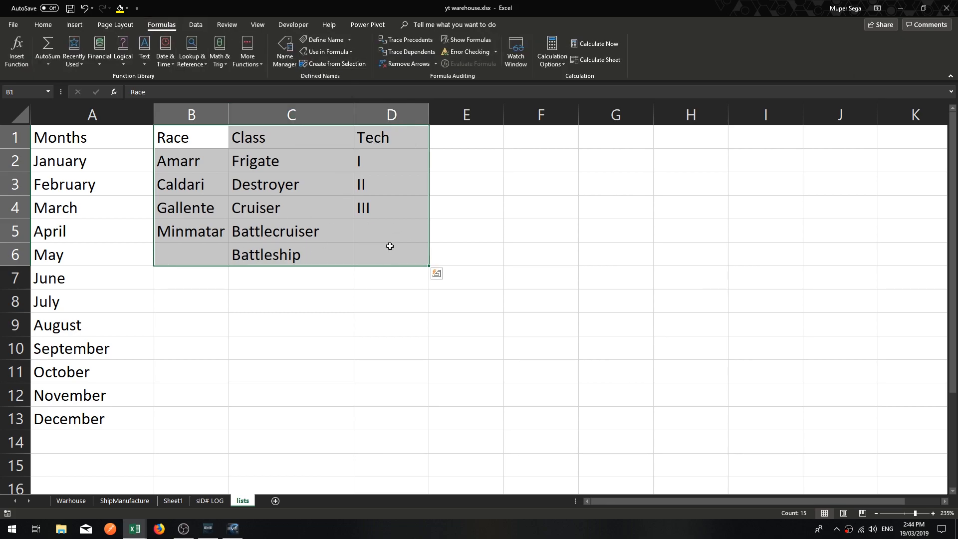
{"action": "left_click", "coordinate": [253, 305]}
Create named ranges from the top row for the Race (B1:B5), Class (C1:C6) and Tech (D1:D4) lists together.
{"action": "left_click_drag", "start_coordinate": [198, 234], "coordinate": [193, 138]}
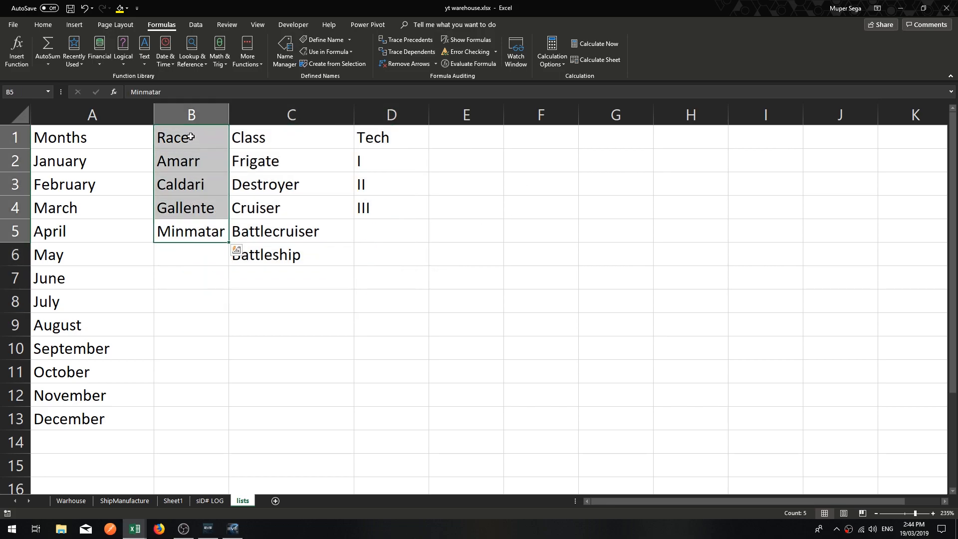
{"action": "left_click_drag", "start_coordinate": [284, 256], "coordinate": [329, 162]}
{"action": "left_click_drag", "start_coordinate": [382, 142], "coordinate": [382, 142]}
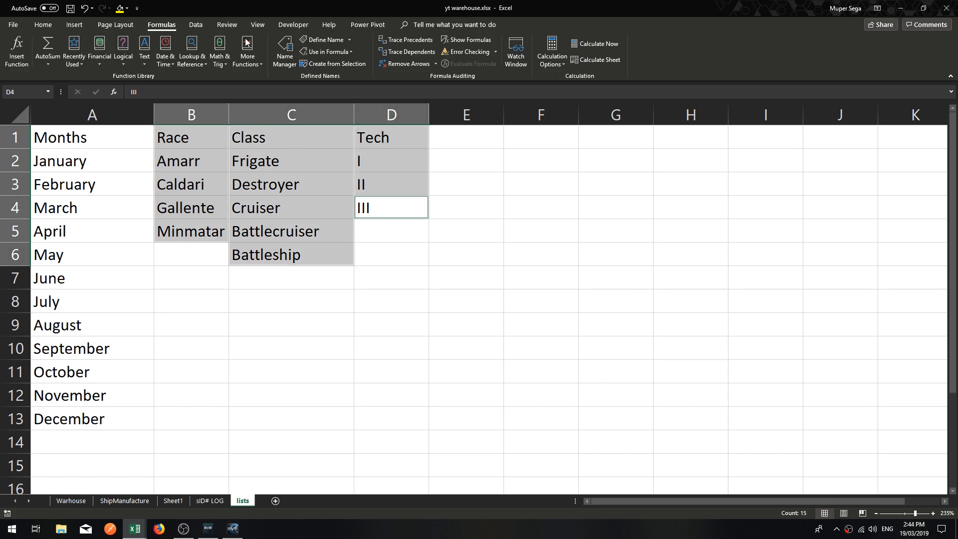
{"action": "double_click", "coordinate": [156, 26]}
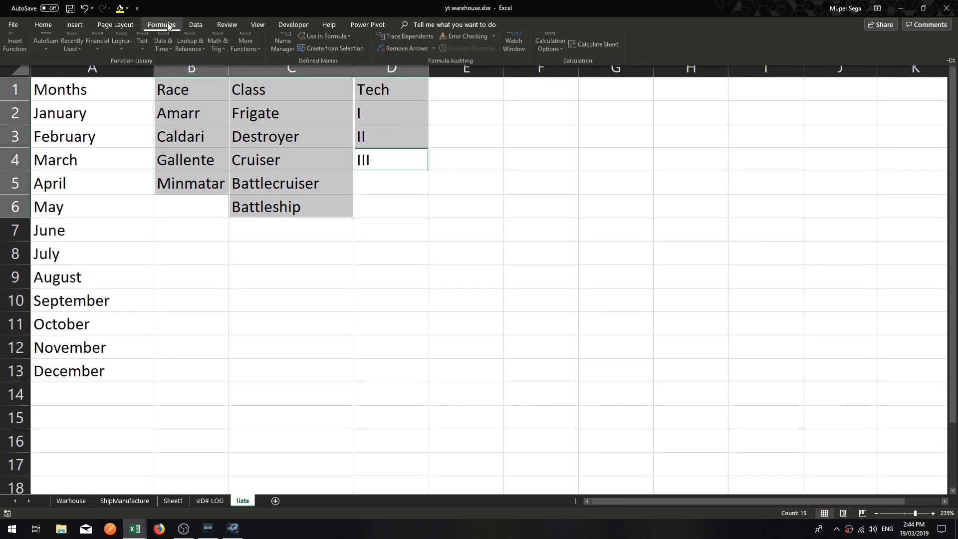
{"action": "double_click", "coordinate": [167, 23]}
{"action": "left_click", "coordinate": [327, 64]}
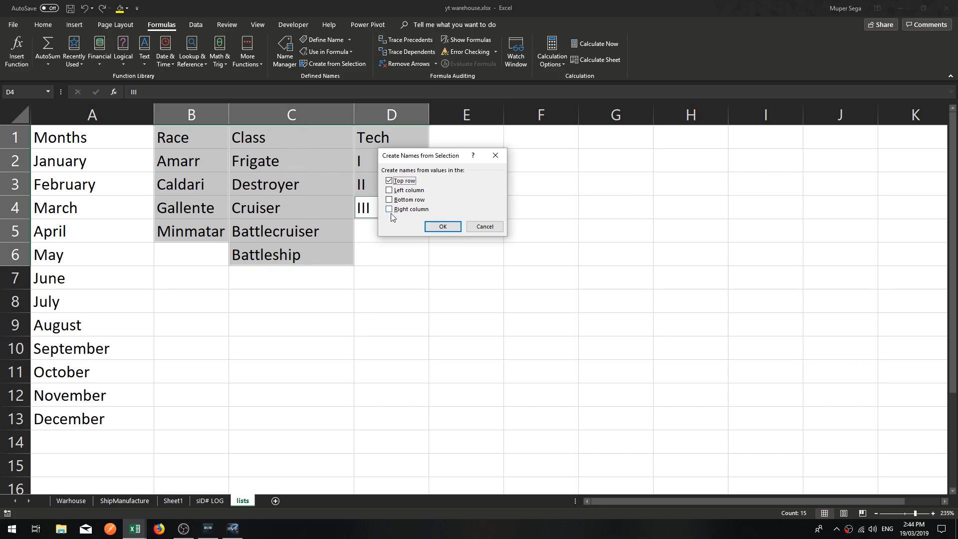
{"action": "left_click", "coordinate": [443, 227]}
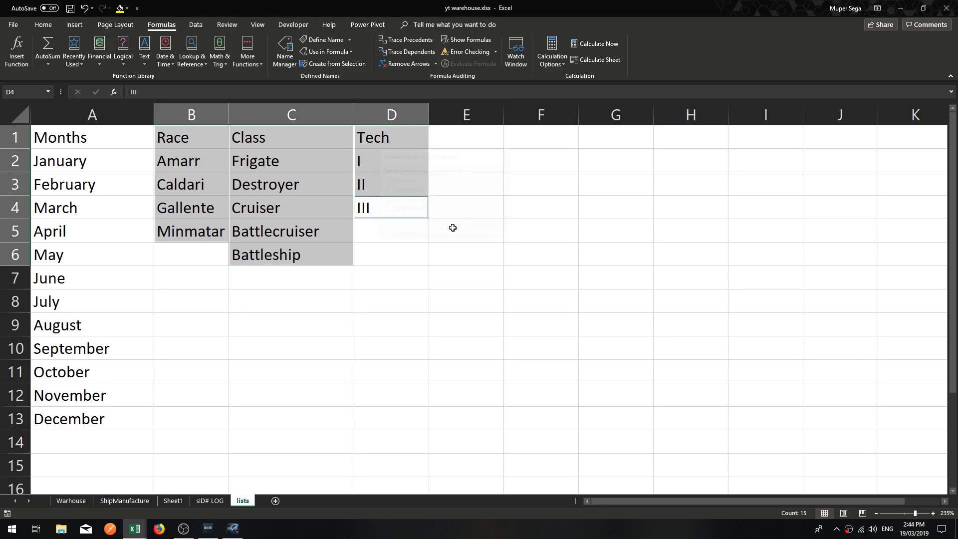
{"action": "left_click", "coordinate": [492, 191]}
{"action": "left_click", "coordinate": [482, 237]}
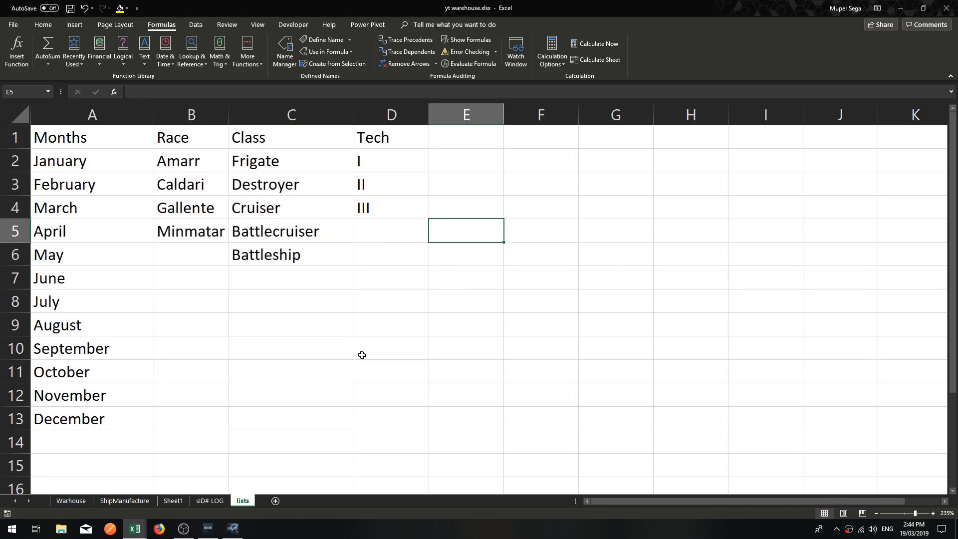
Review the defined names in the Name Manager, checking which cells the Tech and Race names refer to.
{"action": "left_click", "coordinate": [424, 280]}
{"action": "left_click", "coordinate": [284, 49]}
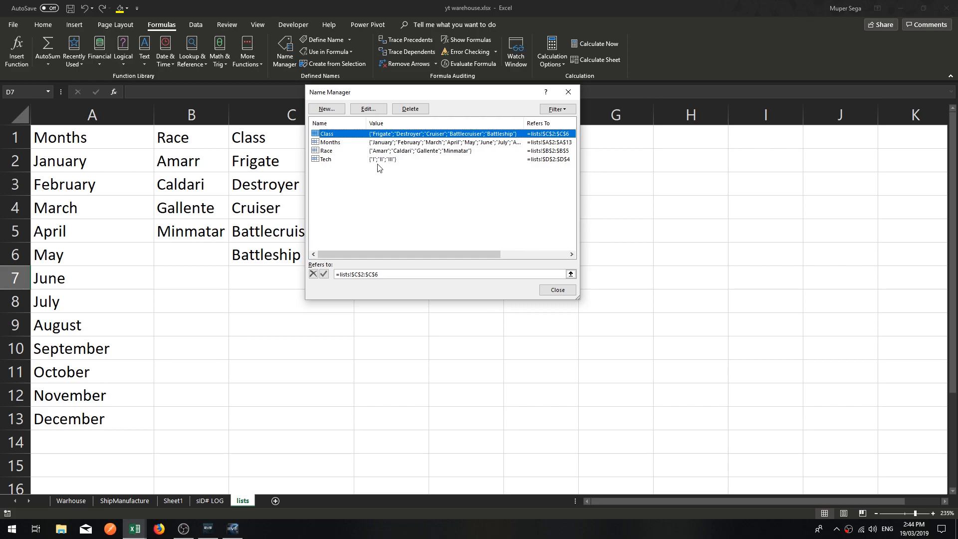
{"action": "left_click", "coordinate": [323, 160]}
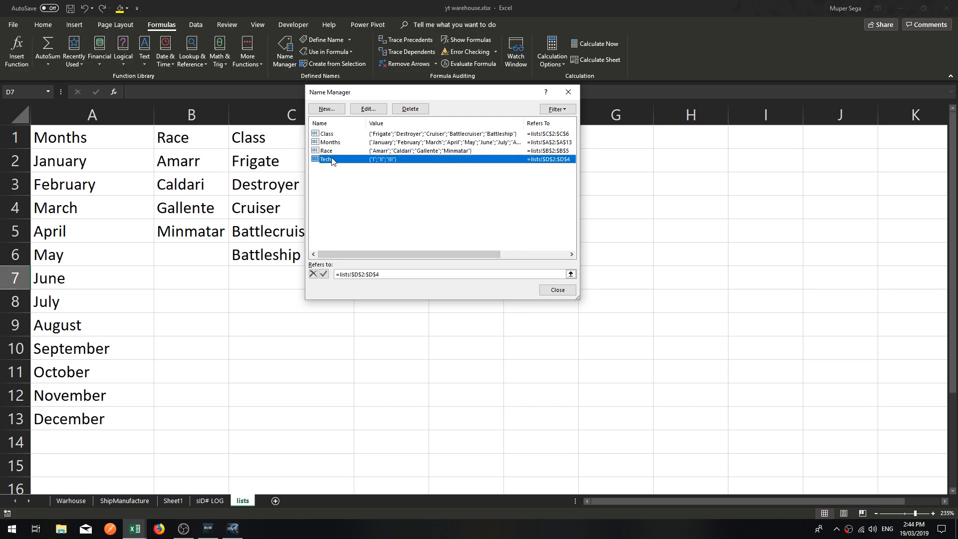
{"action": "left_click_drag", "start_coordinate": [447, 94], "coordinate": [563, 112]}
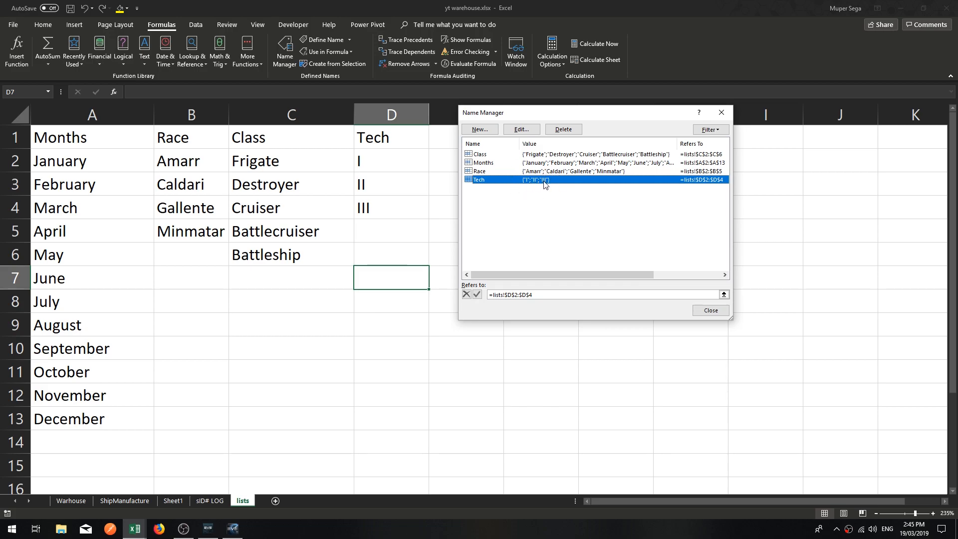
{"action": "left_click", "coordinate": [519, 171]}
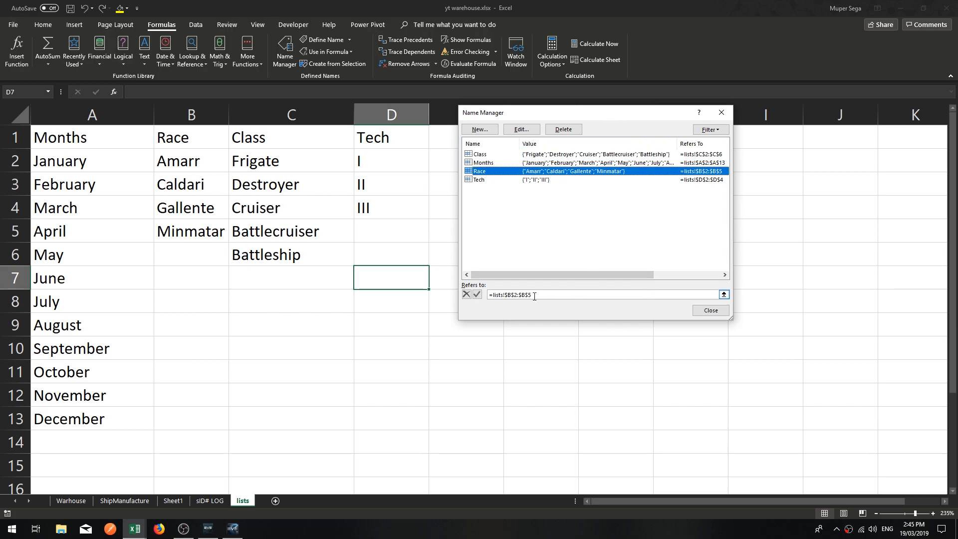
{"action": "left_click", "coordinate": [502, 296]}
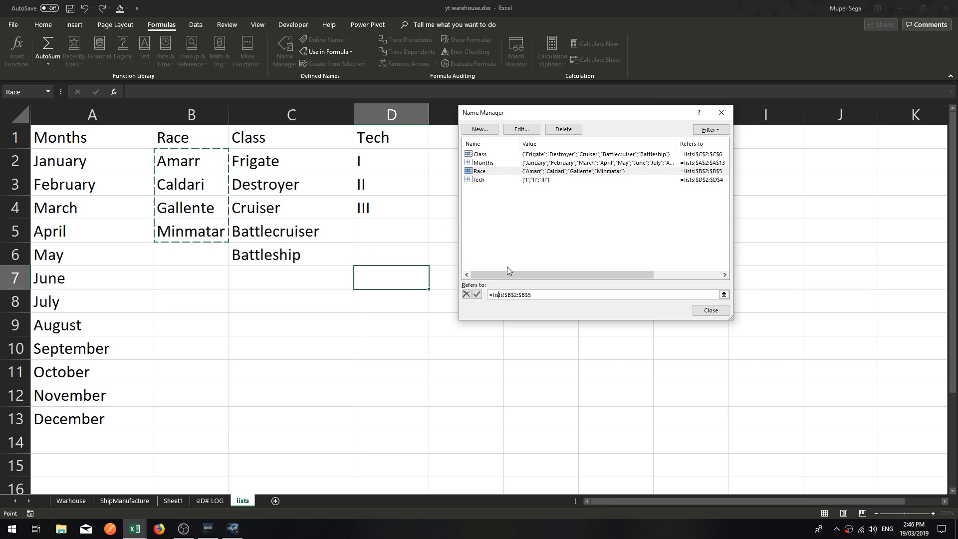
Close the Name Manager and enter the header Dynamic in cell E1 of the lists sheet.
{"action": "left_click", "coordinate": [725, 311]}
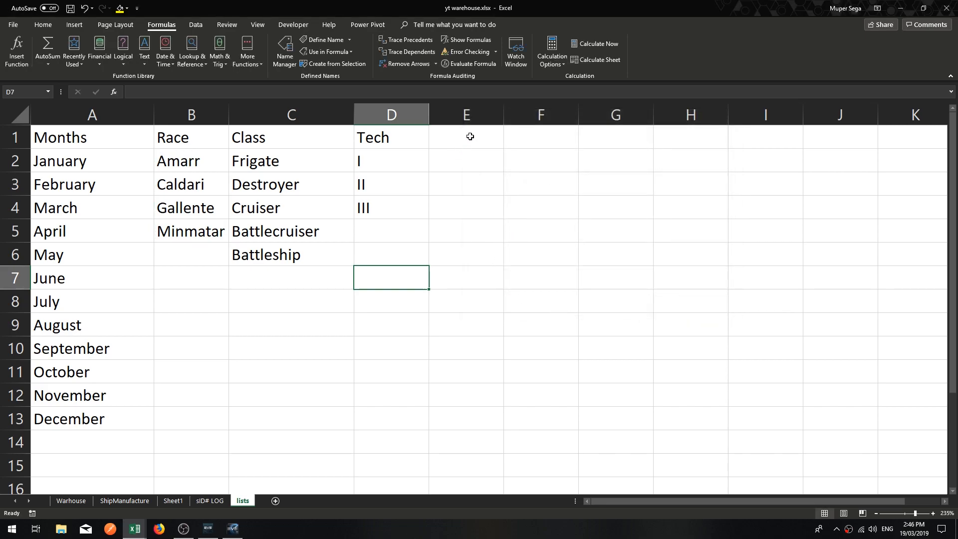
{"action": "left_click", "coordinate": [464, 299]}
{"action": "left_click", "coordinate": [454, 140]}
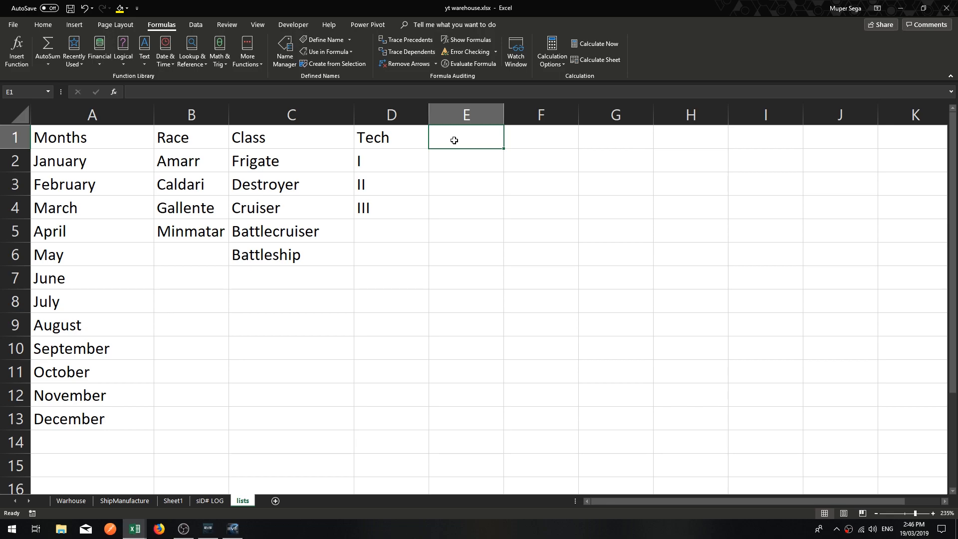
{"action": "type", "text": "Dynamic"}
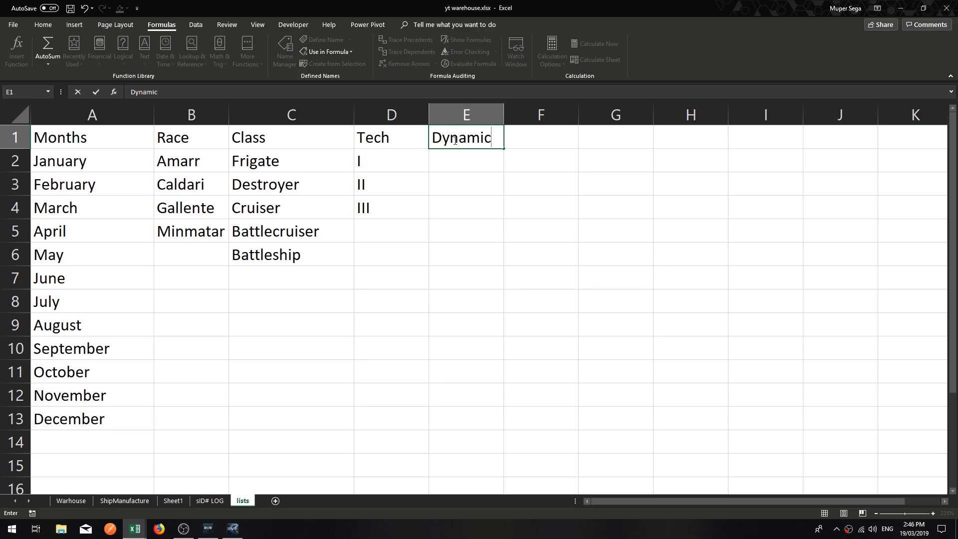
{"action": "key", "text": "Return"}
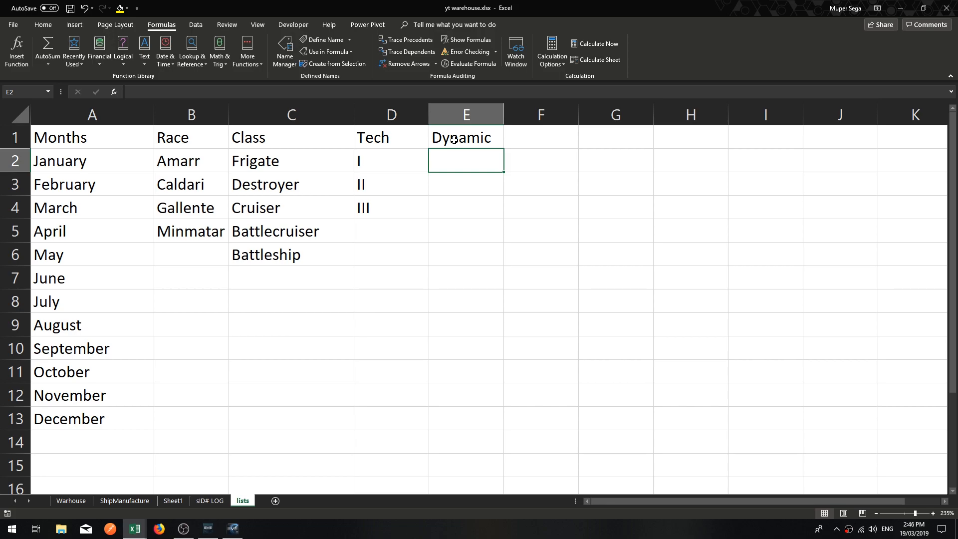
Enter the items bread, sugar and tritanium in cells E2 to E4 under the Dynamic header.
{"action": "type", "text": "bread"}
{"action": "key", "text": "Return"}
{"action": "type", "text": "sugar"}
{"action": "key", "text": "Return"}
{"action": "type", "text": "tritanium"}
{"action": "key", "text": "Return"}
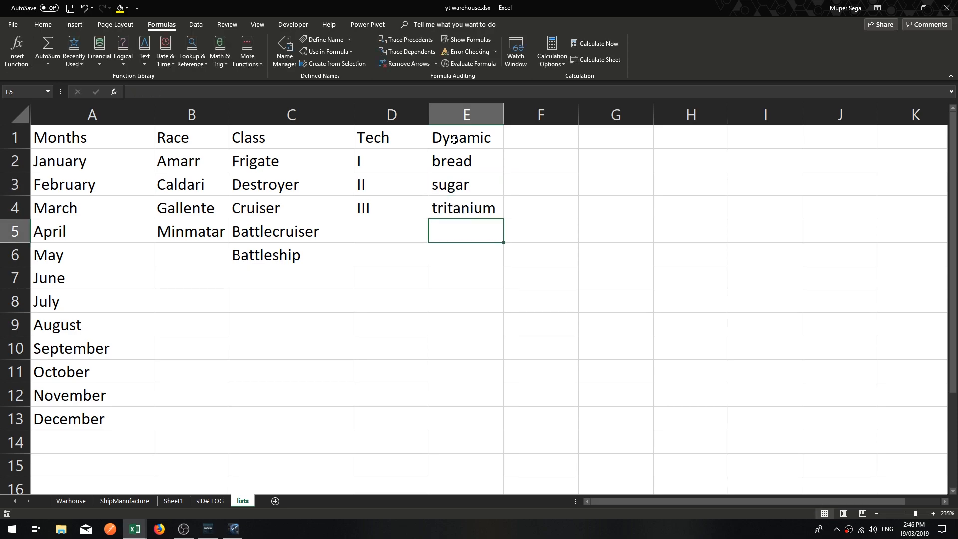
Start defining a workbook-scope name Dynamic from cell E1, wrapping its reference in the opening of an OFFSET formula: =offset(lists!$E$1.
{"action": "left_click_drag", "start_coordinate": [469, 212], "coordinate": [469, 138]}
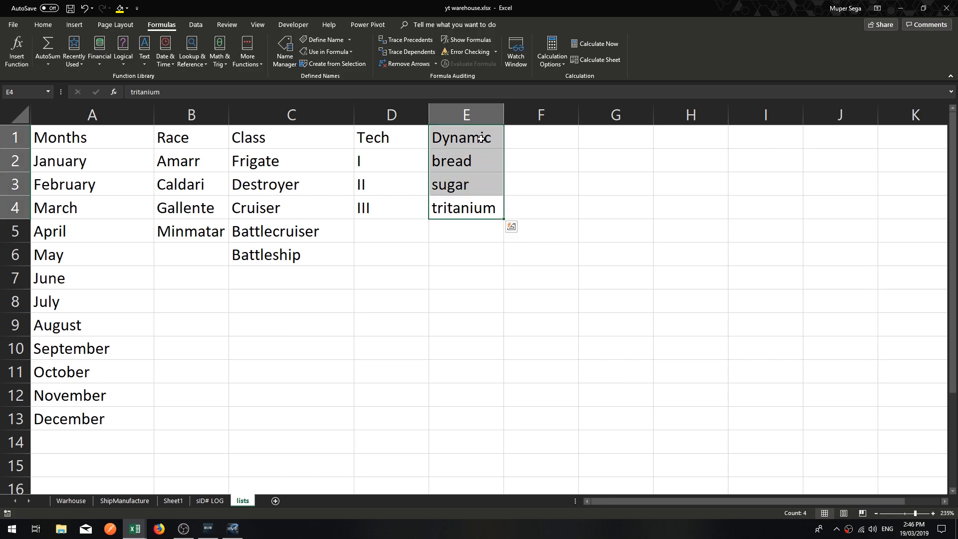
{"action": "left_click", "coordinate": [482, 140]}
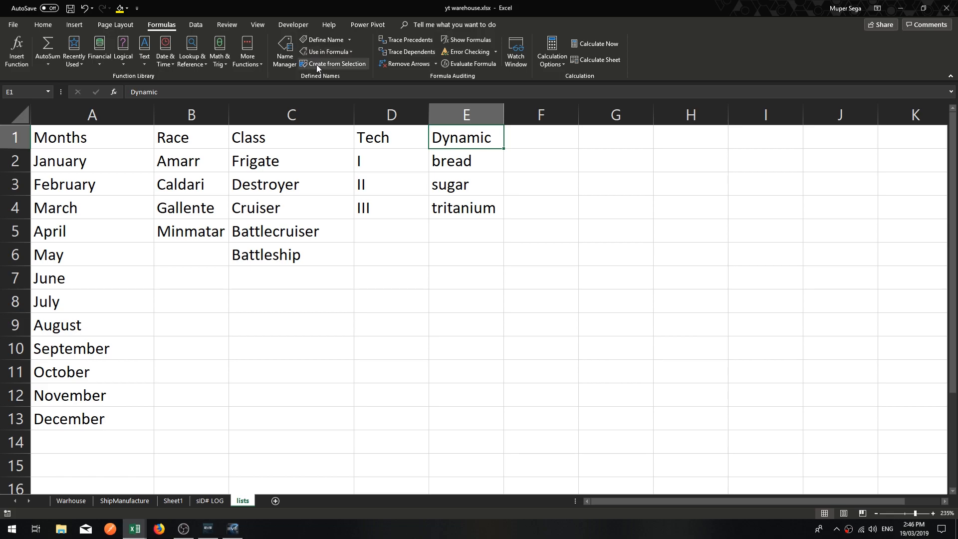
{"action": "left_click", "coordinate": [318, 39]}
{"action": "left_click", "coordinate": [590, 252]}
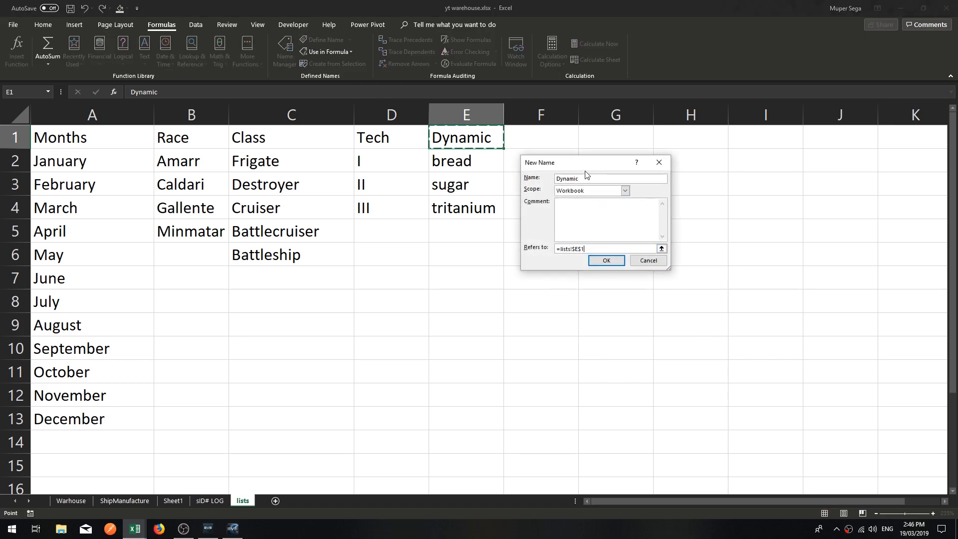
{"action": "left_click_drag", "start_coordinate": [585, 164], "coordinate": [621, 170]}
{"action": "left_click_drag", "start_coordinate": [627, 255], "coordinate": [603, 256]}
{"action": "left_click", "coordinate": [622, 257]}
{"action": "left_click", "coordinate": [596, 255]}
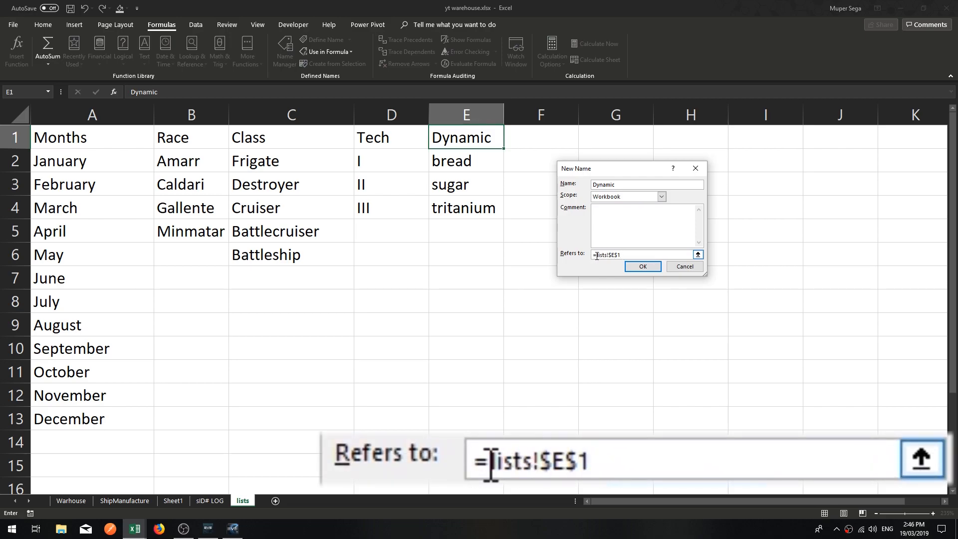
{"action": "type", "text": "ofs"}
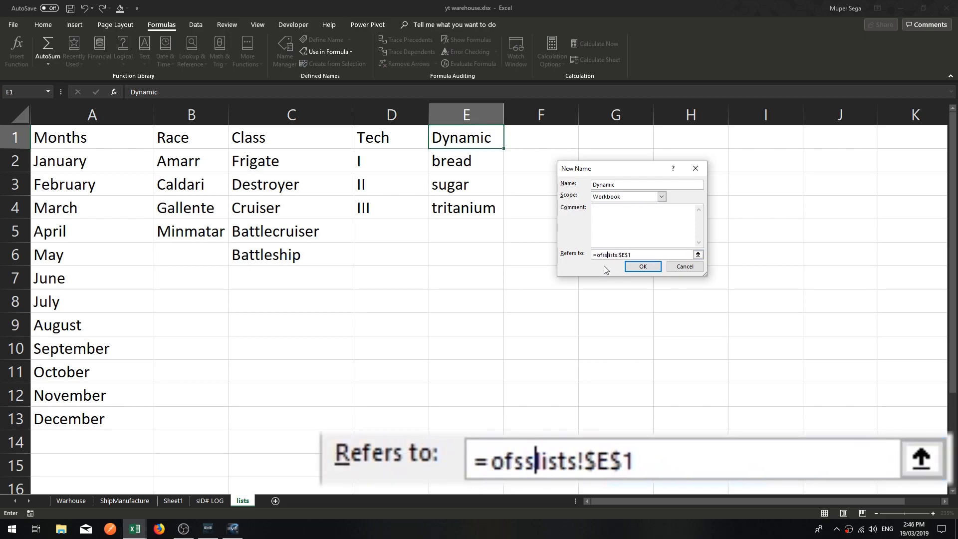
{"action": "key", "text": "BackSpace"}
{"action": "type", "text": "fset"}
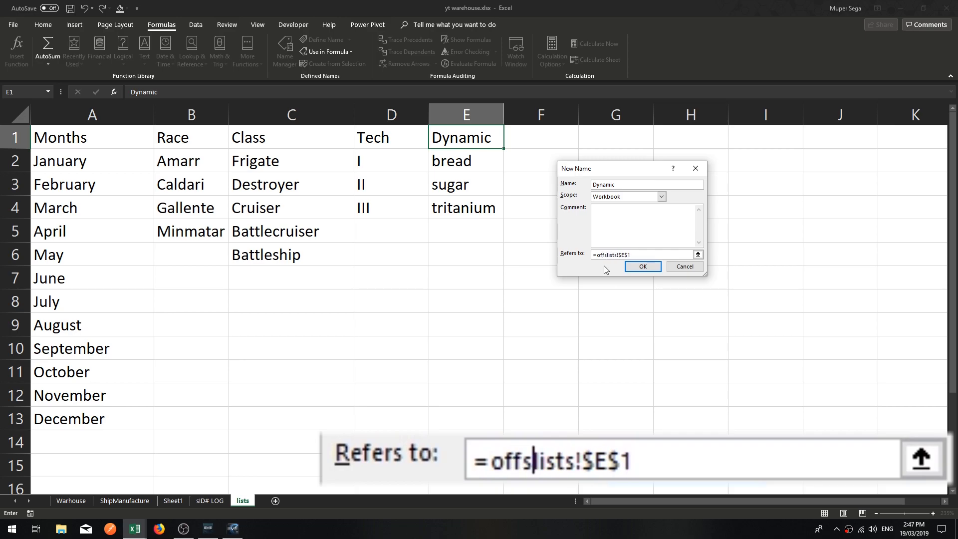
{"action": "type", "text": "9"}
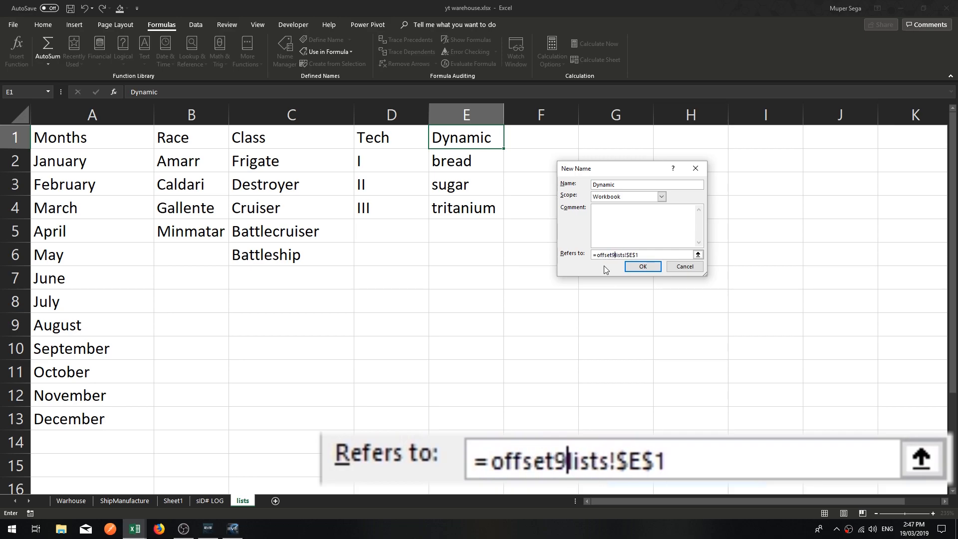
{"action": "key", "text": "BackSpace"}
{"action": "type", "text": "("}
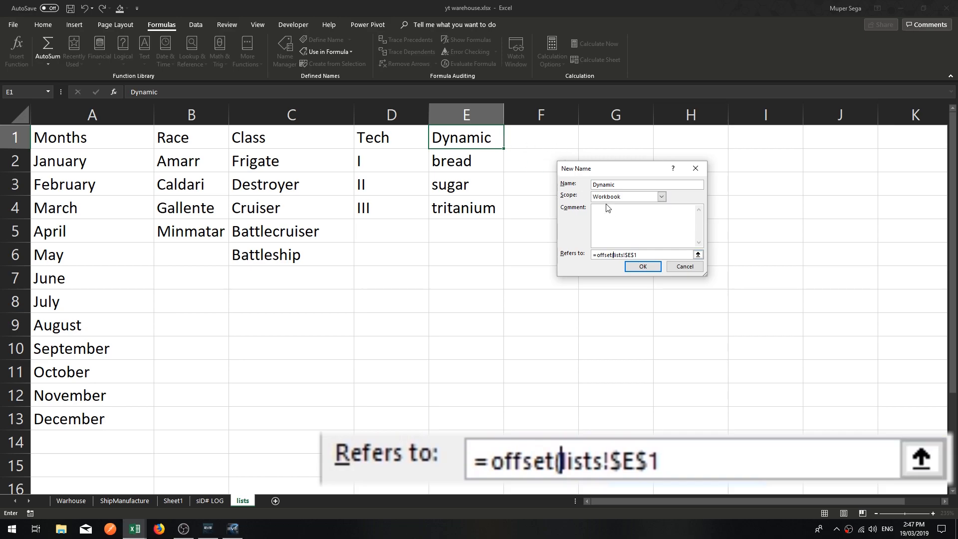
{"action": "type", "text": "2"}
{"action": "key", "text": "BackSpace"}
{"action": "left_click", "coordinate": [643, 254]}
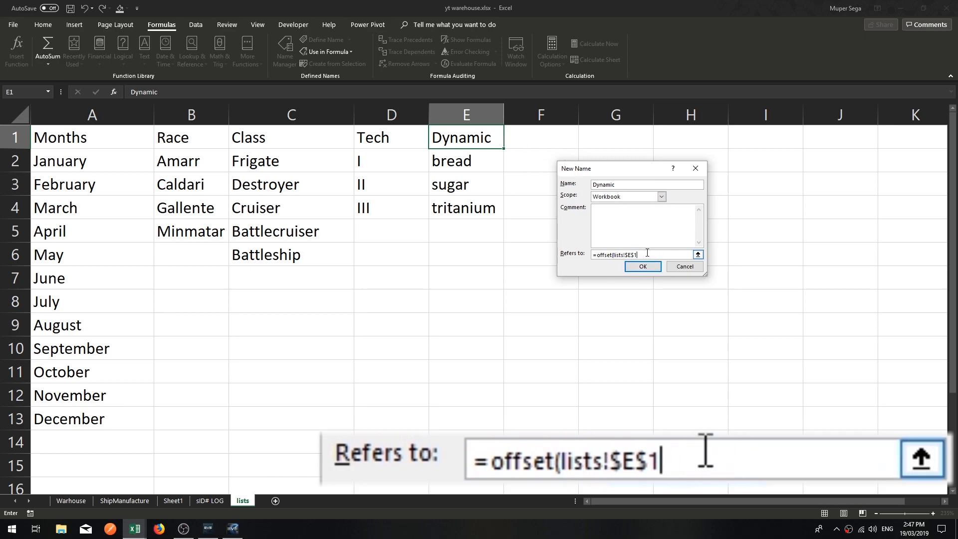
Complete the Dynamic name's reference with the arguments ,1,0,counta(lists!$E:$E)-1,1) and save the name.
{"action": "type", "text": ","}
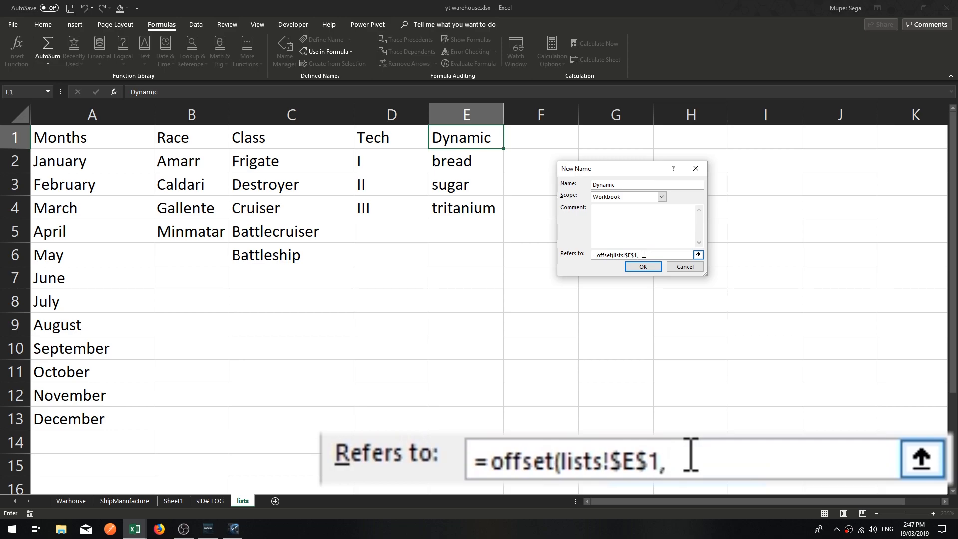
{"action": "type", "text": "1,0,"}
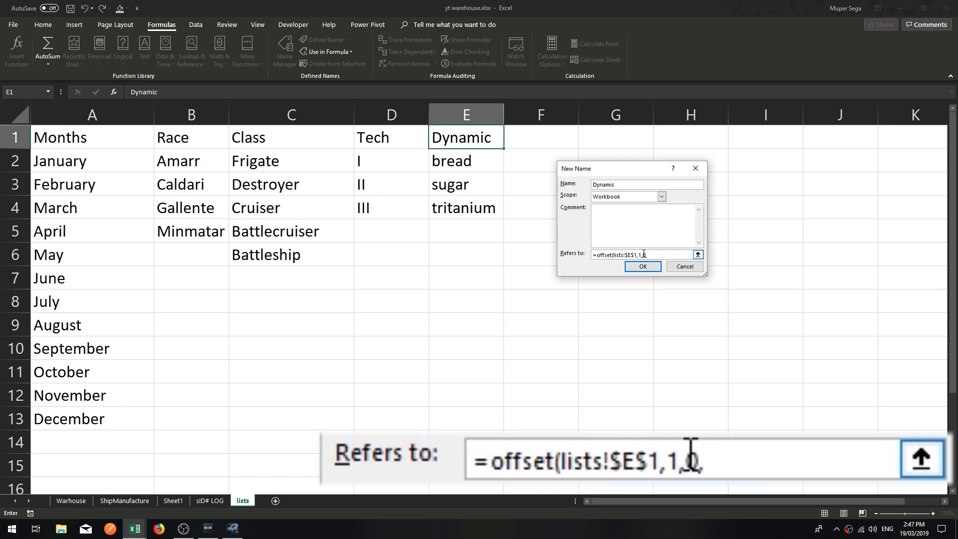
{"action": "type", "text": "counta("}
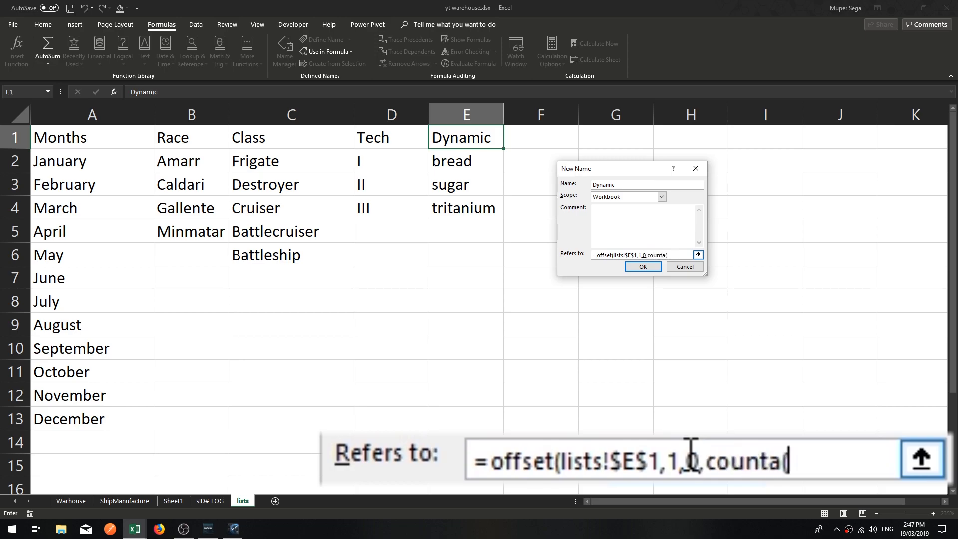
{"action": "left_click", "coordinate": [466, 115]}
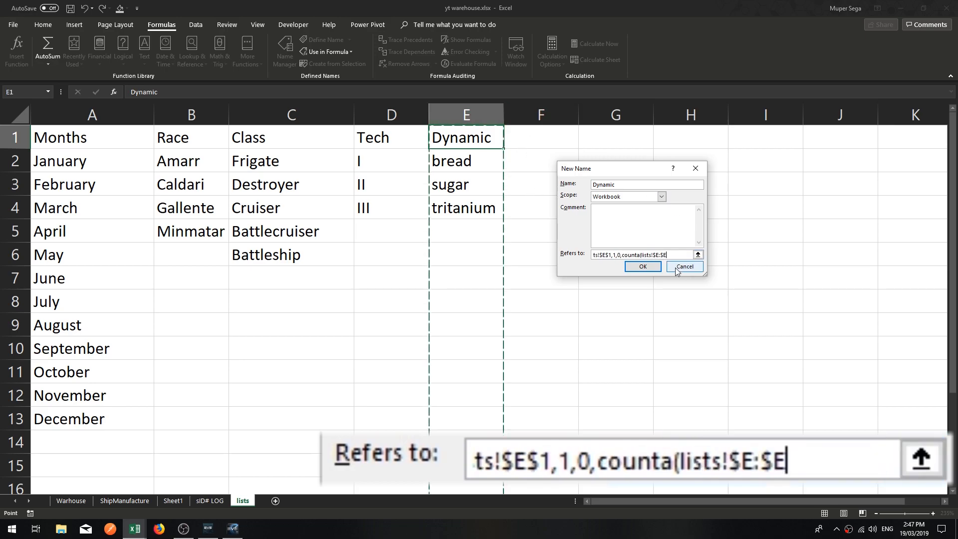
{"action": "type", "text": ")-"}
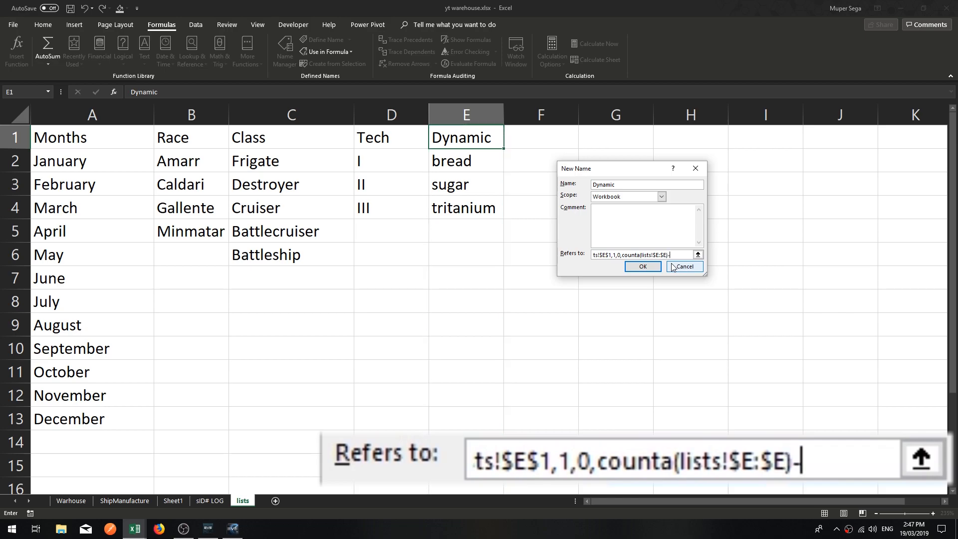
{"action": "type", "text": "1,1)"}
{"action": "key", "text": "Return"}
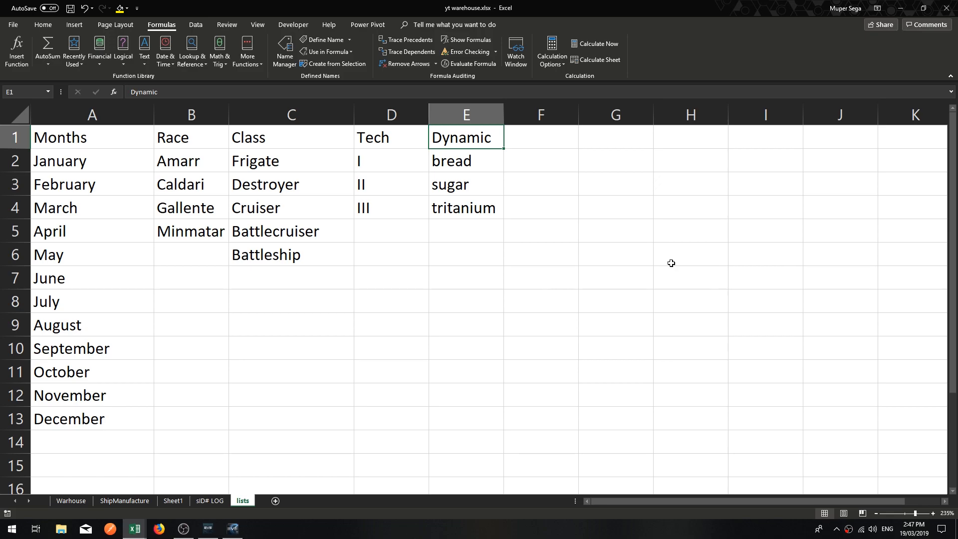
Check the reference formula of the Dynamic name in the Name Manager.
{"action": "left_click", "coordinate": [462, 213]}
{"action": "left_click", "coordinate": [462, 128]}
{"action": "left_click", "coordinate": [285, 51]}
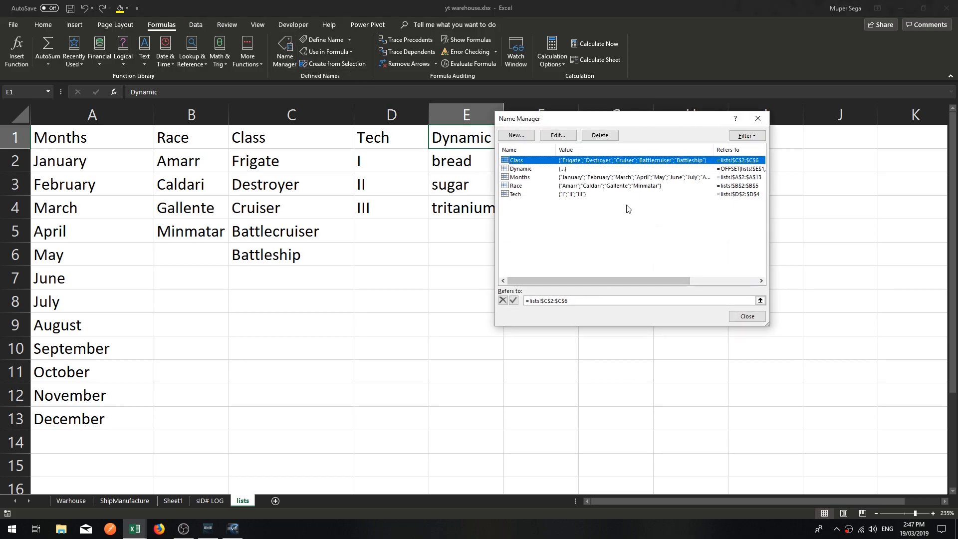
{"action": "left_click", "coordinate": [555, 168]}
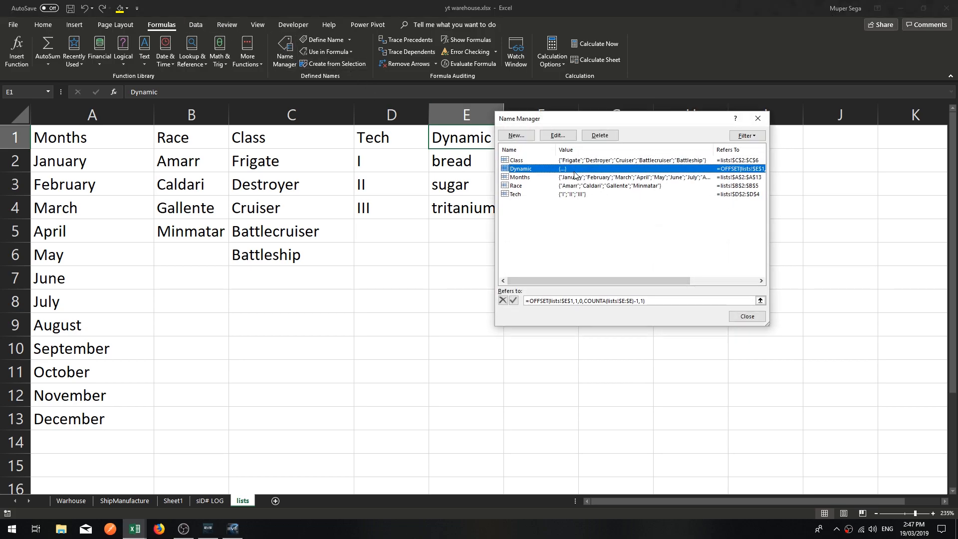
{"action": "left_click", "coordinate": [747, 315]}
Apply list data validation to cell G1 with the named range Dynamic as its source.
{"action": "left_click", "coordinate": [617, 274]}
{"action": "left_click", "coordinate": [576, 140]}
{"action": "key", "text": "Right"}
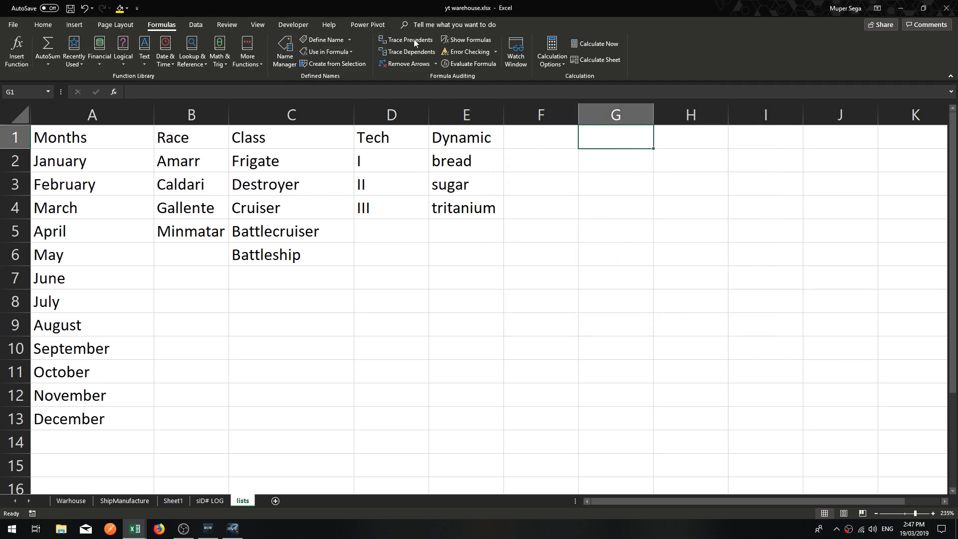
{"action": "left_click", "coordinate": [47, 25]}
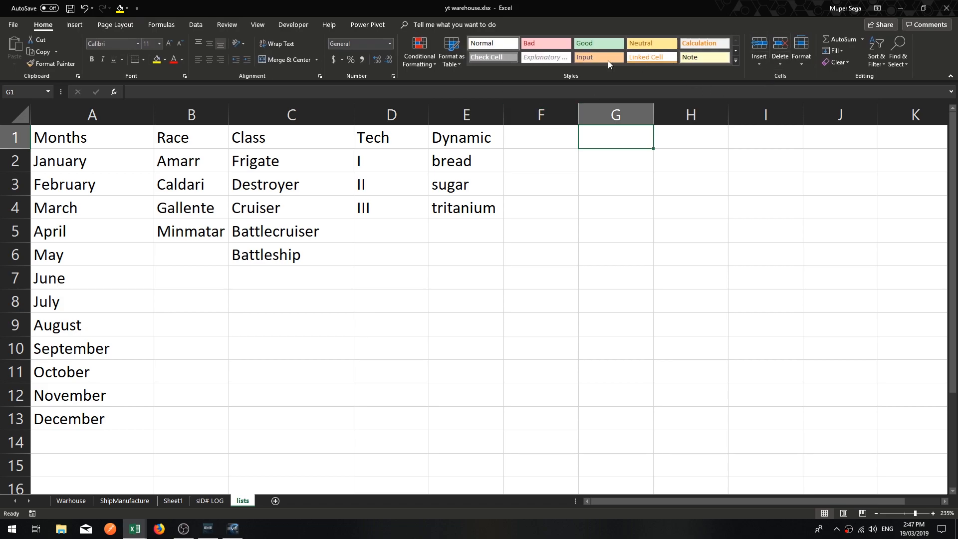
{"action": "left_click", "coordinate": [195, 26]}
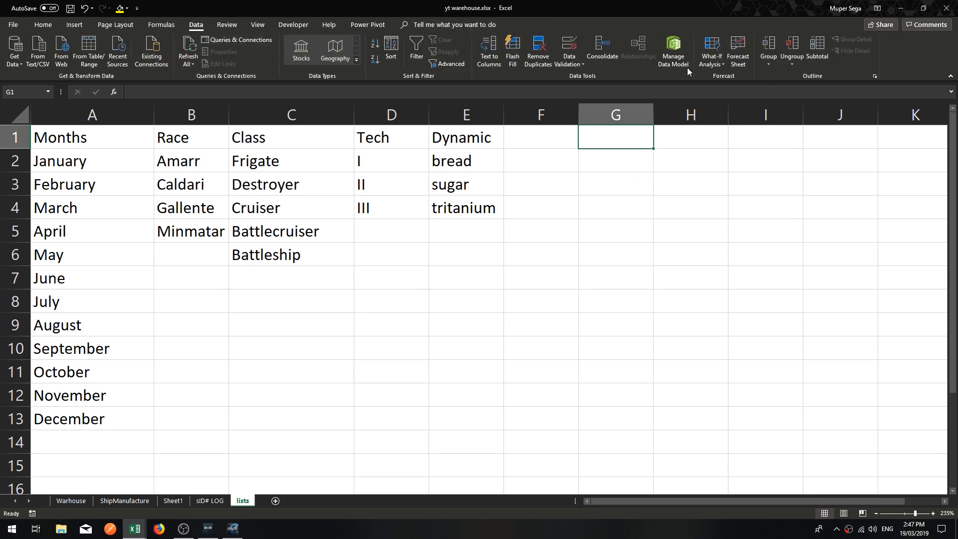
{"action": "left_click", "coordinate": [579, 46]}
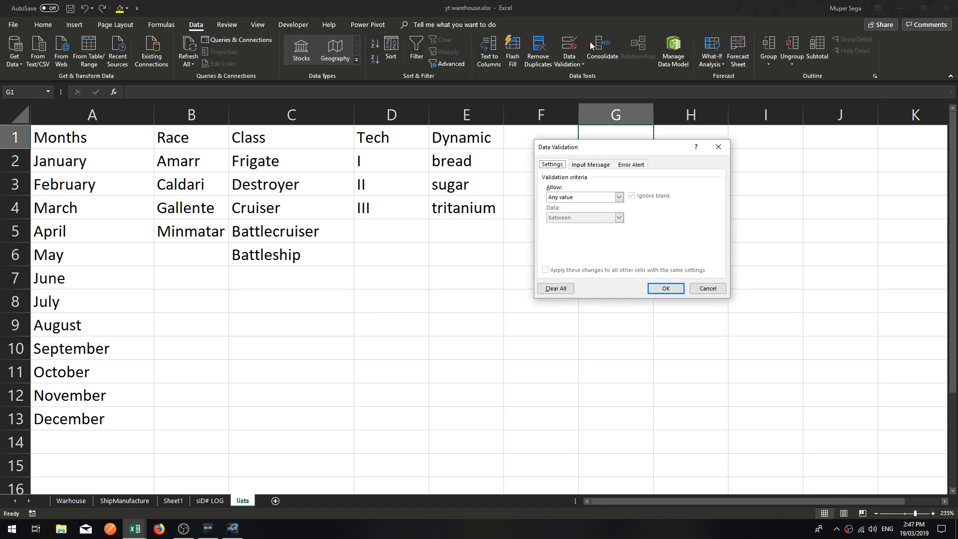
{"action": "left_click", "coordinate": [618, 197]}
{"action": "left_click", "coordinate": [566, 226]}
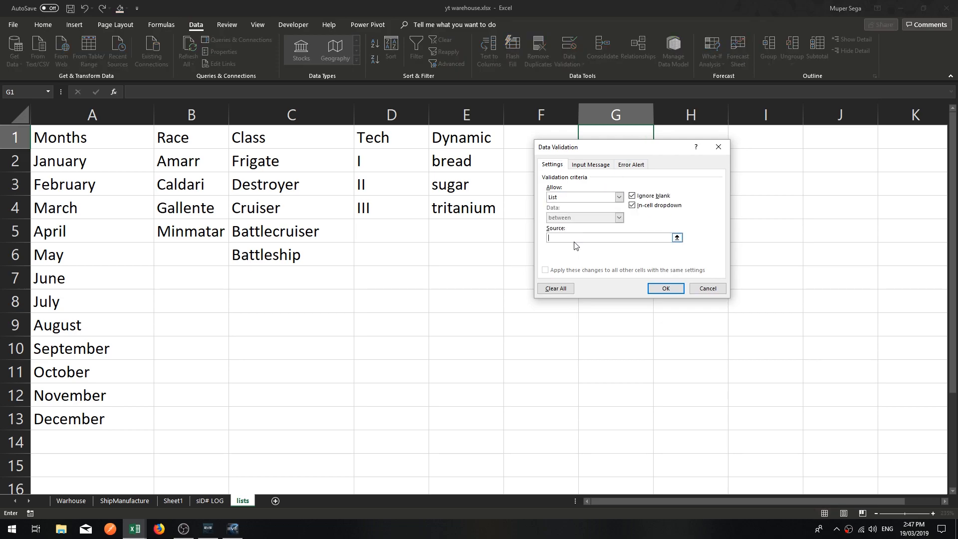
{"action": "key", "text": "F3"}
{"action": "left_click", "coordinate": [583, 207]}
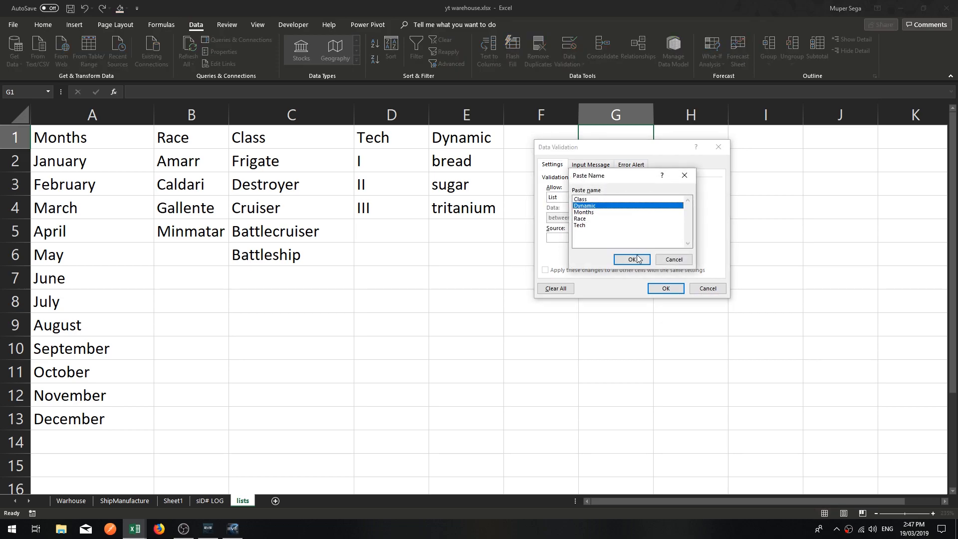
{"action": "left_click", "coordinate": [635, 258]}
{"action": "left_click", "coordinate": [665, 288]}
Examine the choices offered by the drop-down list in cell G1.
{"action": "left_click", "coordinate": [612, 278]}
{"action": "left_click", "coordinate": [644, 138]}
{"action": "left_click", "coordinate": [658, 144]}
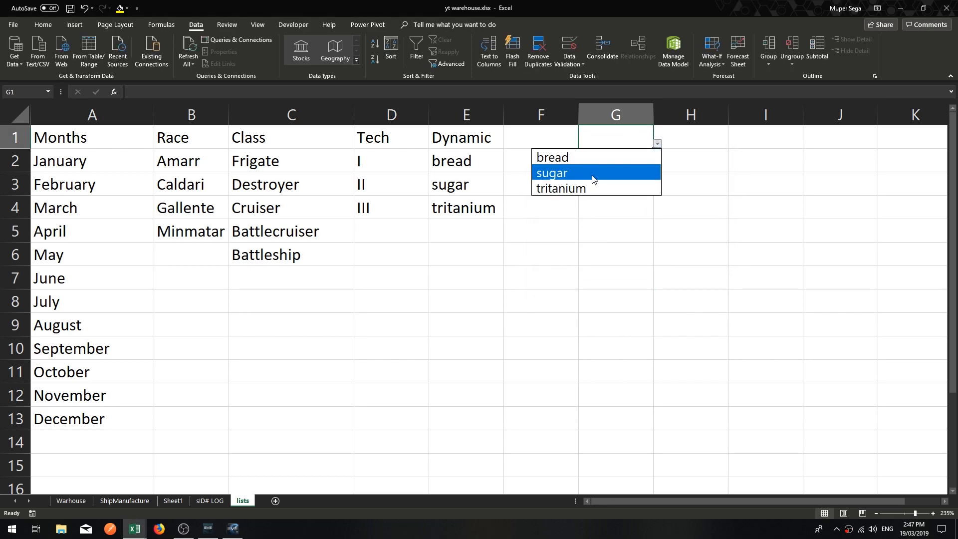
Add the item isogen in cell E5 of the Dynamic list.
{"action": "left_click", "coordinate": [581, 249]}
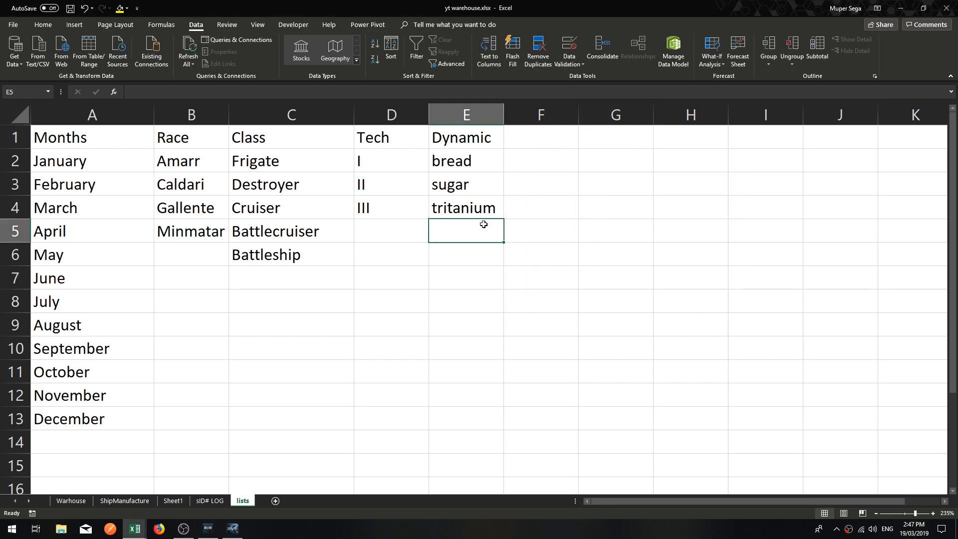
{"action": "type", "text": "isogen"}
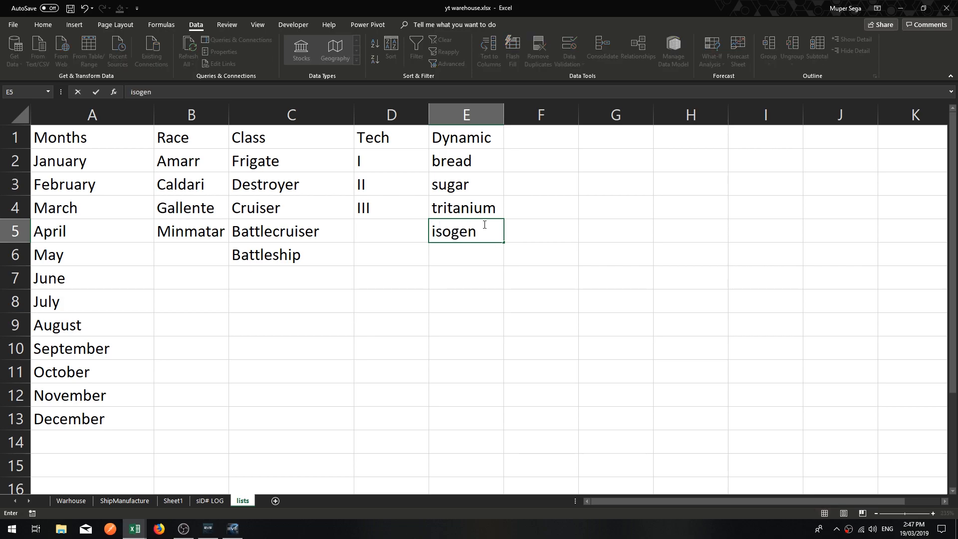
{"action": "key", "text": "Return"}
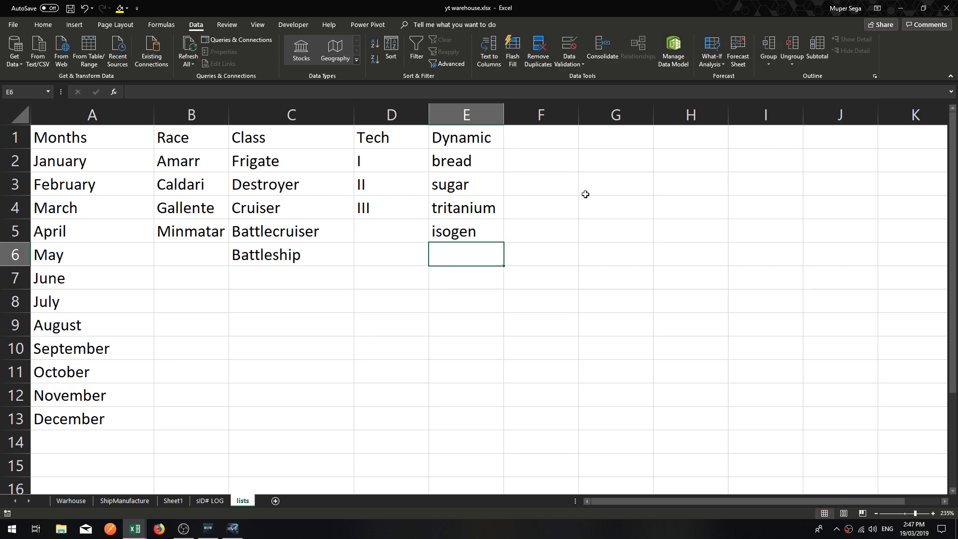
Test the G1 drop-down by choosing isogen, and clear the cell's contents again.
{"action": "left_click", "coordinate": [598, 139]}
{"action": "left_click", "coordinate": [658, 144]}
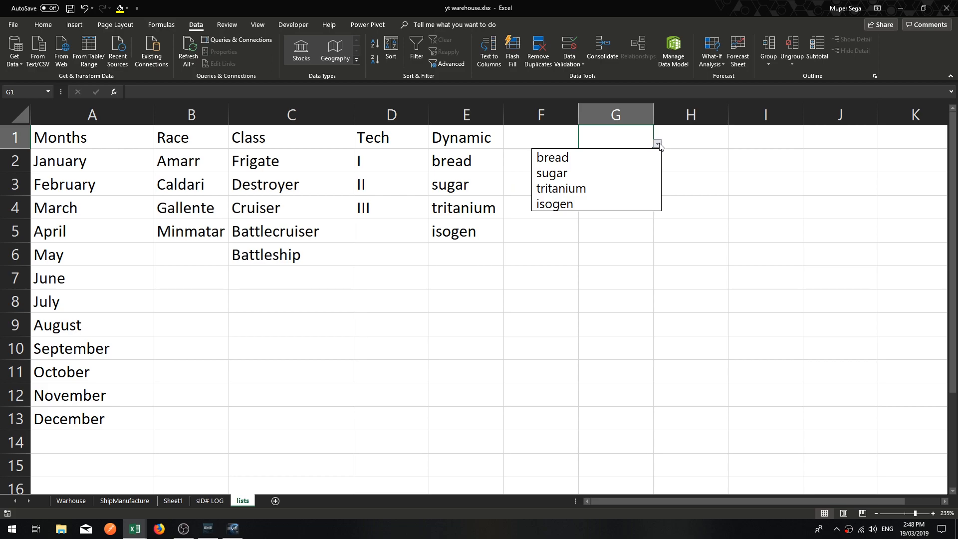
{"action": "left_click", "coordinate": [574, 204]}
{"action": "left_click", "coordinate": [635, 182]}
{"action": "left_click", "coordinate": [618, 163]}
{"action": "left_click", "coordinate": [612, 135]}
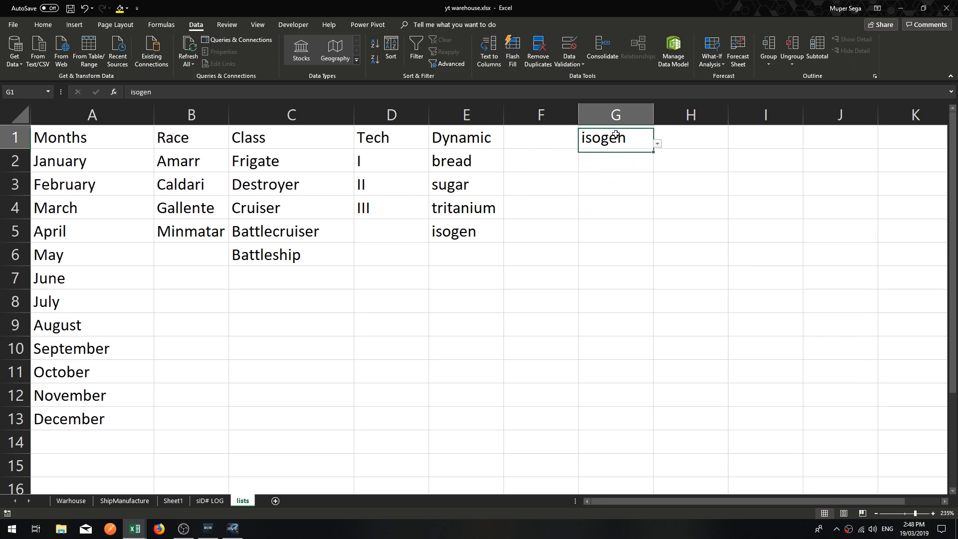
{"action": "key", "text": "Delete"}
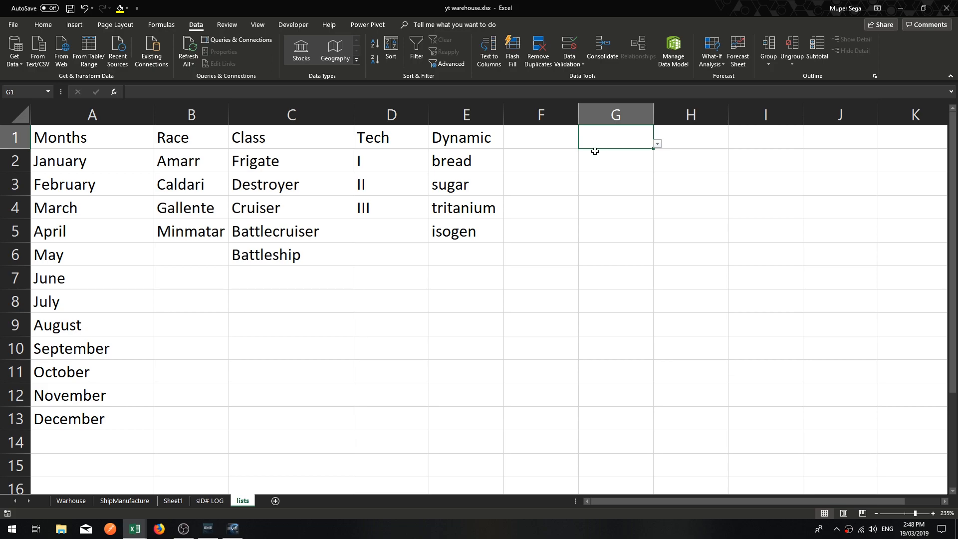
{"action": "left_click", "coordinate": [618, 180]}
{"action": "left_click", "coordinate": [614, 138]}
{"action": "left_click", "coordinate": [574, 178]}
{"action": "left_click_drag", "start_coordinate": [463, 233], "coordinate": [464, 138]}
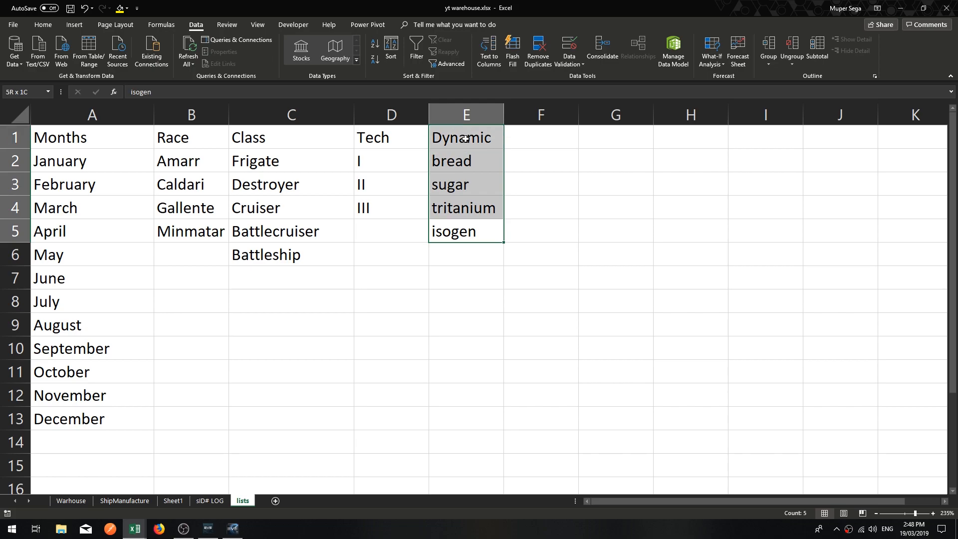
{"action": "left_click", "coordinate": [569, 219]}
{"action": "left_click", "coordinate": [467, 257]}
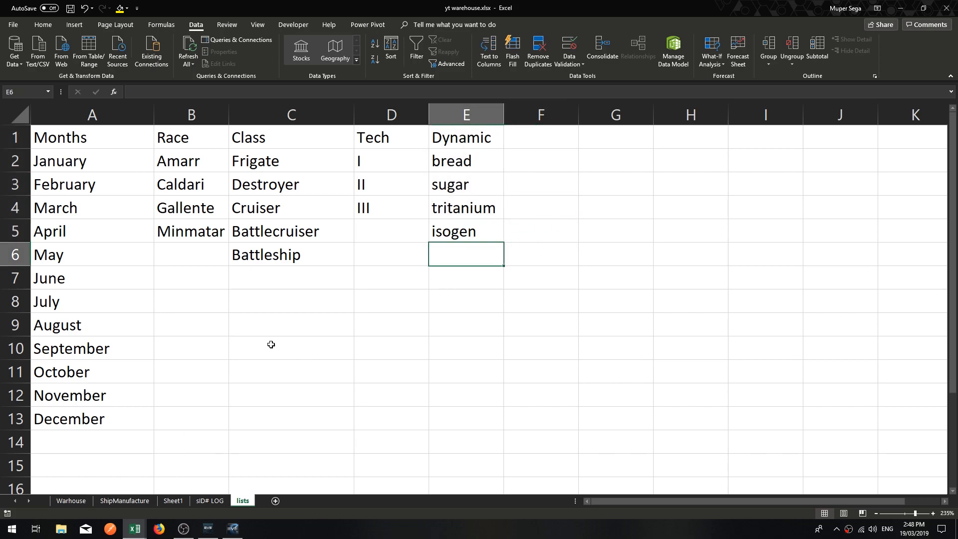
{"action": "left_click", "coordinate": [253, 352]}
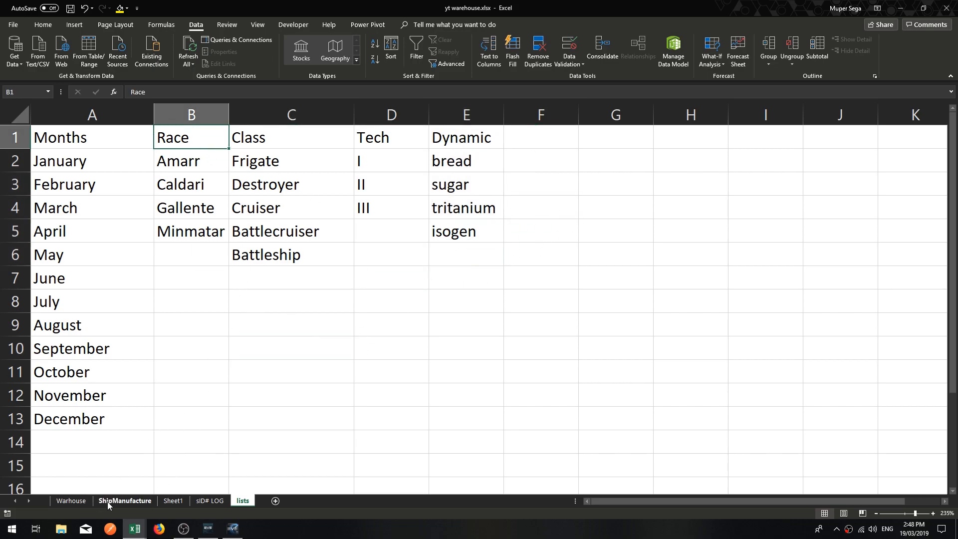
Switch to the ShipManufacture sheet and check cells C2 and D2 for drop-down lists.
{"action": "left_click", "coordinate": [111, 502]}
{"action": "left_click", "coordinate": [158, 327]}
{"action": "left_click", "coordinate": [111, 238]}
{"action": "left_click", "coordinate": [162, 236]}
{"action": "left_click", "coordinate": [109, 238]}
{"action": "left_click", "coordinate": [154, 235]}
{"action": "left_click", "coordinate": [95, 241]}
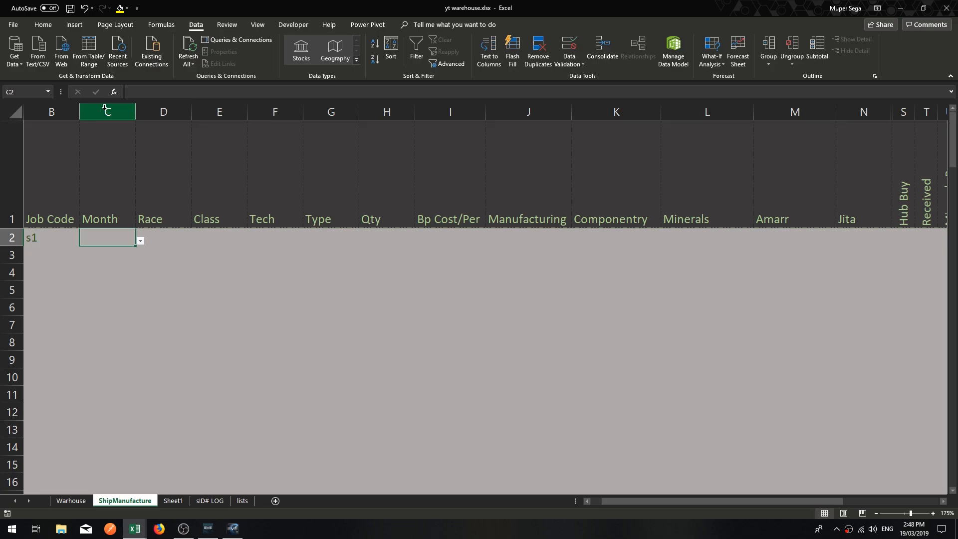
Apply list data validation to the whole Month column C with the named range Months as source, declining to extend the existing validation.
{"action": "left_click", "coordinate": [115, 112]}
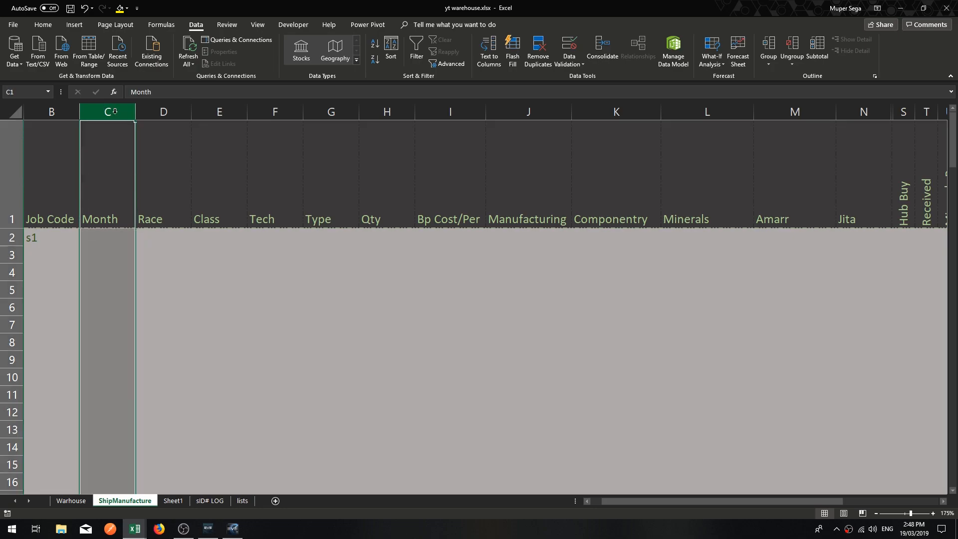
{"action": "left_click", "coordinate": [570, 48]}
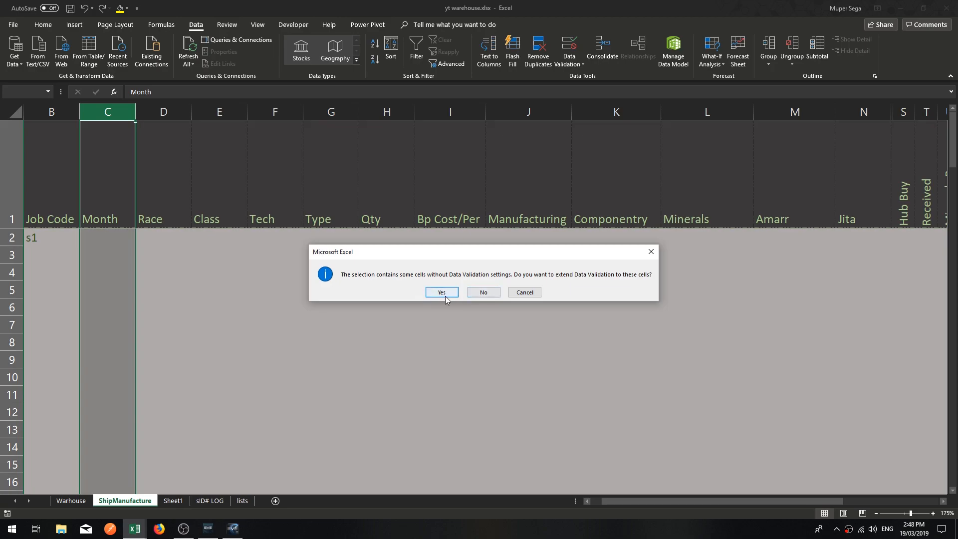
{"action": "left_click", "coordinate": [488, 292]}
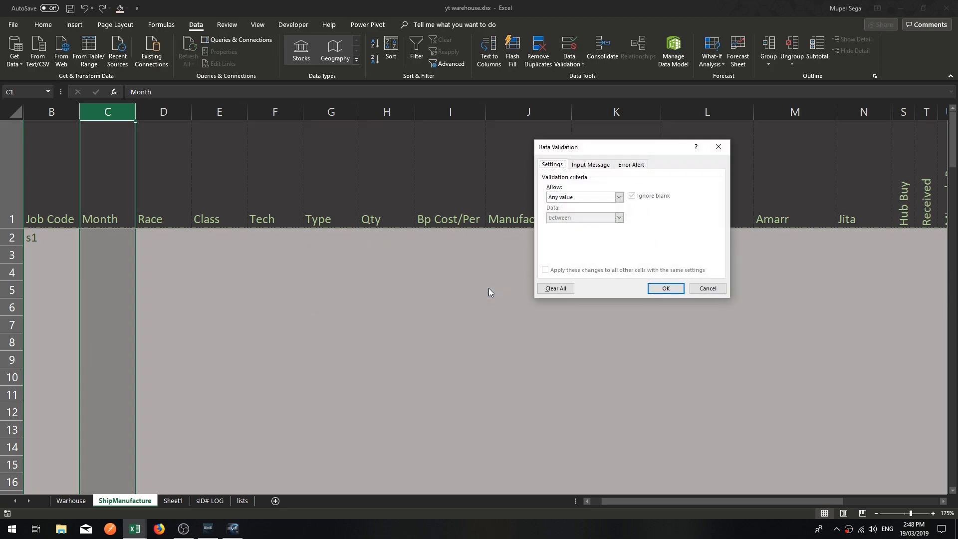
{"action": "left_click", "coordinate": [619, 197]}
{"action": "left_click", "coordinate": [560, 228]}
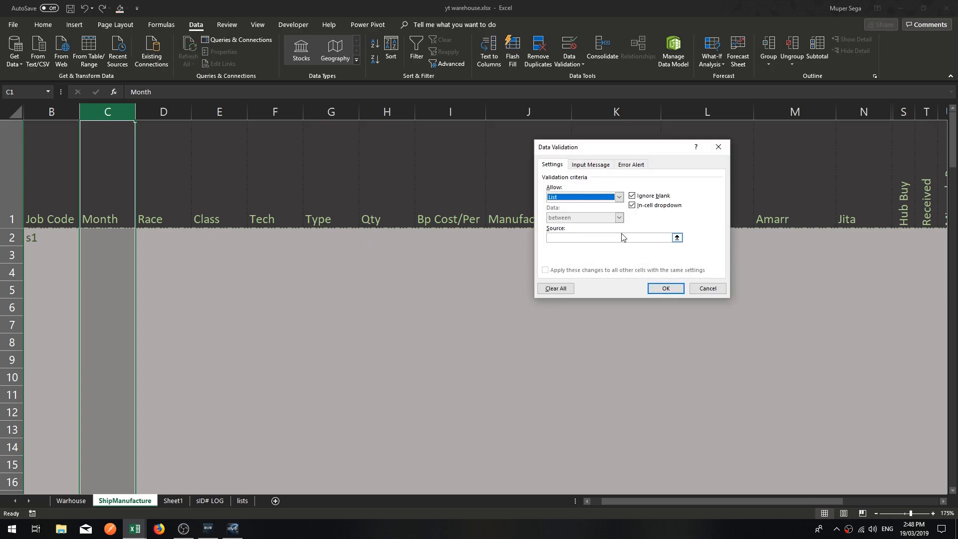
{"action": "left_click", "coordinate": [556, 236]}
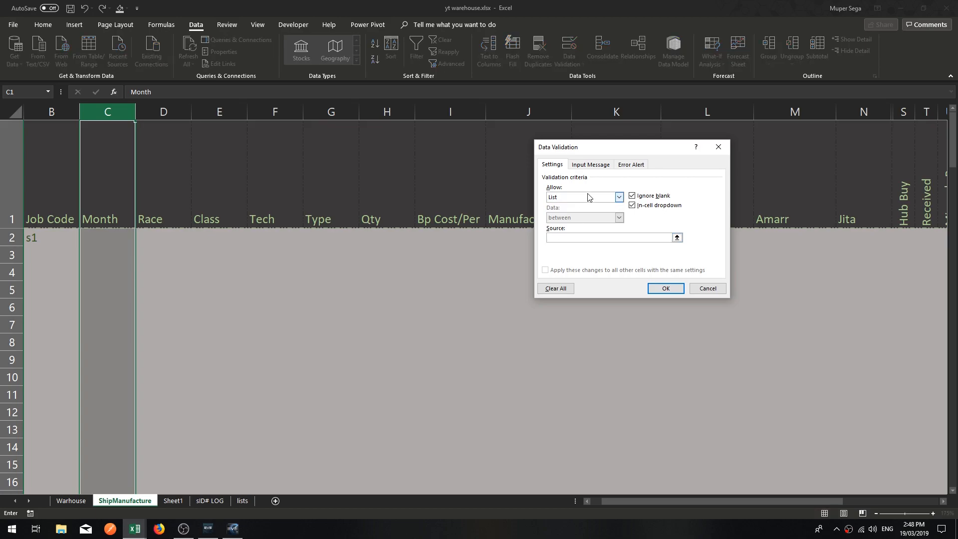
{"action": "key", "text": "F3"}
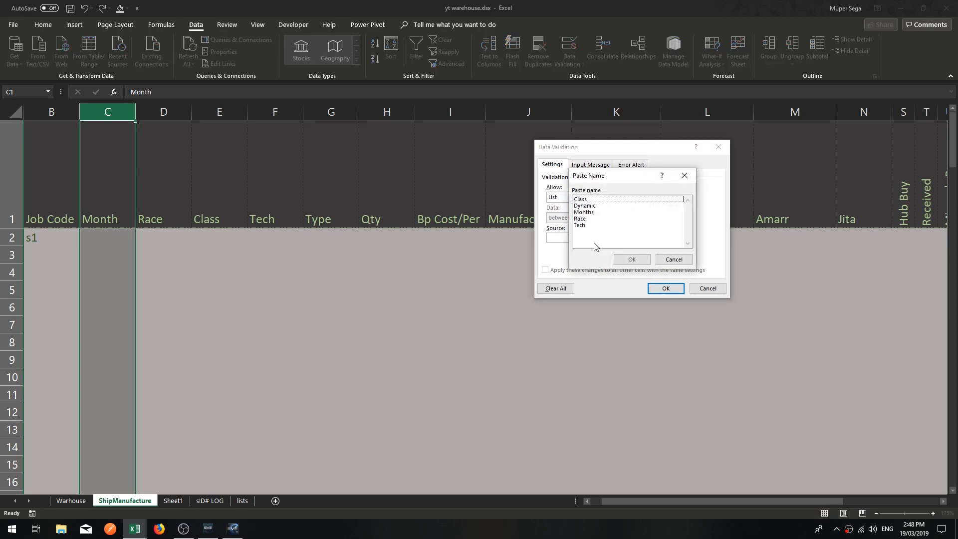
{"action": "left_click", "coordinate": [585, 212]}
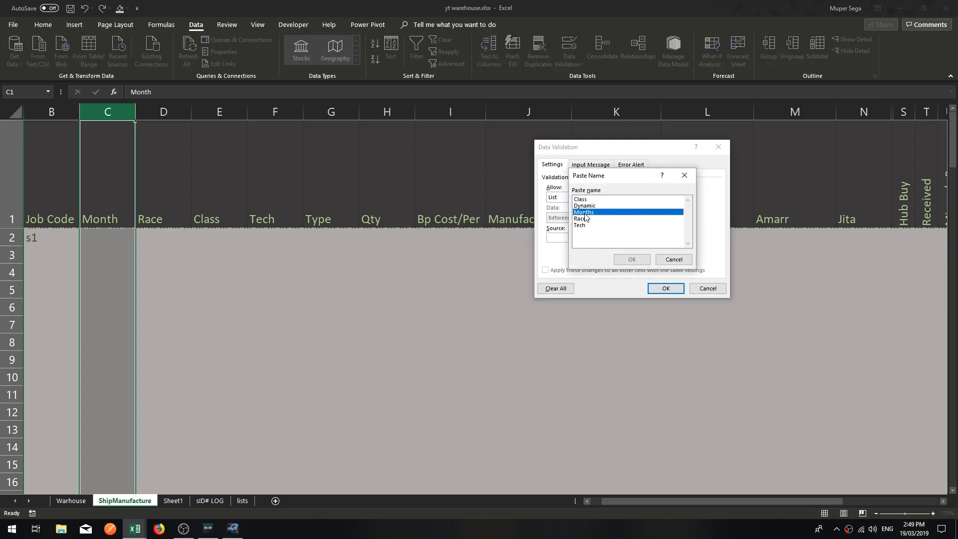
{"action": "left_click", "coordinate": [639, 259]}
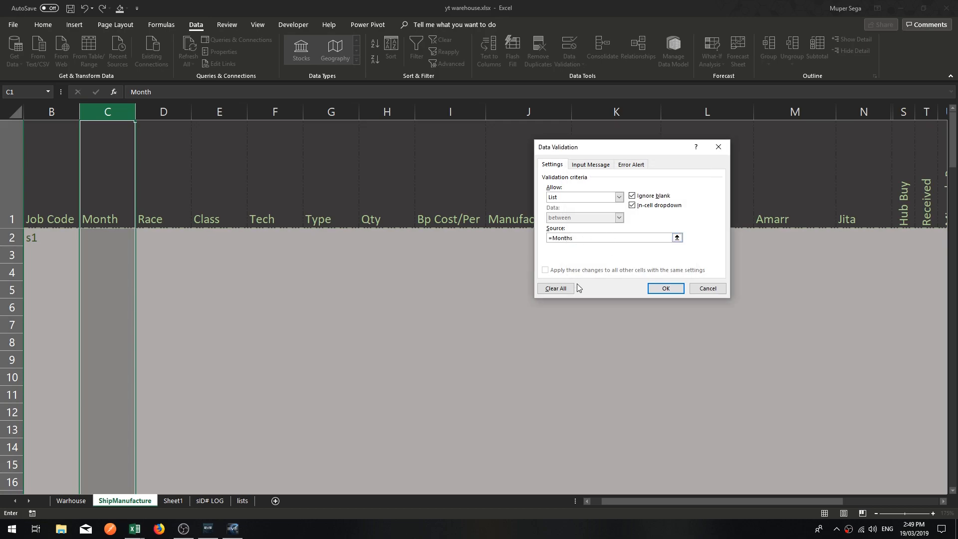
{"action": "left_click", "coordinate": [666, 288]}
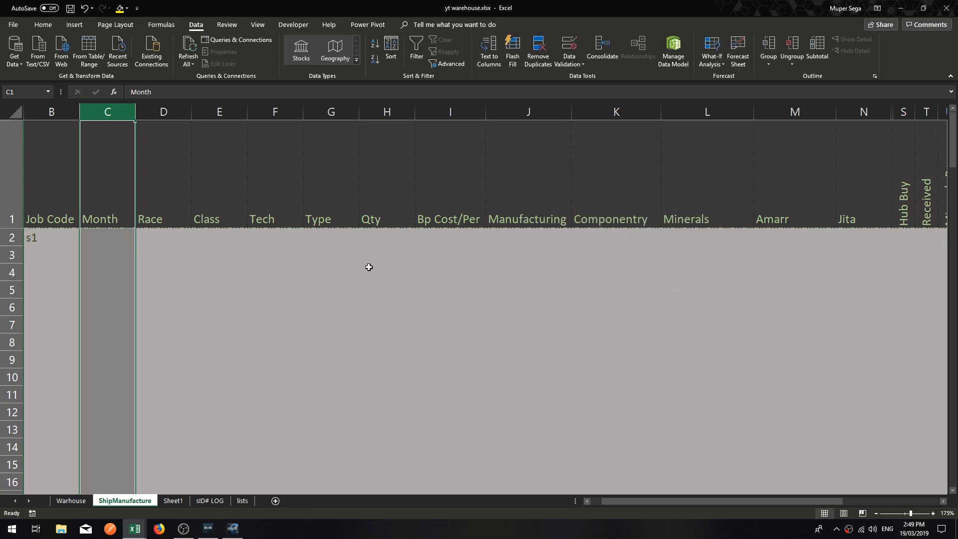
Examine the drop-down choices in the Month header cell C1 and close the list without choosing.
{"action": "left_click", "coordinate": [110, 252]}
{"action": "left_click", "coordinate": [120, 217]}
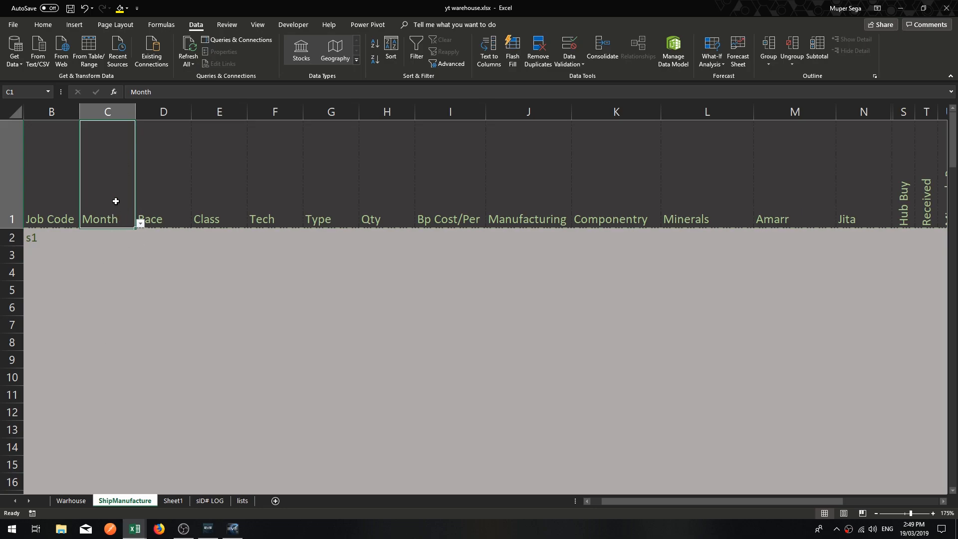
{"action": "left_click", "coordinate": [142, 212]}
{"action": "left_click", "coordinate": [119, 212]}
{"action": "left_click", "coordinate": [140, 224]}
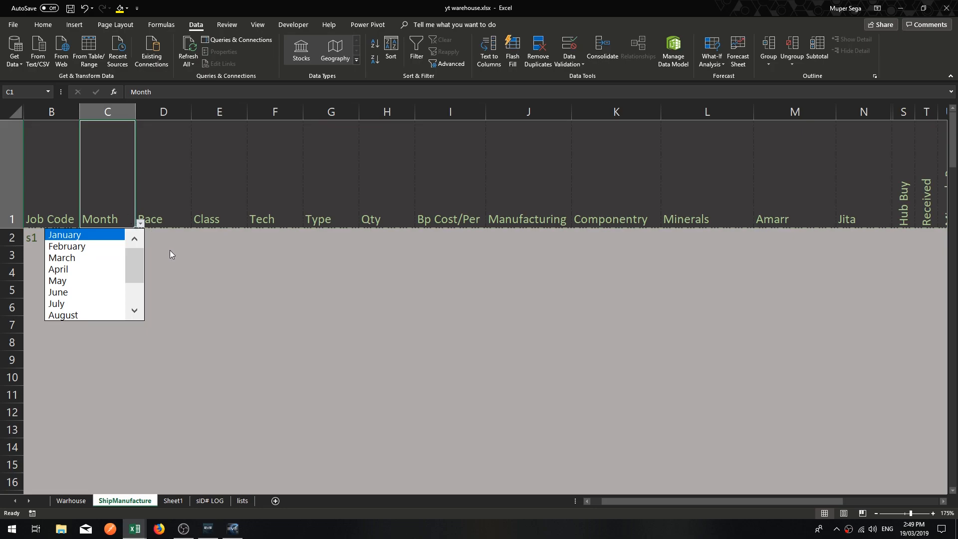
{"action": "key", "text": "Escape"}
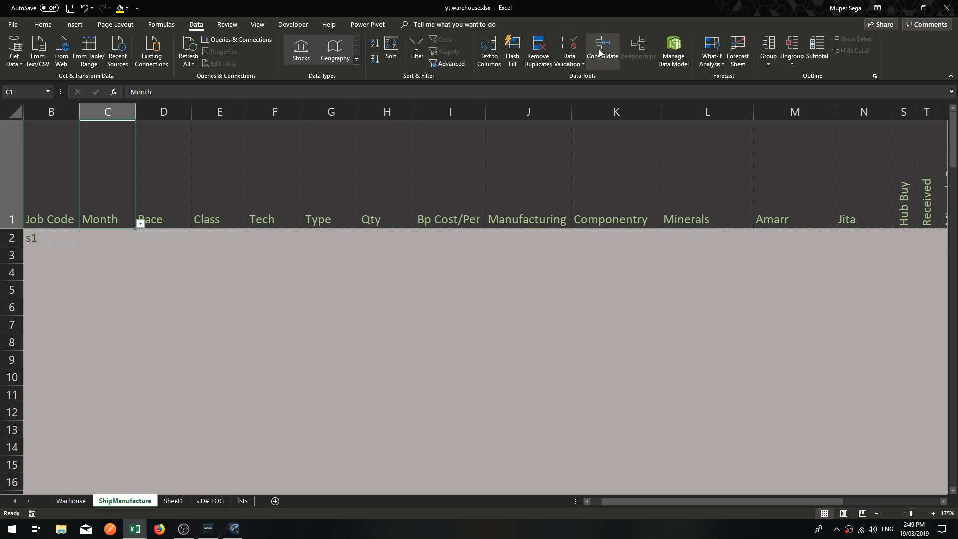
Apply list data validation to the whole Race column D with the named range Race as its source.
{"action": "left_click", "coordinate": [156, 220]}
{"action": "left_click", "coordinate": [172, 108]}
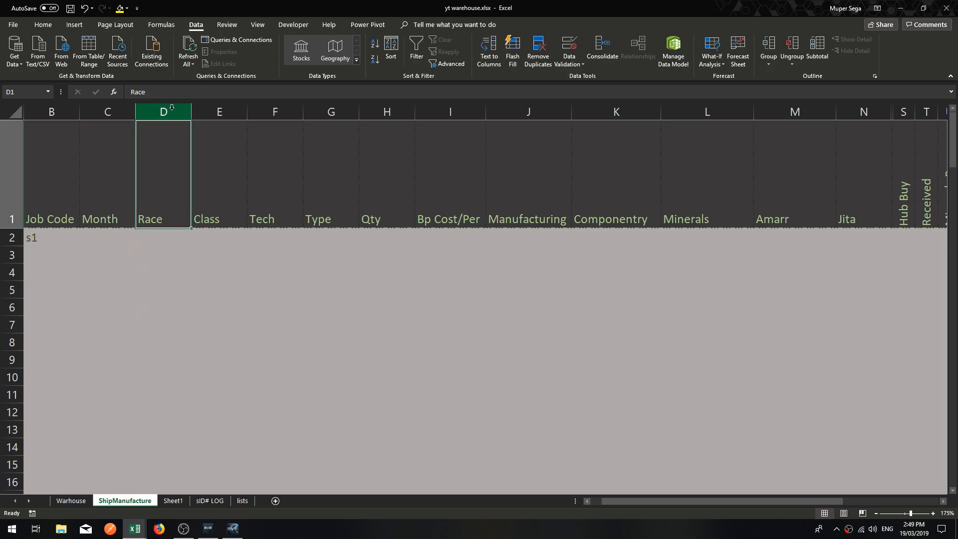
{"action": "left_click", "coordinate": [569, 47]}
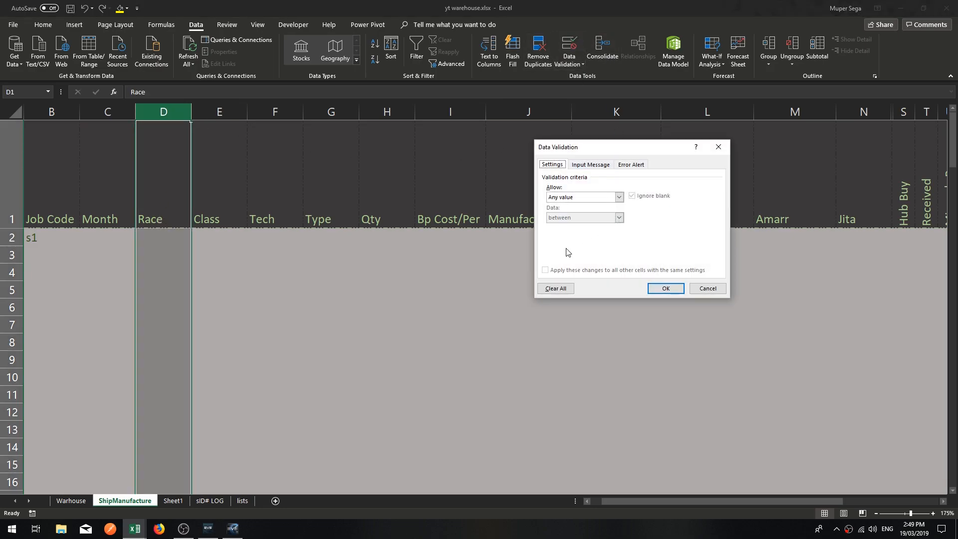
{"action": "left_click", "coordinate": [584, 197]}
{"action": "left_click", "coordinate": [559, 223]}
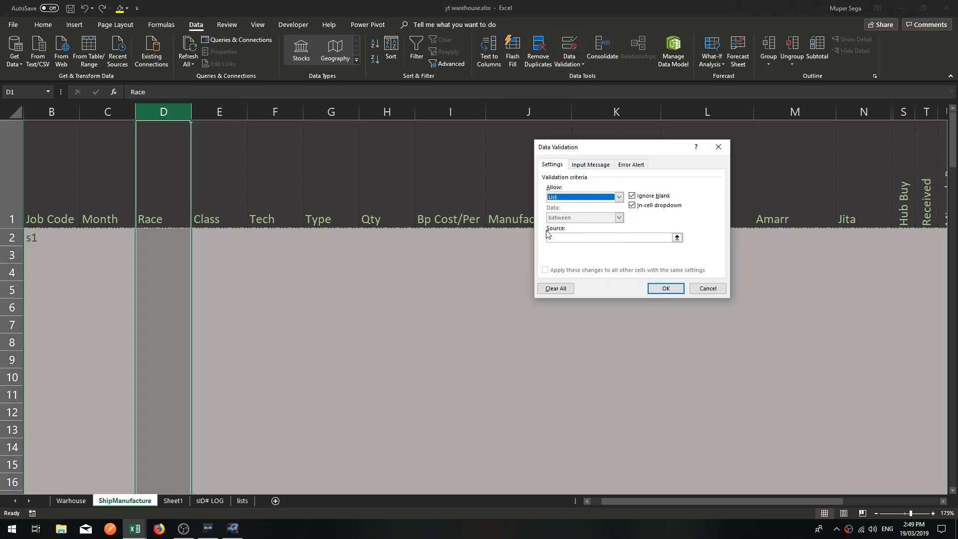
{"action": "left_click", "coordinate": [581, 237]}
{"action": "key", "text": "F3"}
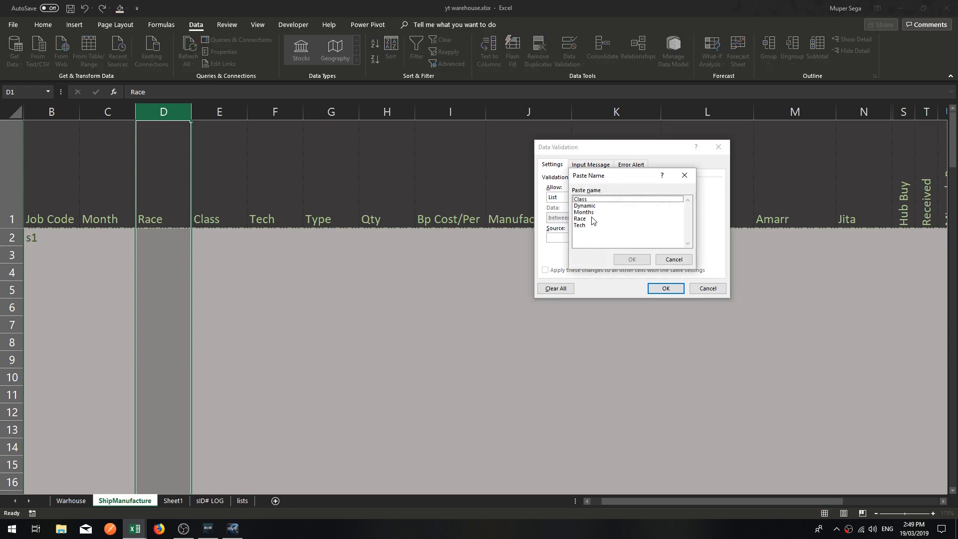
{"action": "left_click", "coordinate": [581, 218]}
{"action": "left_click", "coordinate": [638, 260]}
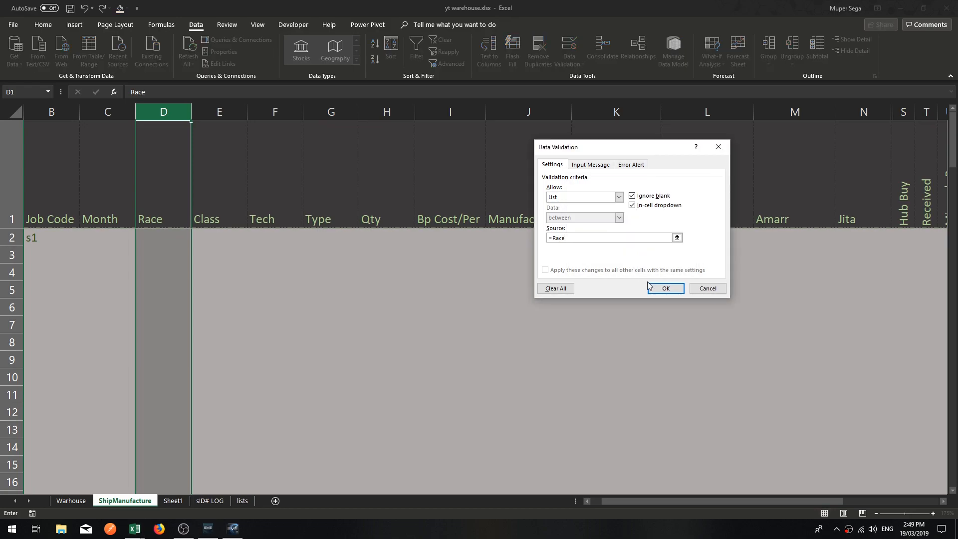
{"action": "left_click", "coordinate": [668, 288]}
Examine the choices in the Race drop-down of cell D2 without picking one.
{"action": "left_click", "coordinate": [386, 290]}
{"action": "left_click", "coordinate": [177, 232]}
{"action": "left_click", "coordinate": [196, 238]}
{"action": "left_click", "coordinate": [165, 236]}
{"action": "left_click", "coordinate": [196, 241]}
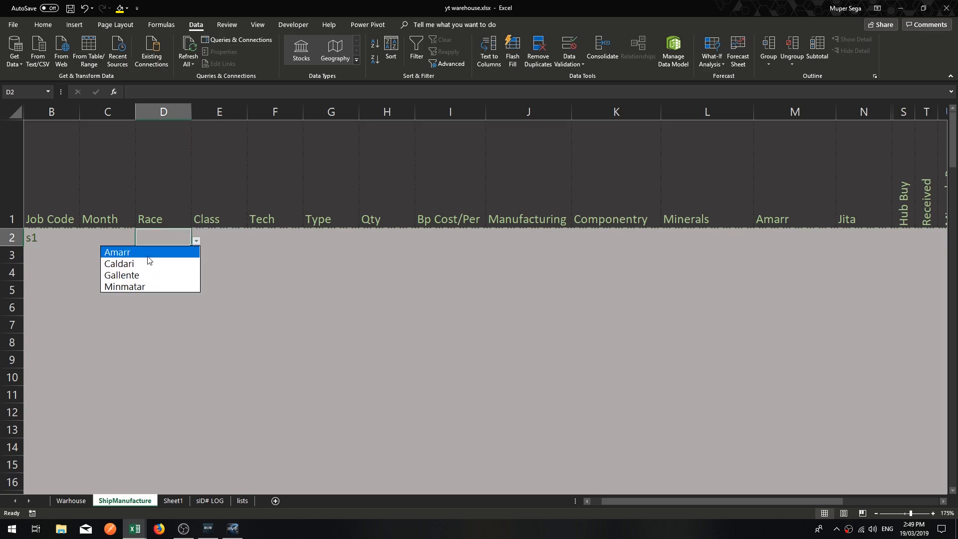
{"action": "left_click", "coordinate": [277, 270]}
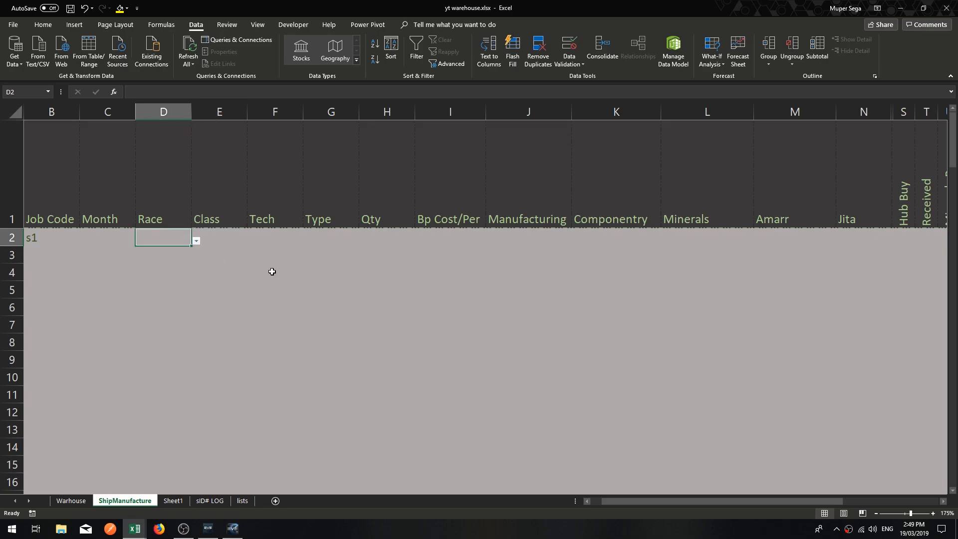
Apply list data validation to the whole Class column E with the named range Class as its source.
{"action": "left_click", "coordinate": [231, 244]}
{"action": "left_click", "coordinate": [222, 112]}
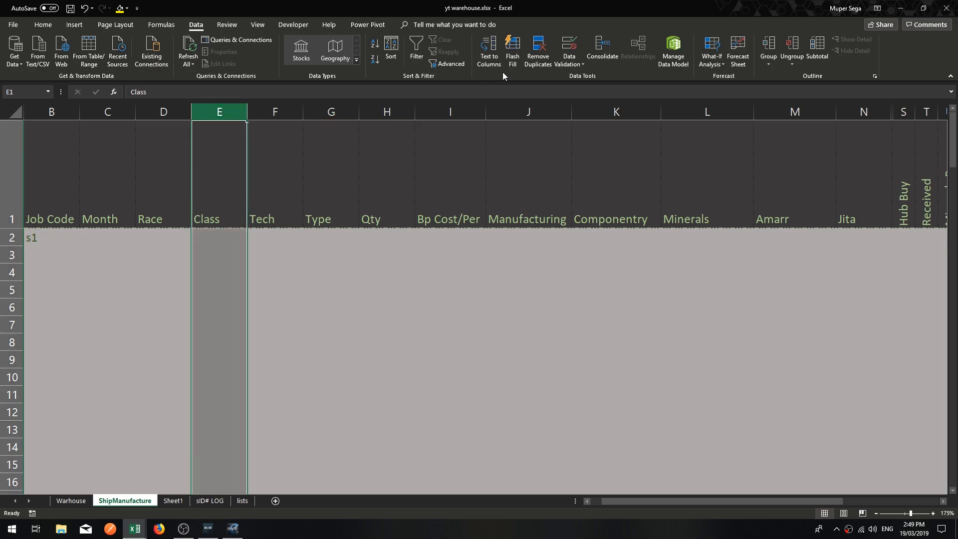
{"action": "left_click", "coordinate": [568, 46]}
{"action": "left_click", "coordinate": [585, 197]}
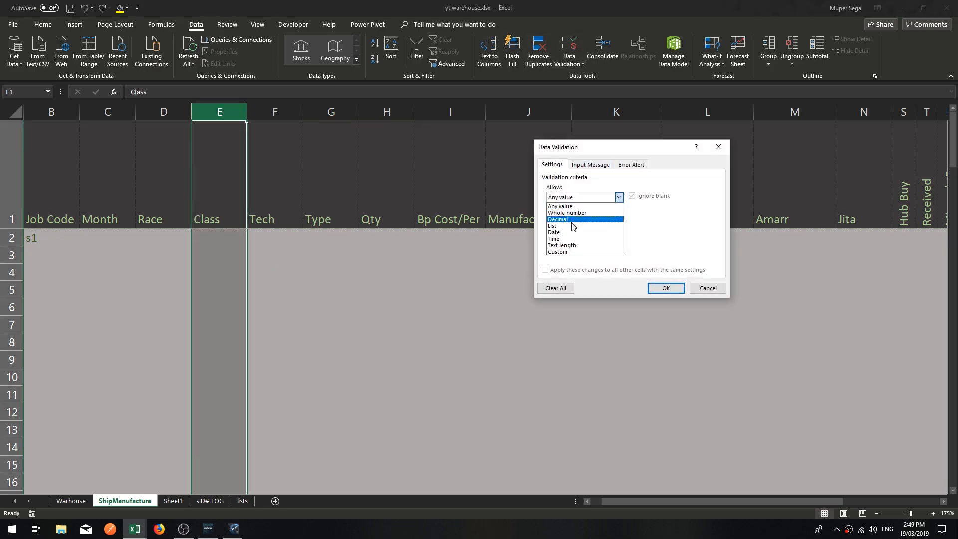
{"action": "left_click", "coordinate": [573, 226]}
{"action": "left_click", "coordinate": [581, 238]}
{"action": "key", "text": "F3"}
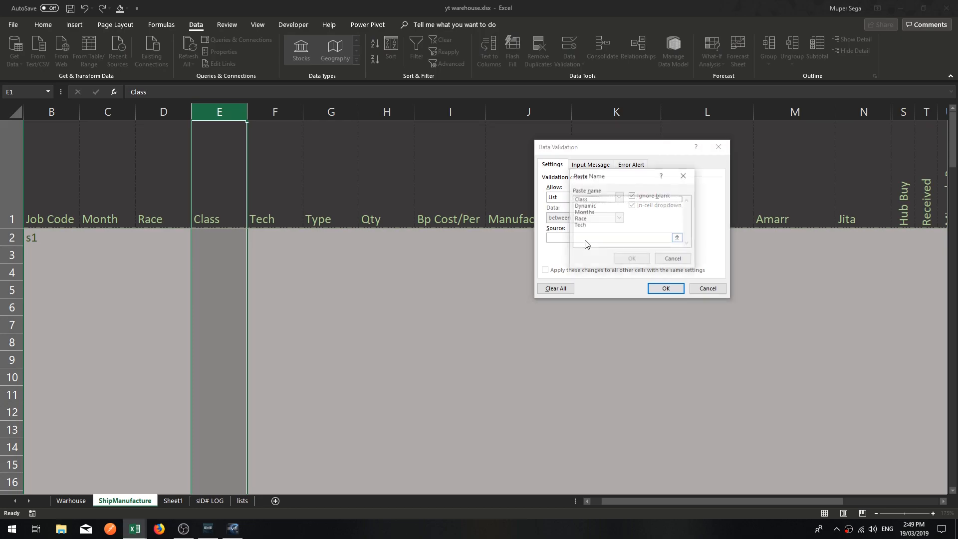
{"action": "left_click", "coordinate": [583, 219]}
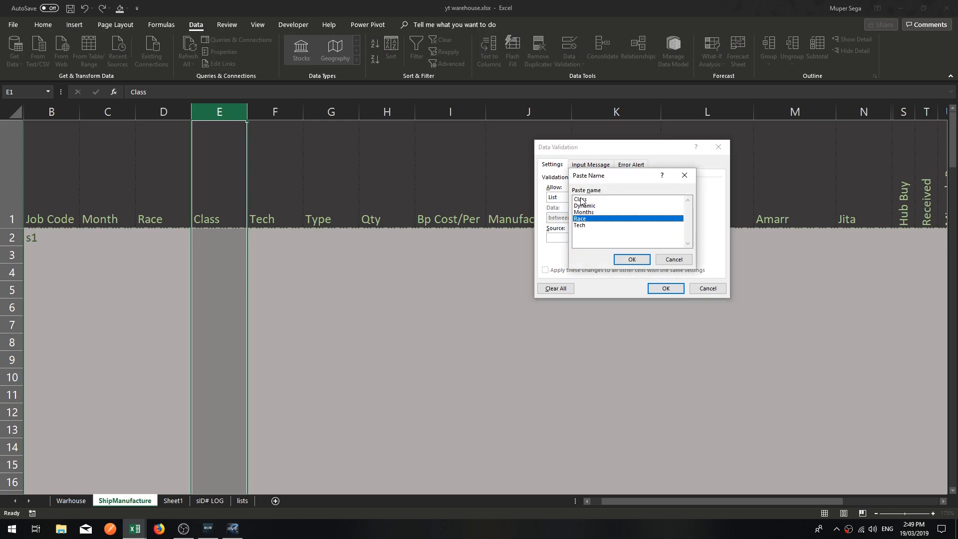
{"action": "left_click", "coordinate": [581, 201]}
{"action": "left_click", "coordinate": [632, 259]}
{"action": "left_click", "coordinate": [666, 288]}
Check the Class drop-down in cell E2 and close it without choosing an item.
{"action": "left_click", "coordinate": [387, 289]}
{"action": "left_click", "coordinate": [230, 238]}
{"action": "left_click", "coordinate": [252, 240]}
{"action": "key", "text": "Escape"}
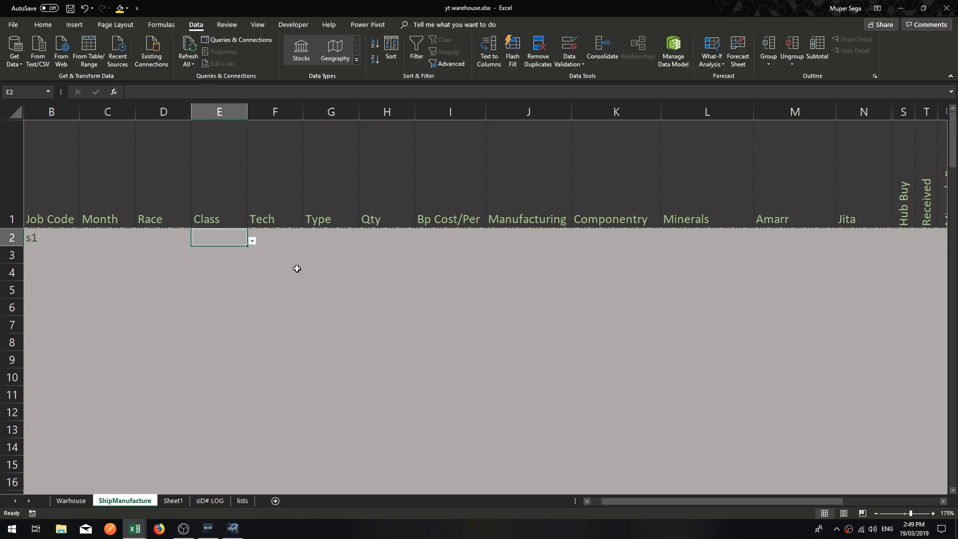
Apply list data validation to the whole Tech column F with the named range Tech as its source.
{"action": "left_click", "coordinate": [267, 233]}
{"action": "left_click", "coordinate": [286, 114]}
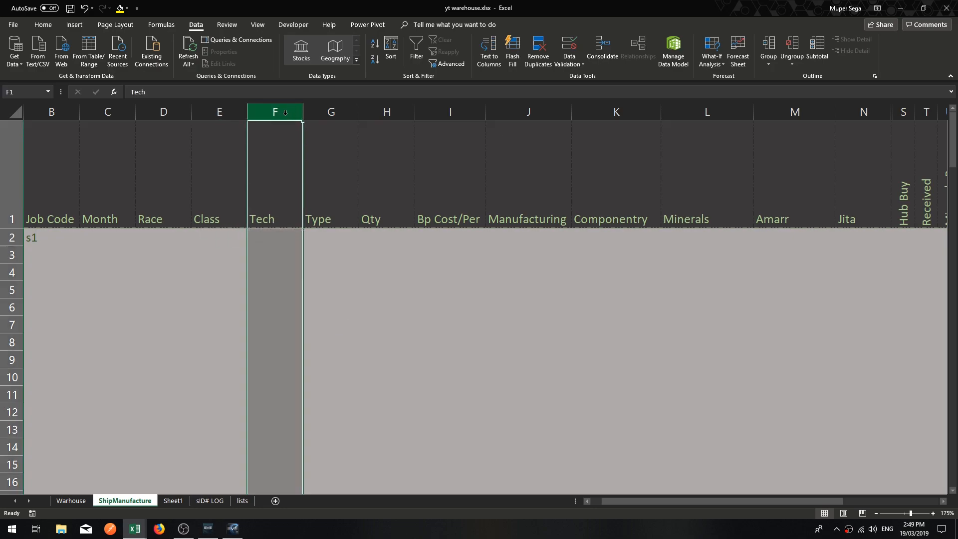
{"action": "left_click", "coordinate": [562, 54]}
{"action": "left_click", "coordinate": [619, 197]}
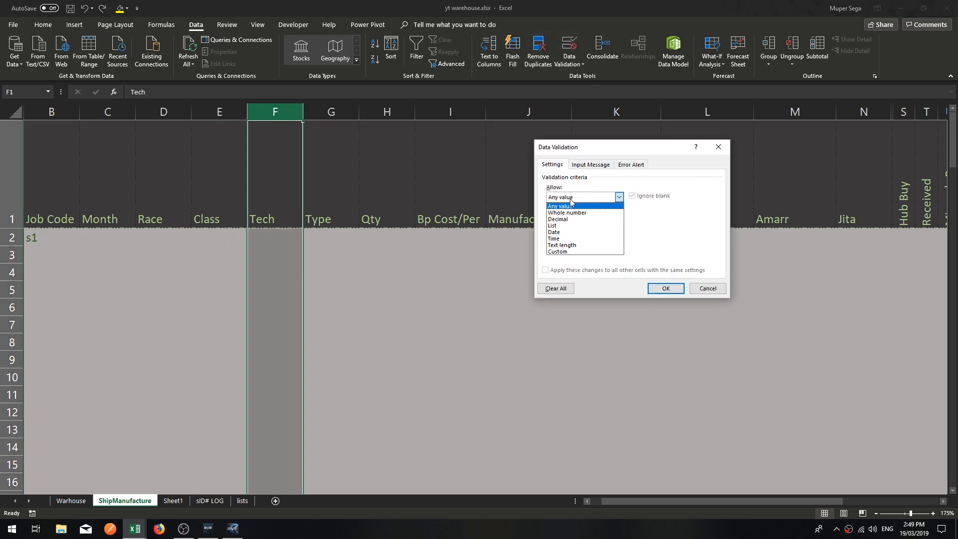
{"action": "left_click", "coordinate": [553, 226]}
{"action": "left_click", "coordinate": [569, 237]}
{"action": "key", "text": "F3"}
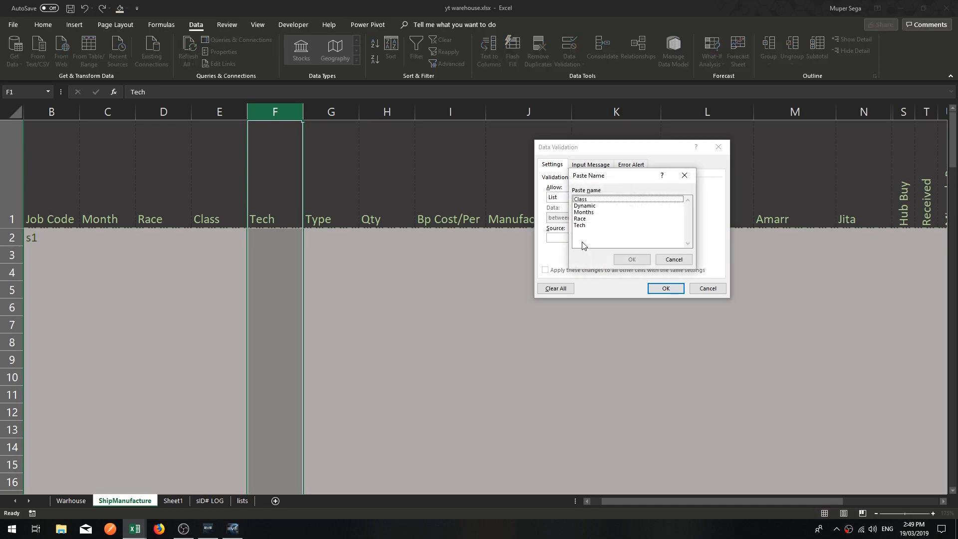
{"action": "left_click", "coordinate": [580, 220]}
{"action": "left_click", "coordinate": [585, 226]}
{"action": "left_click", "coordinate": [629, 254]}
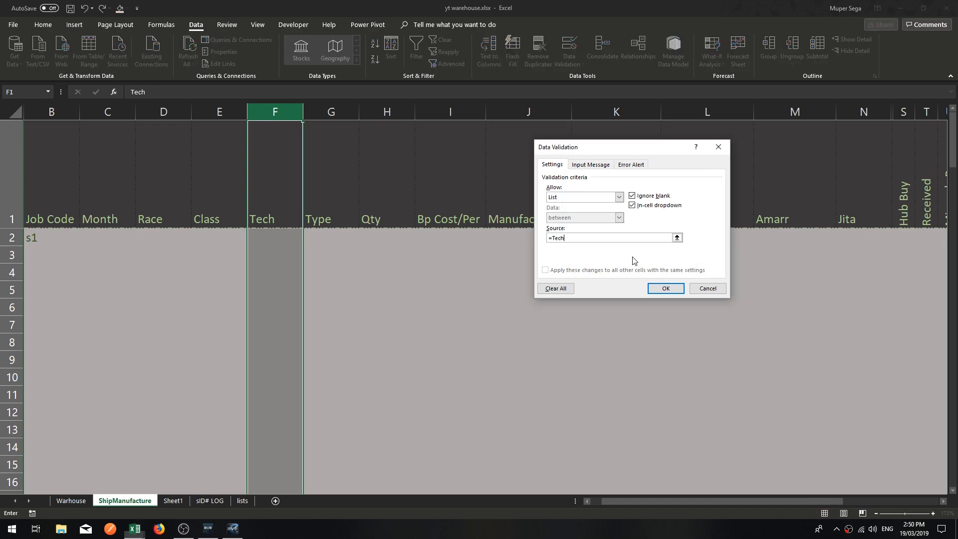
{"action": "left_click", "coordinate": [658, 288]}
Check cell F2 in the Tech column for its drop-down and compare it with neighbouring cells E2 and G2.
{"action": "left_click", "coordinate": [379, 237]}
{"action": "left_click", "coordinate": [272, 252]}
{"action": "left_click", "coordinate": [270, 237]}
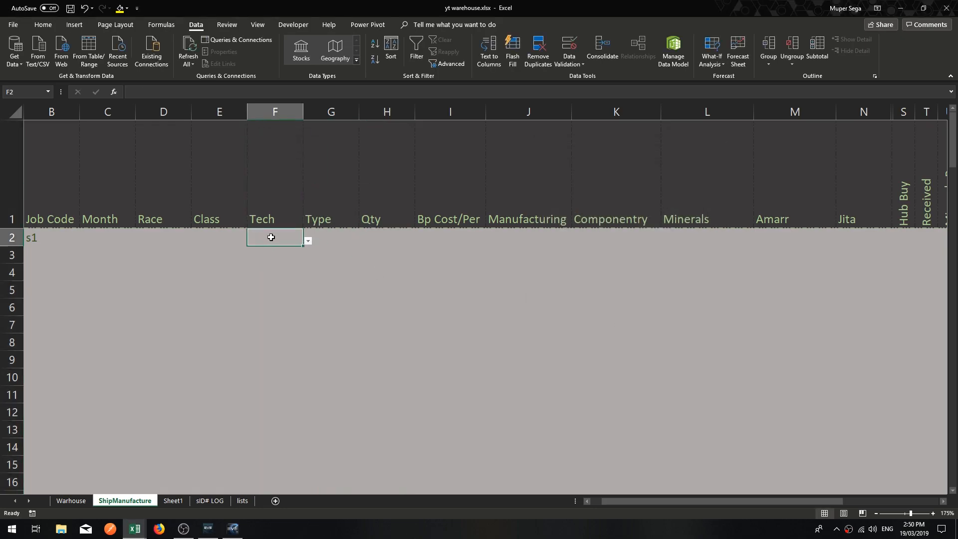
{"action": "left_click", "coordinate": [319, 235]}
{"action": "left_click", "coordinate": [274, 231]}
{"action": "left_click", "coordinate": [316, 233]}
{"action": "left_click", "coordinate": [275, 238]}
{"action": "left_click", "coordinate": [210, 237]}
{"action": "left_click", "coordinate": [272, 232]}
{"action": "left_click", "coordinate": [336, 234]}
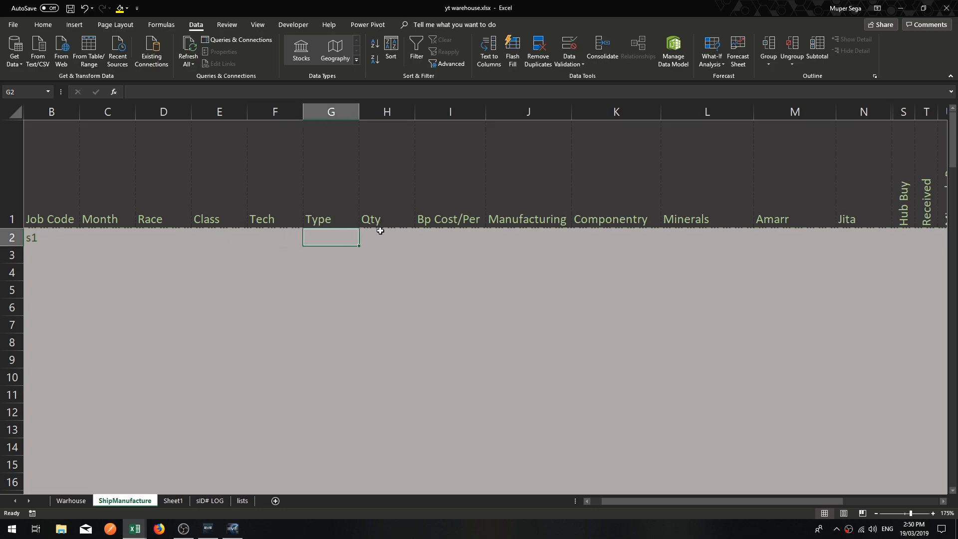